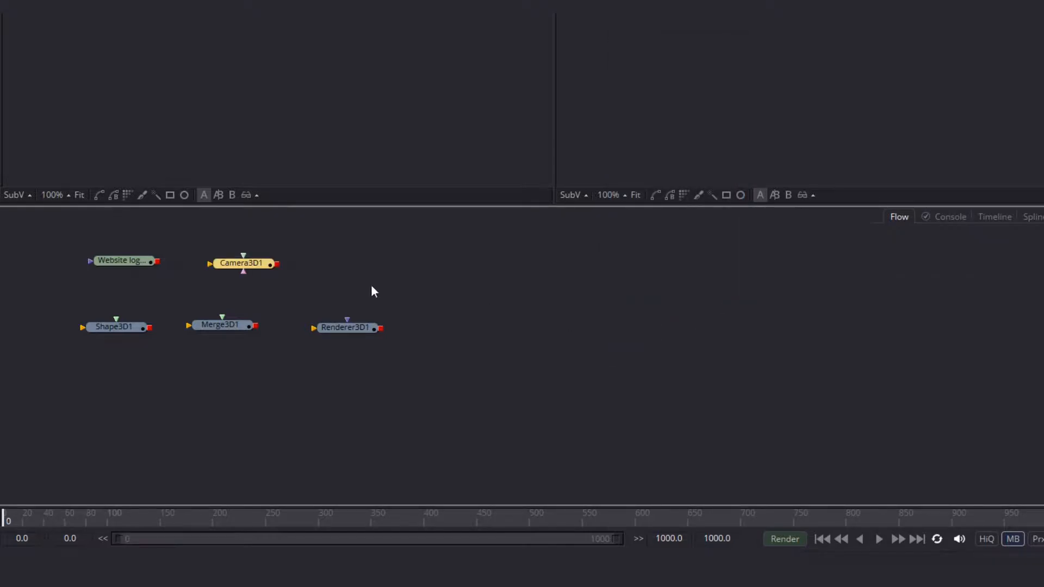
# Move the camera, merge and renderer nodes away from Shape3D1 to make room for another node
pyautogui.moveTo(365, 377); pyautogui.dragTo(243, 256)
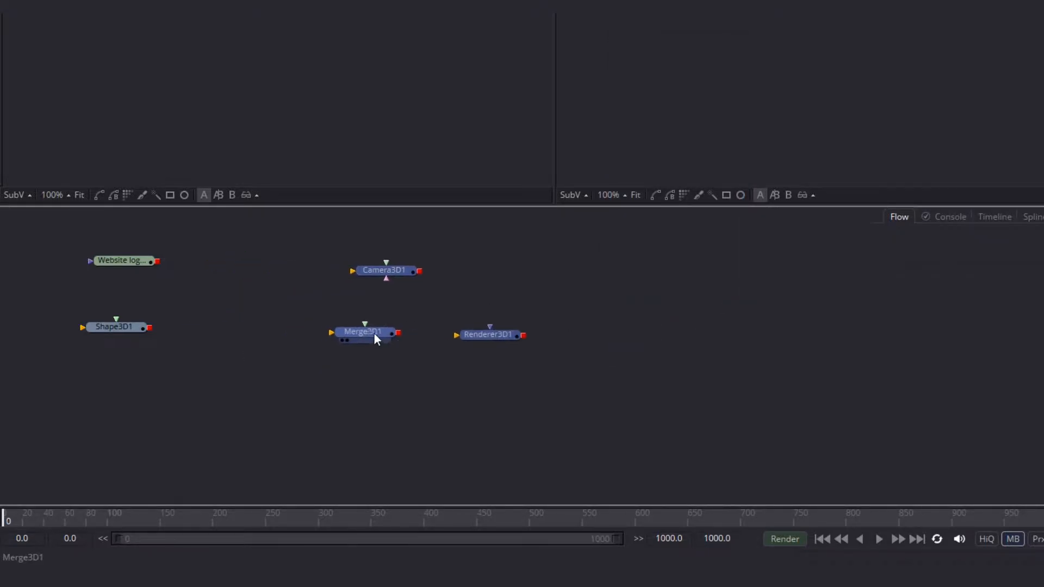
pyautogui.moveTo(374, 333); pyautogui.dragTo(376, 329)
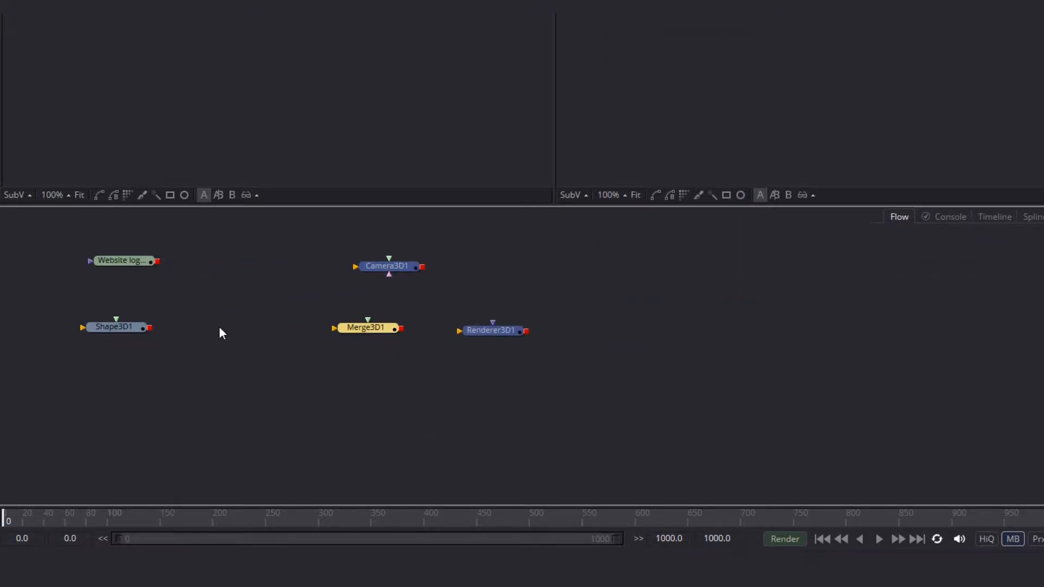
pyautogui.click(218, 328)
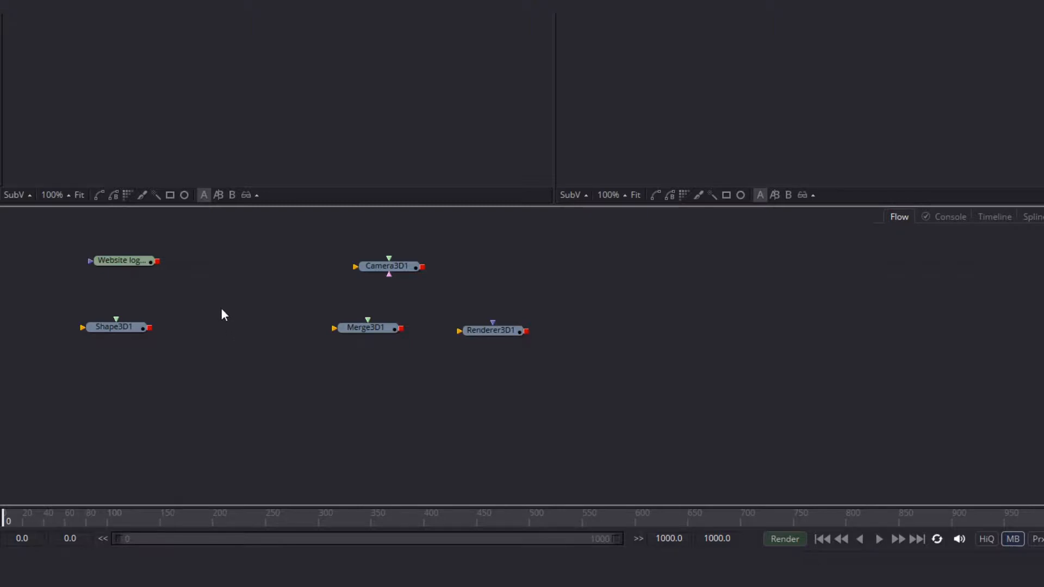
# Add a UV Map 3D node between the shape and merge nodes and set its map mode to Camera
pyautogui.hotkey('shift', 'space')
pyautogui.write('uv')
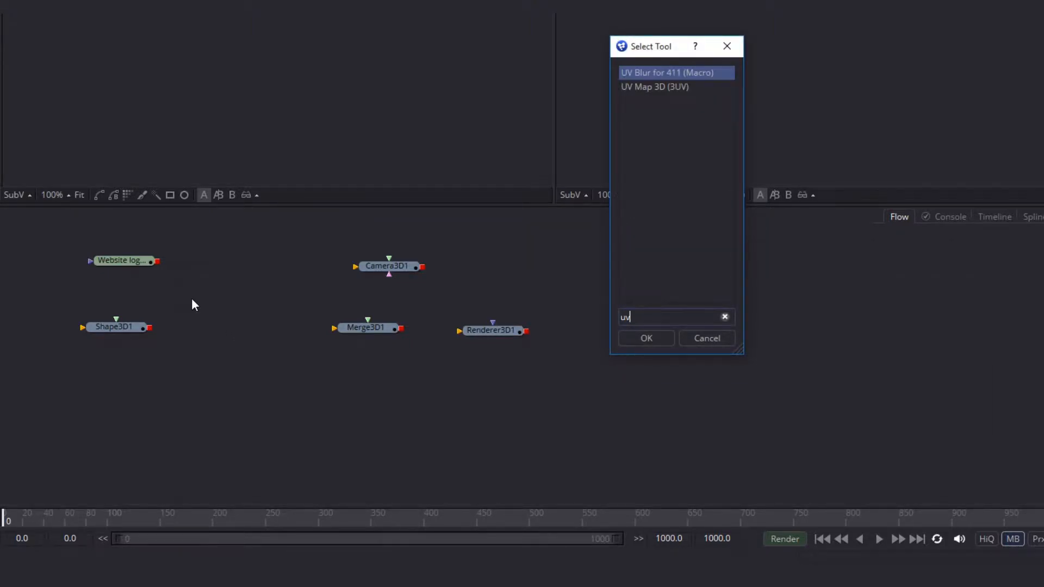
pyautogui.click(652, 86)
pyautogui.click(633, 337)
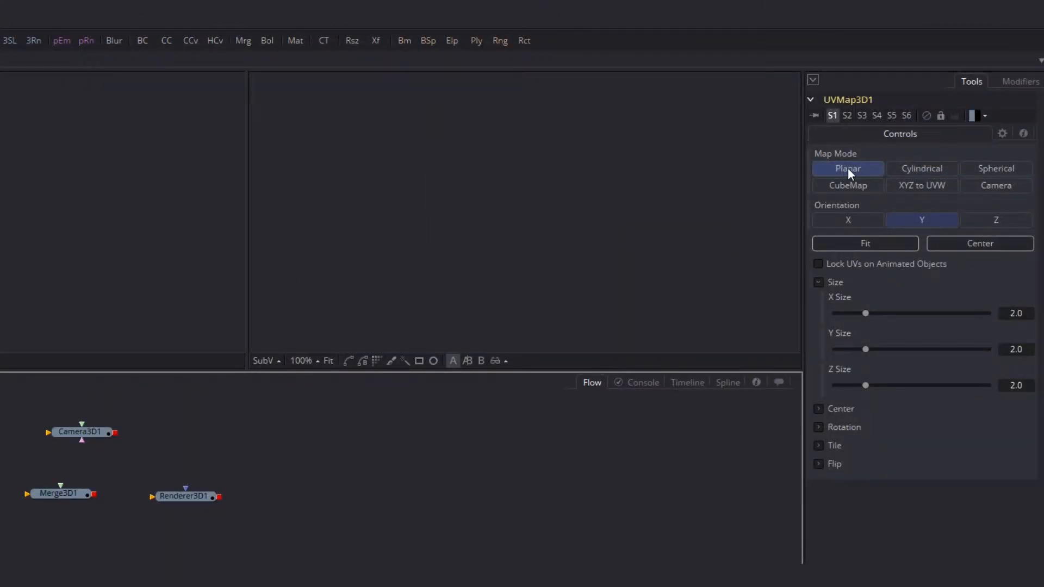
pyautogui.click(996, 185)
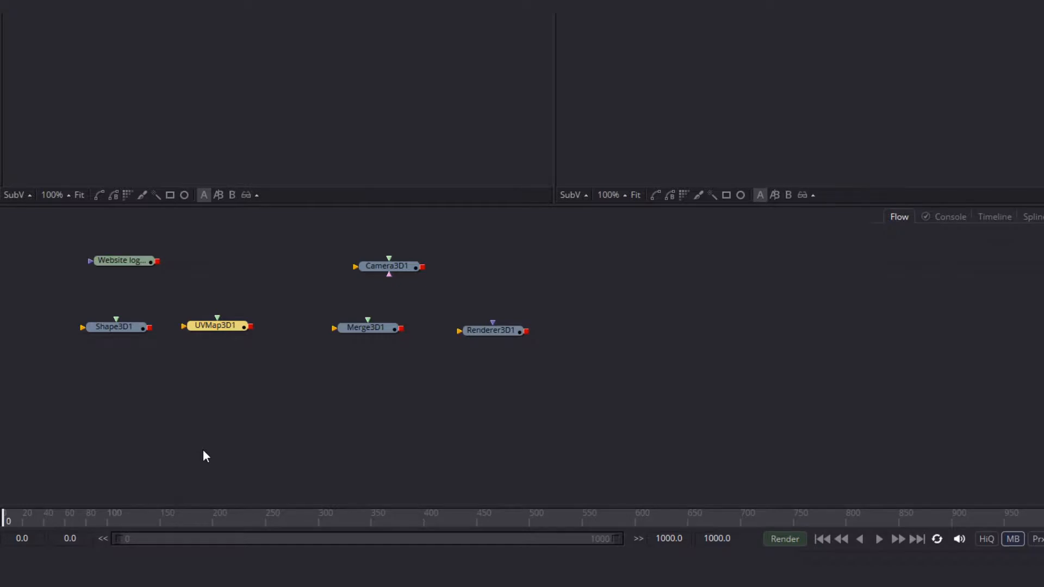
# Display the shape node in the first viewer and rename it Main_plane
pyautogui.moveTo(121, 330); pyautogui.dragTo(241, 158)
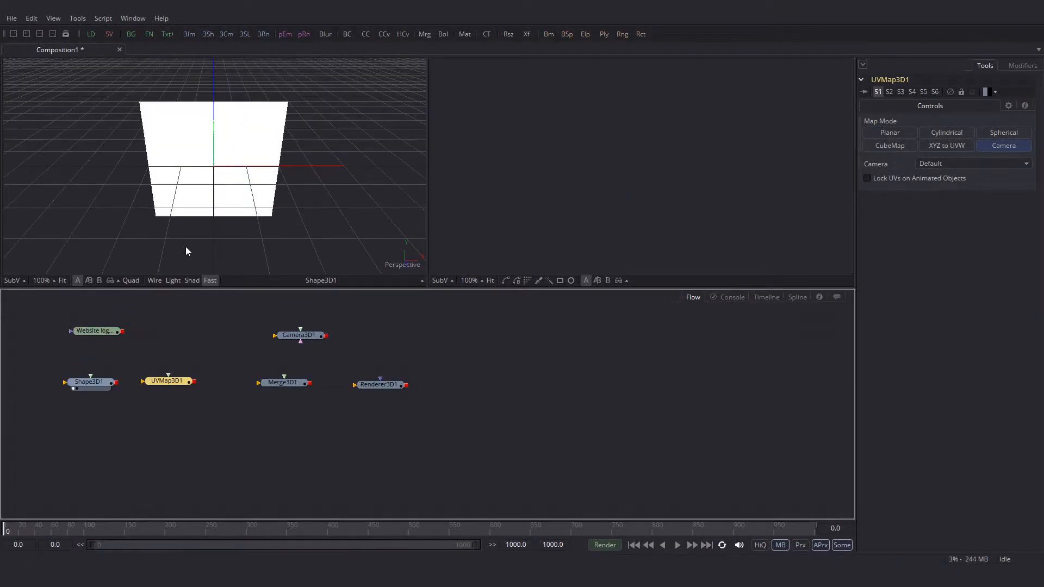
pyautogui.click(89, 383)
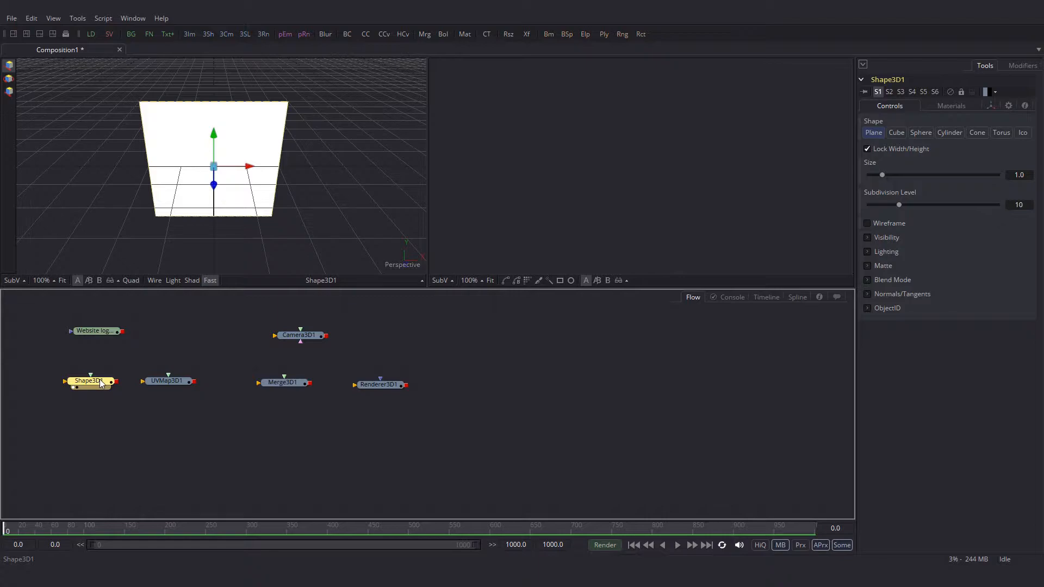
pyautogui.press('F2')
pyautogui.write('Main_')
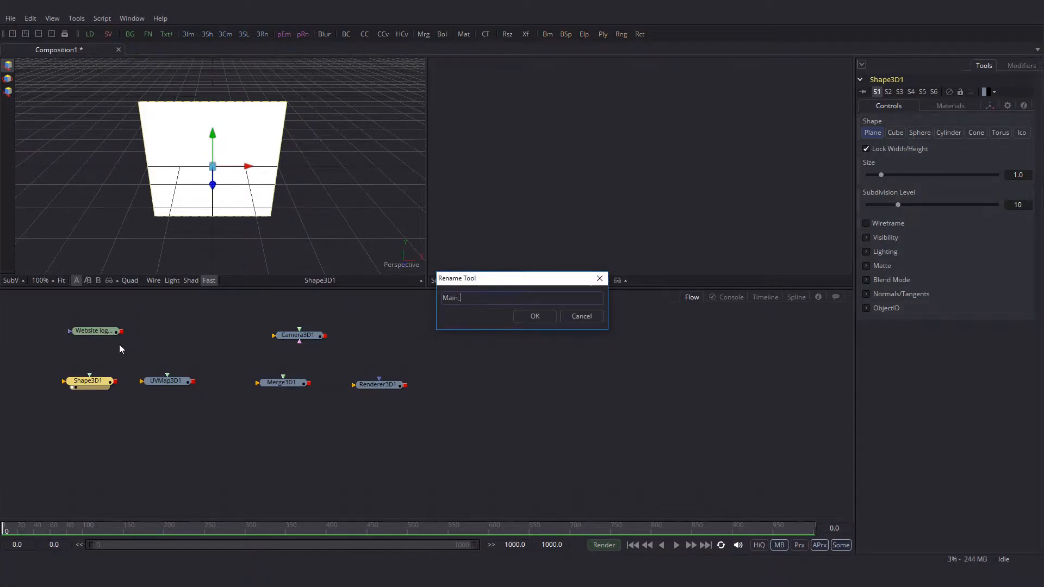
pyautogui.write('plane')
pyautogui.press('Return')
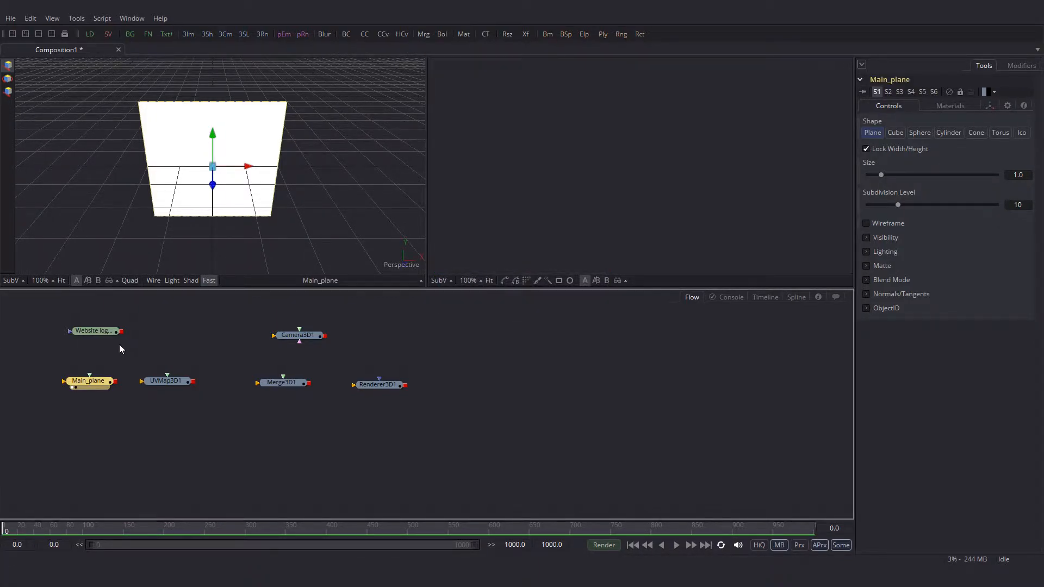
# Connect the logo to Main_plane, chain Main_plane through UVMap3D1 and Merge3D1 to Renderer3D1, and attach the camera to UVMap3D1
pyautogui.moveTo(120, 331); pyautogui.dragTo(92, 381)
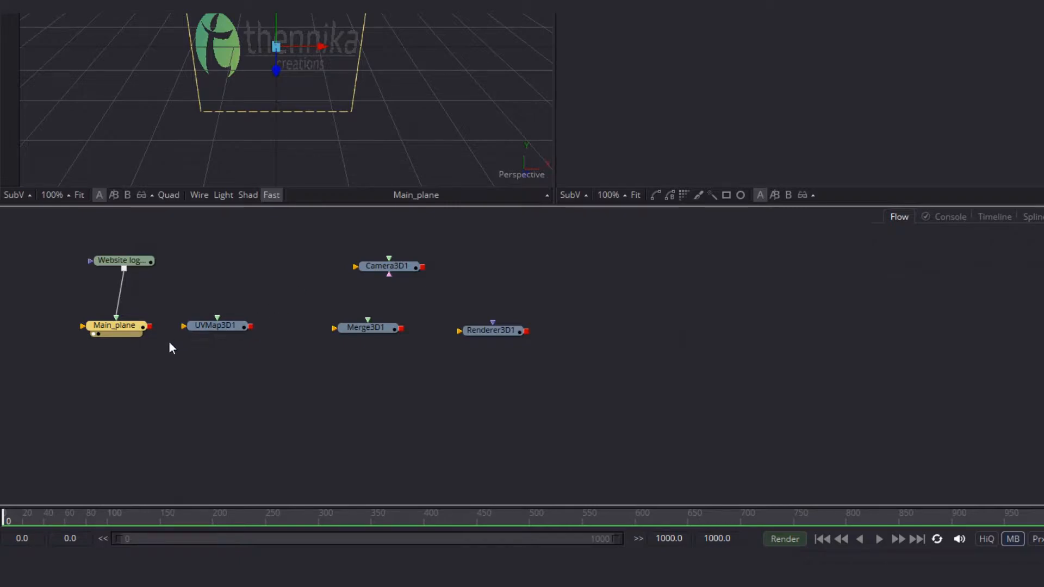
pyautogui.moveTo(148, 327); pyautogui.dragTo(194, 328)
pyautogui.moveTo(390, 270); pyautogui.dragTo(477, 330)
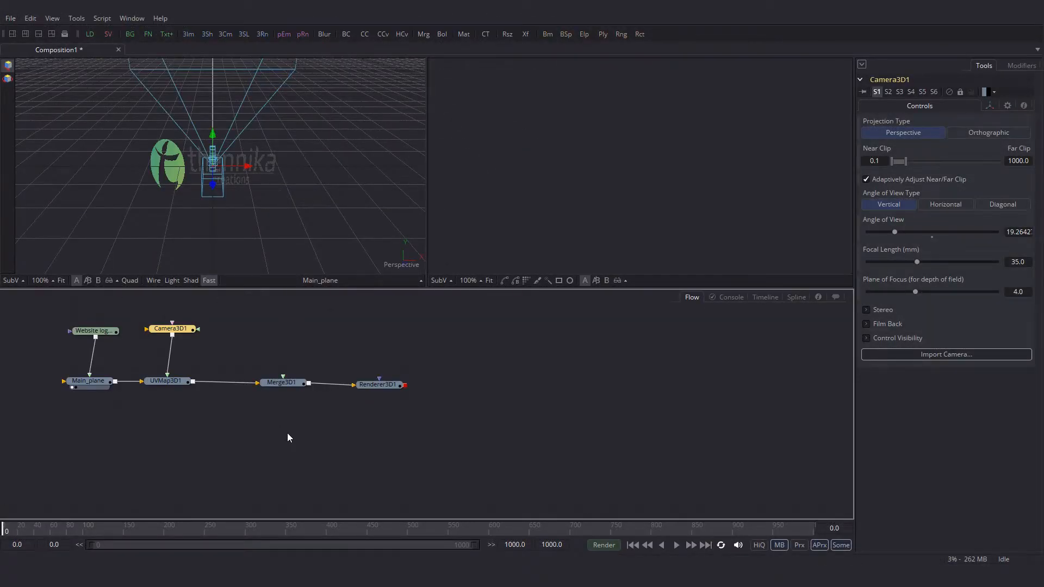
pyautogui.click(275, 368)
# Connect Camera3D1 to Merge3D1 as well, showing Merge3D1 in the first viewer and Renderer3D1 in the second
pyautogui.moveTo(288, 382); pyautogui.dragTo(190, 194)
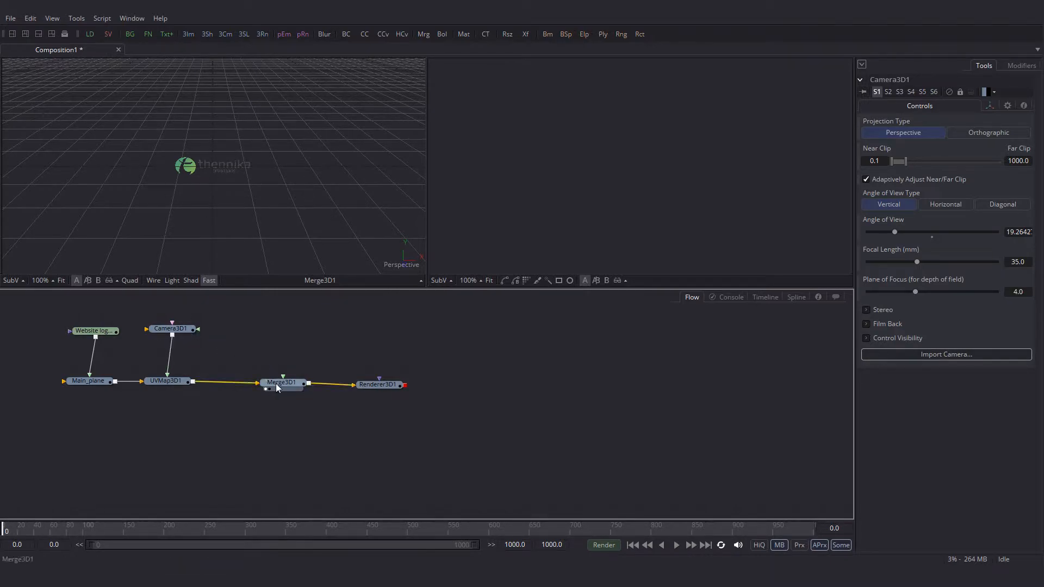
pyautogui.moveTo(174, 337); pyautogui.dragTo(283, 377)
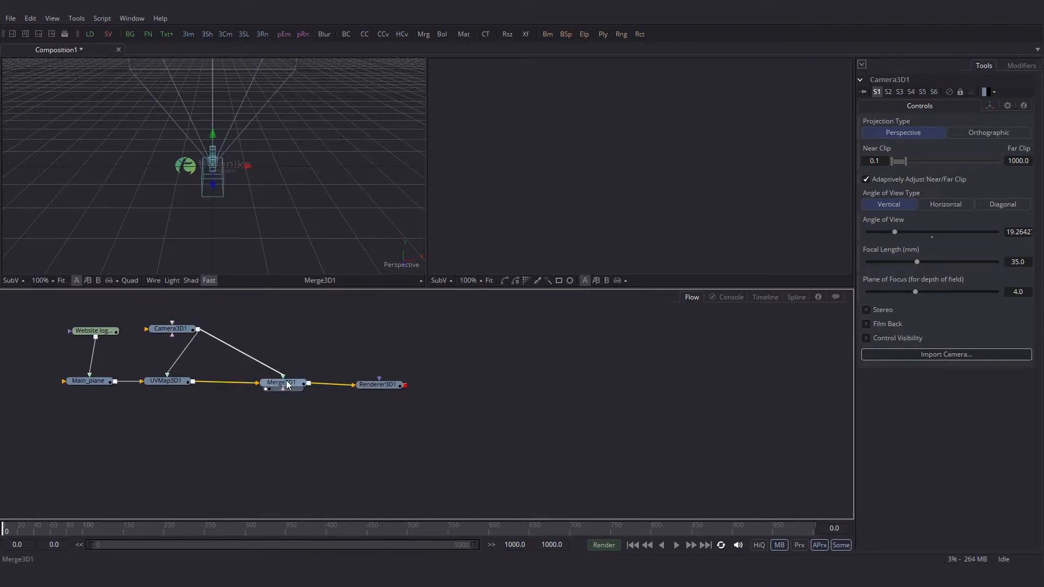
pyautogui.moveTo(379, 384); pyautogui.dragTo(609, 224)
pyautogui.click(491, 270)
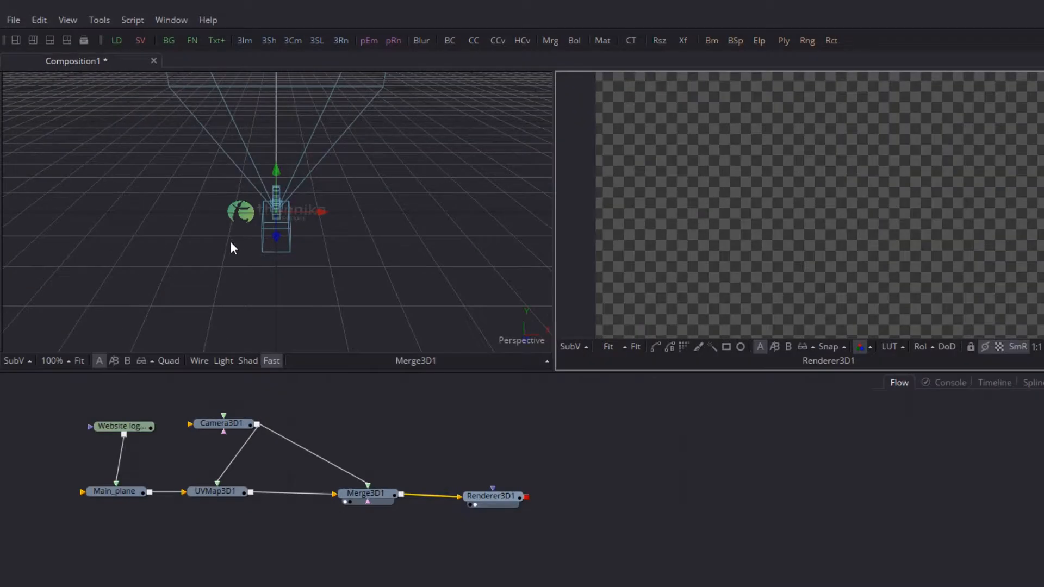
pyautogui.moveTo(235, 251); pyautogui.dragTo(281, 223)
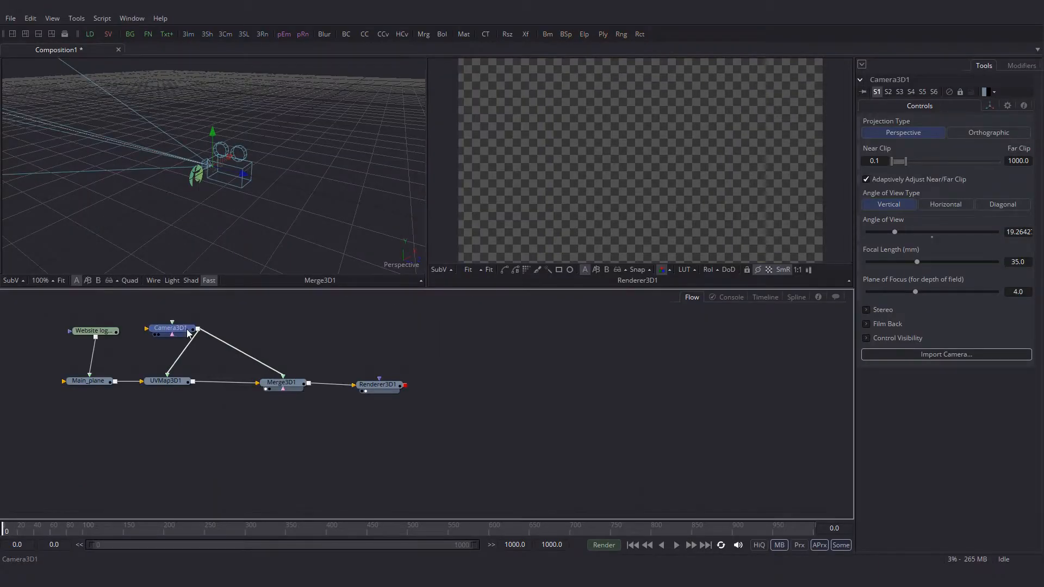
# Set Camera3D1's angle of view type to Horizontal and its angle of view to 90
pyautogui.click(242, 429)
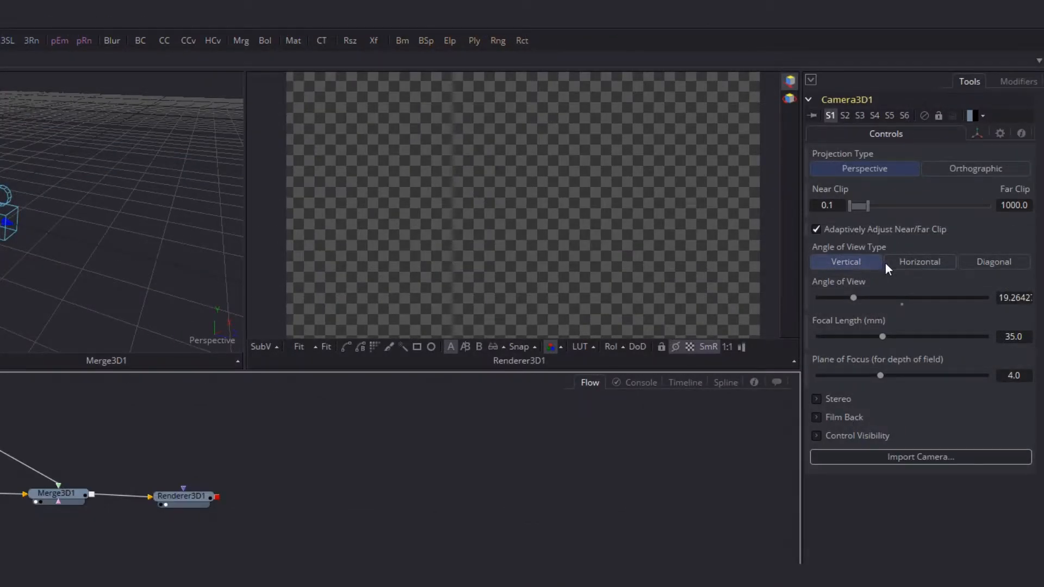
pyautogui.click(919, 264)
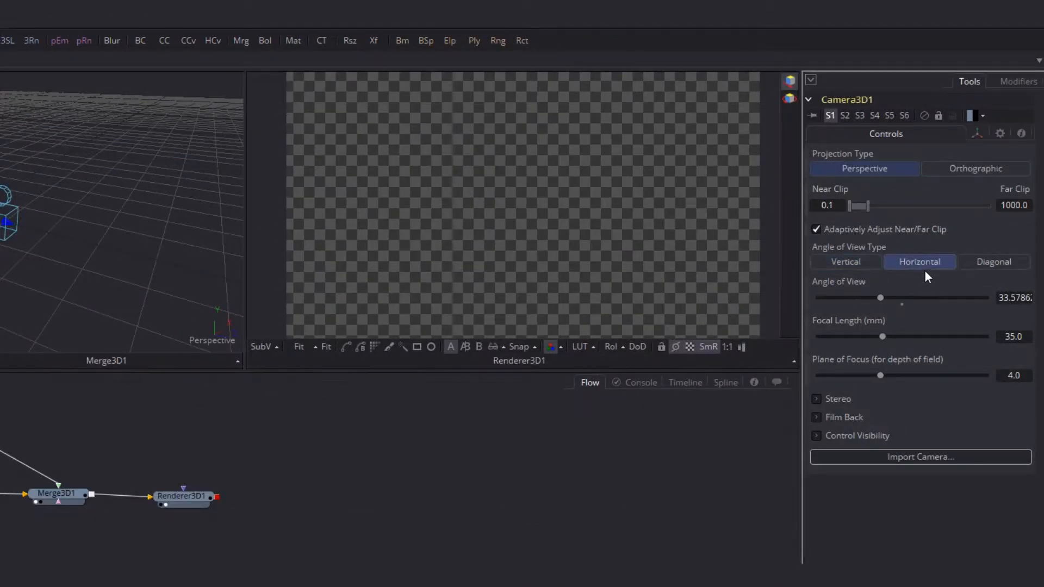
pyautogui.click(1003, 297)
pyautogui.write('90')
pyautogui.press('Tab')
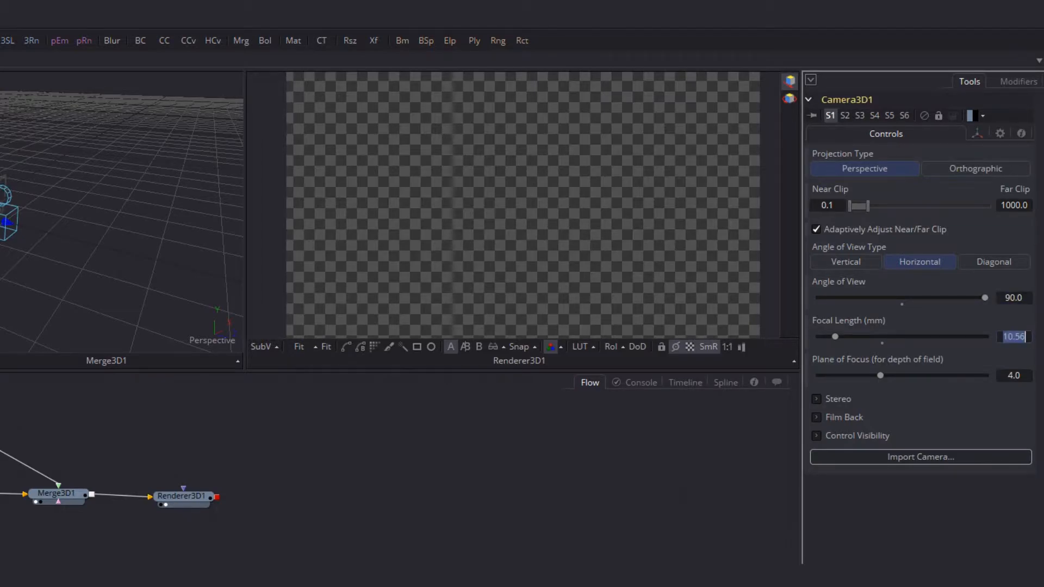
# Set Camera3D1's Z Offset to 10
pyautogui.click(976, 131)
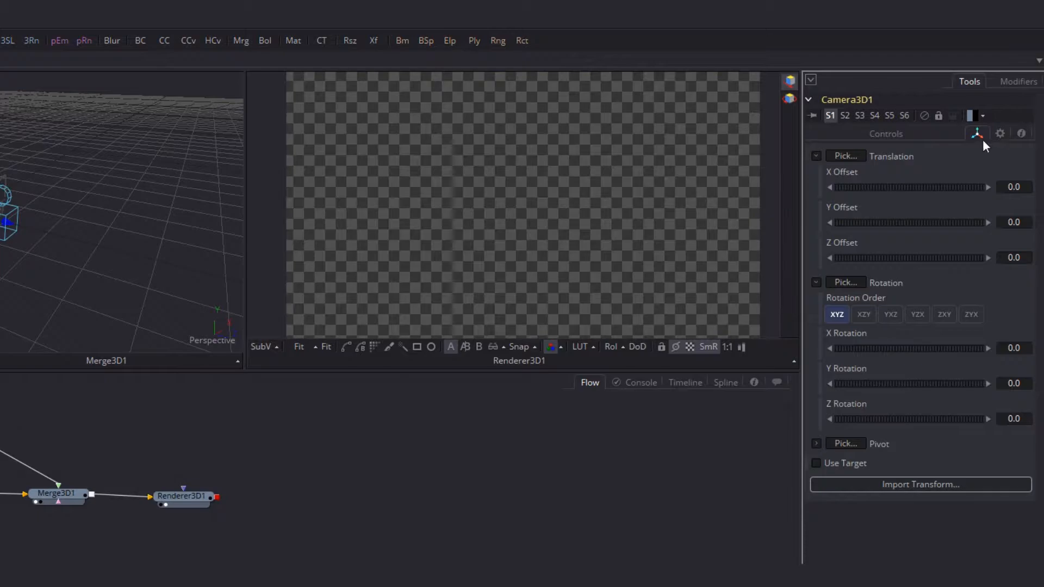
pyautogui.click(1014, 257)
pyautogui.write('10')
pyautogui.press('Tab')
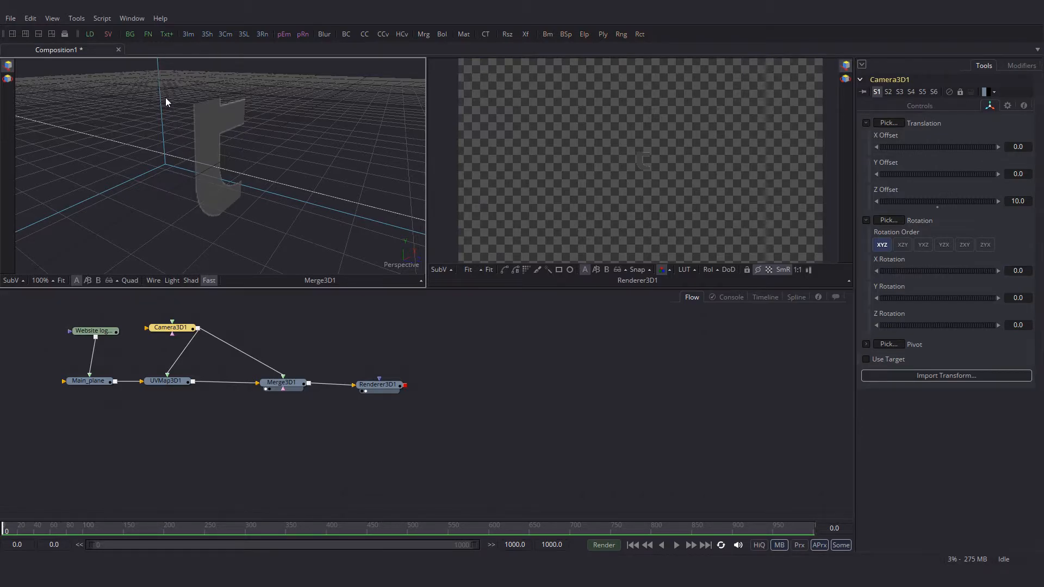
# Select Main_plane and set its X Offset to 10.0
pyautogui.click(216, 123)
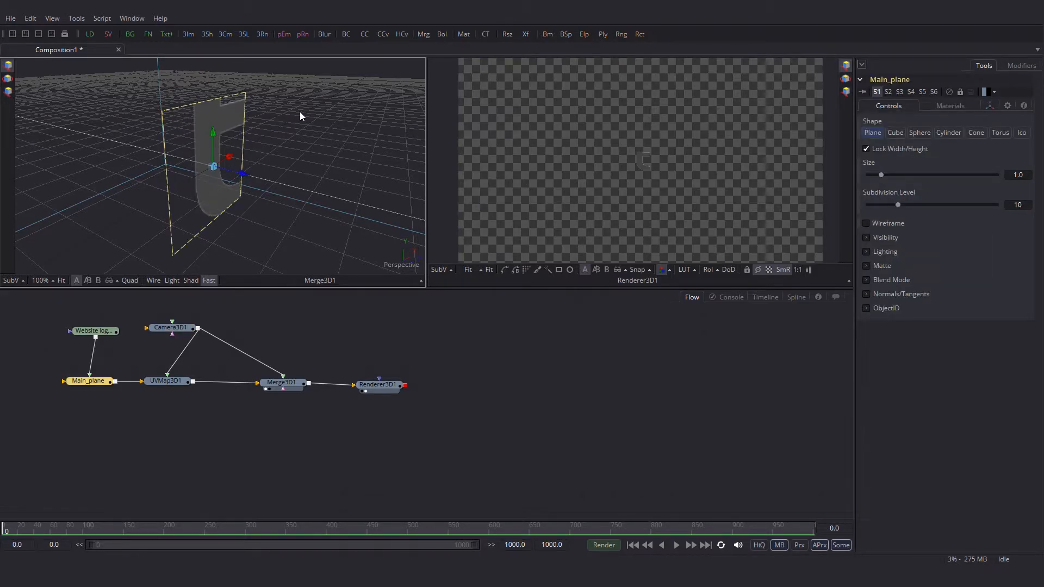
pyautogui.scroll(-3, 318, 217)
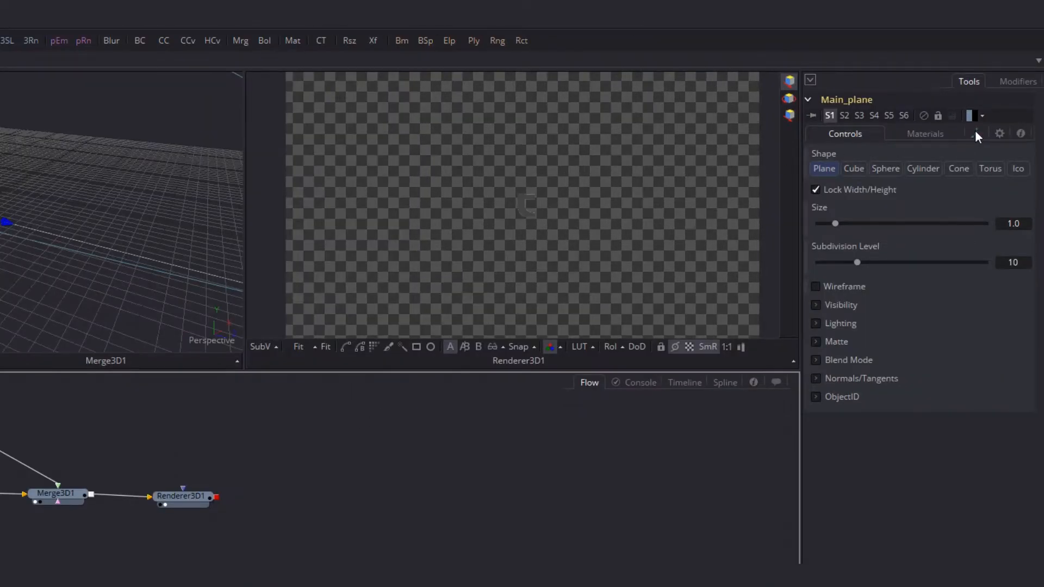
pyautogui.click(976, 134)
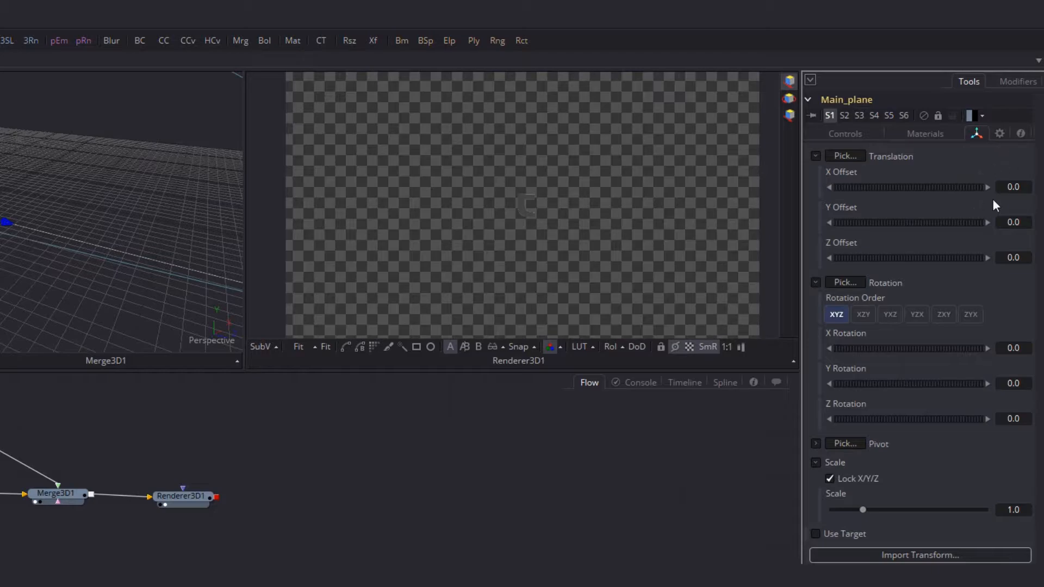
pyautogui.click(1017, 187)
pyautogui.press('Tab')
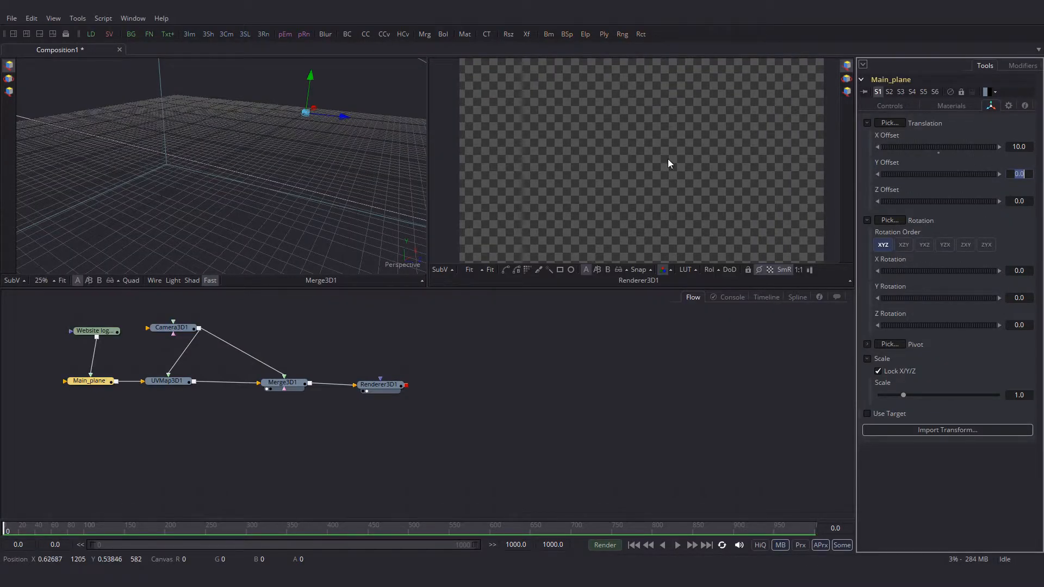
# Examine in an enlarged four-view layout how Main_plane sits against the edge of the camera's field of view
pyautogui.click(132, 281)
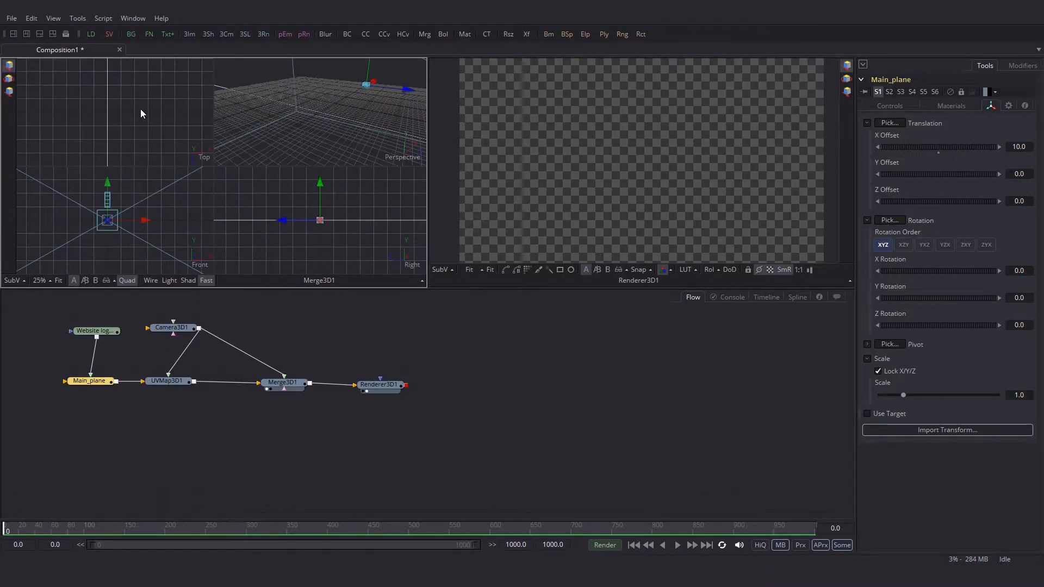
pyautogui.press('F4')
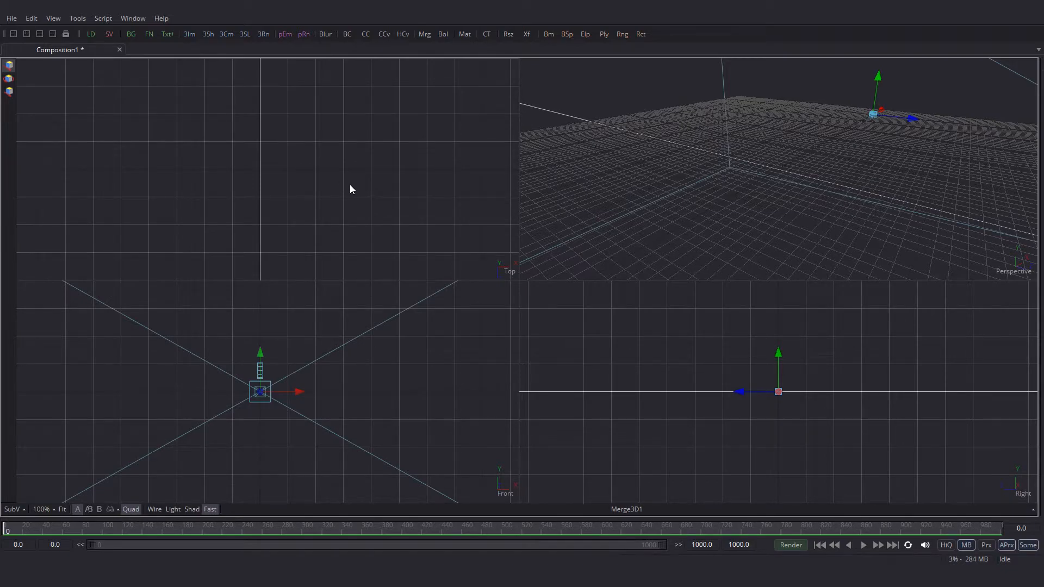
pyautogui.scroll(-3, 351, 184)
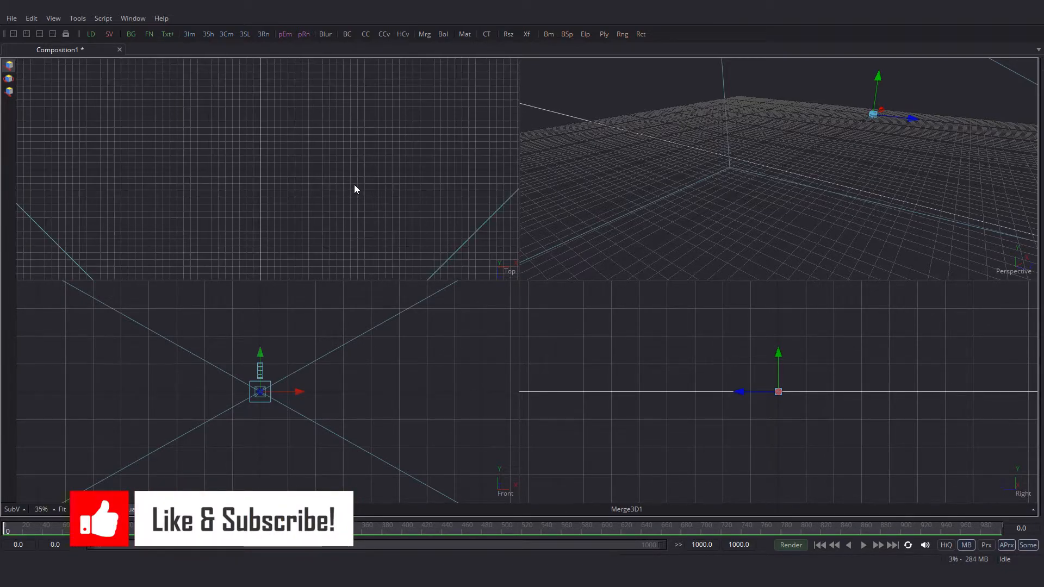
pyautogui.scroll(-2, 353, 185)
pyautogui.moveTo(312, 179); pyautogui.dragTo(117, 162)
pyautogui.scroll(3, 231, 162)
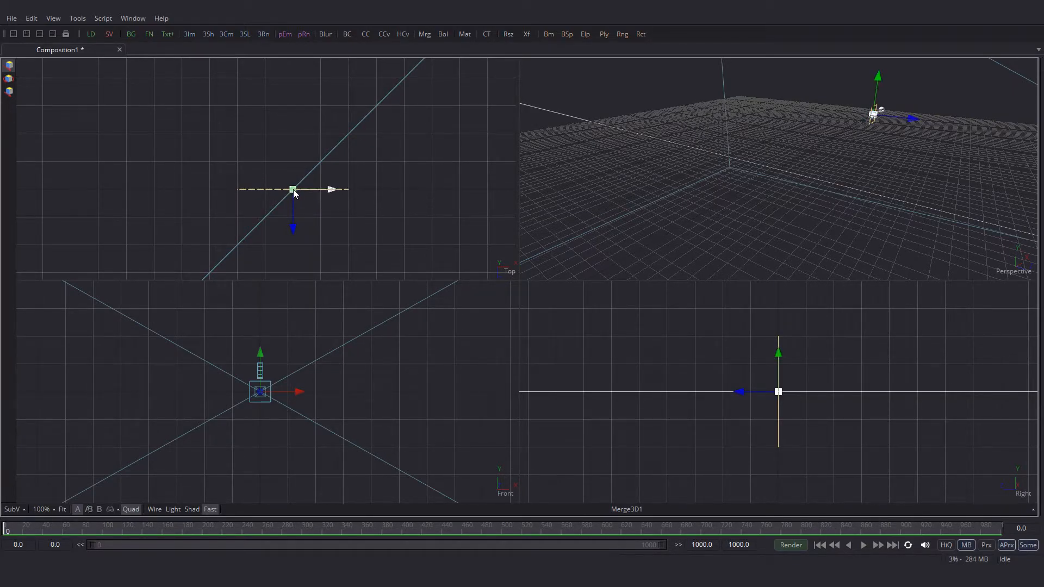
pyautogui.press('F4')
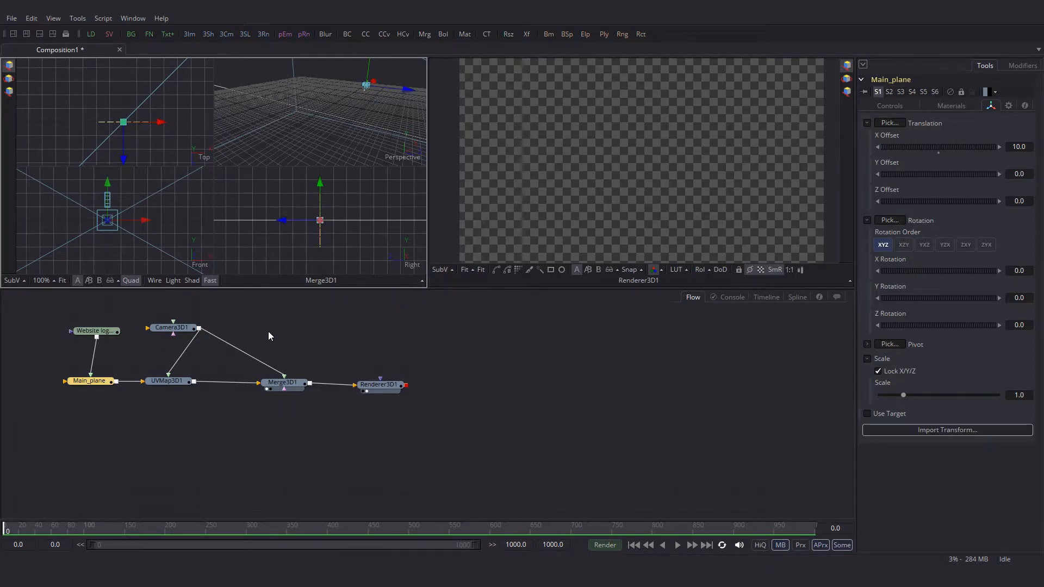
# Set Main_plane's X Pivot to 0.5 and its X Offset to 9.5
pyautogui.click(868, 344)
pyautogui.click(1020, 368)
pyautogui.write('0.5')
pyautogui.press('Tab')
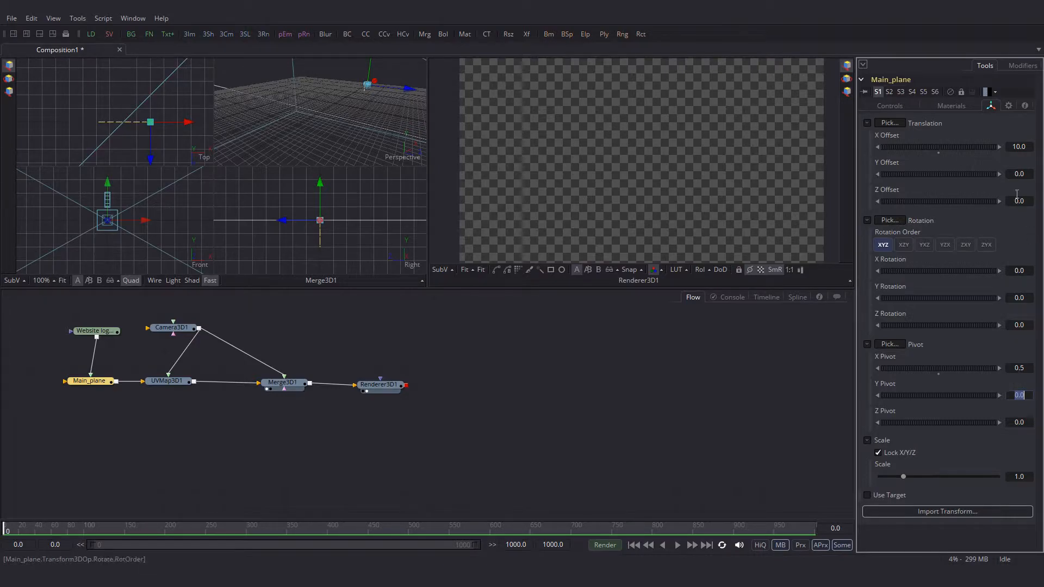
pyautogui.click(1019, 146)
pyautogui.write('9.5')
pyautogui.press('Tab')
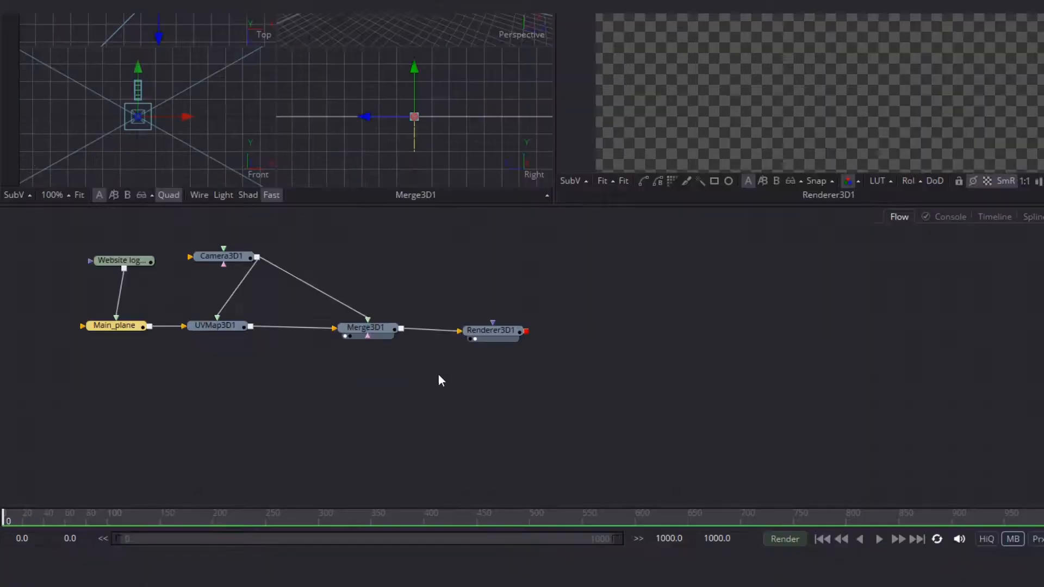
# Shift the UV map, camera, merge and renderer nodes away from Main_plane to leave space after it
pyautogui.moveTo(396, 425); pyautogui.dragTo(261, 365)
pyautogui.moveTo(336, 301); pyautogui.dragTo(211, 227)
pyautogui.moveTo(230, 325); pyautogui.dragTo(418, 318)
# Insert a Duplicate 3D node between Main_plane and UVMap3D1
pyautogui.click(126, 326)
pyautogui.hotkey('ctrl', 'space')
pyautogui.write('dupli')
pyautogui.click(680, 87)
pyautogui.click(658, 338)
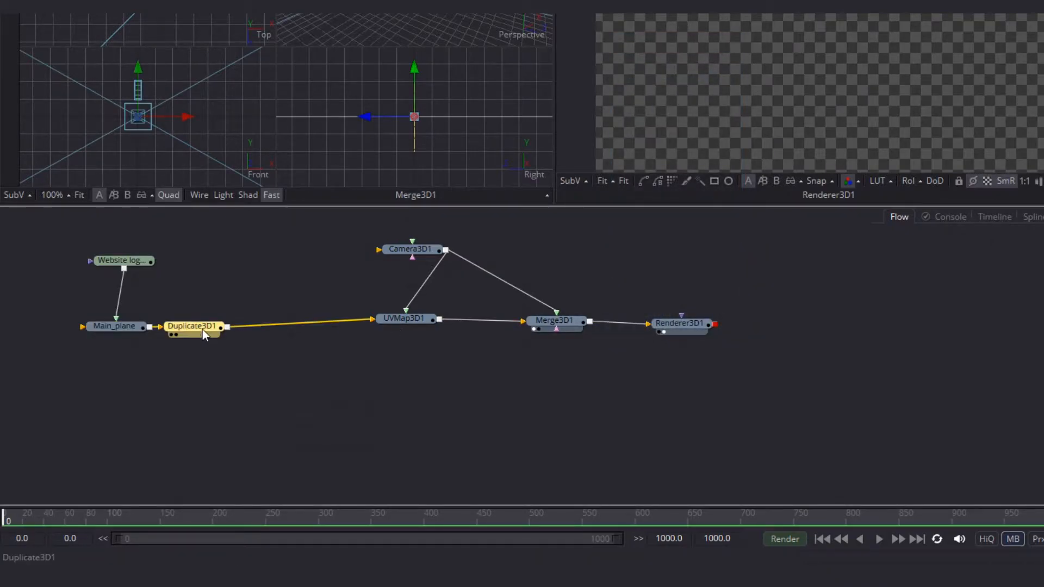
# Rename the Duplicate3D1 node as Row
pyautogui.press('F2')
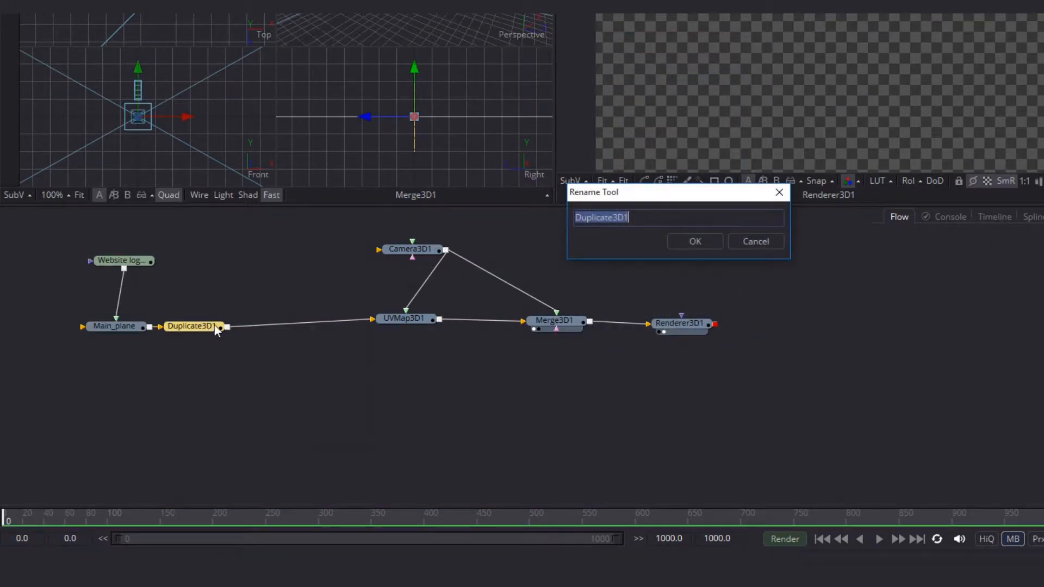
pyautogui.write('Row')
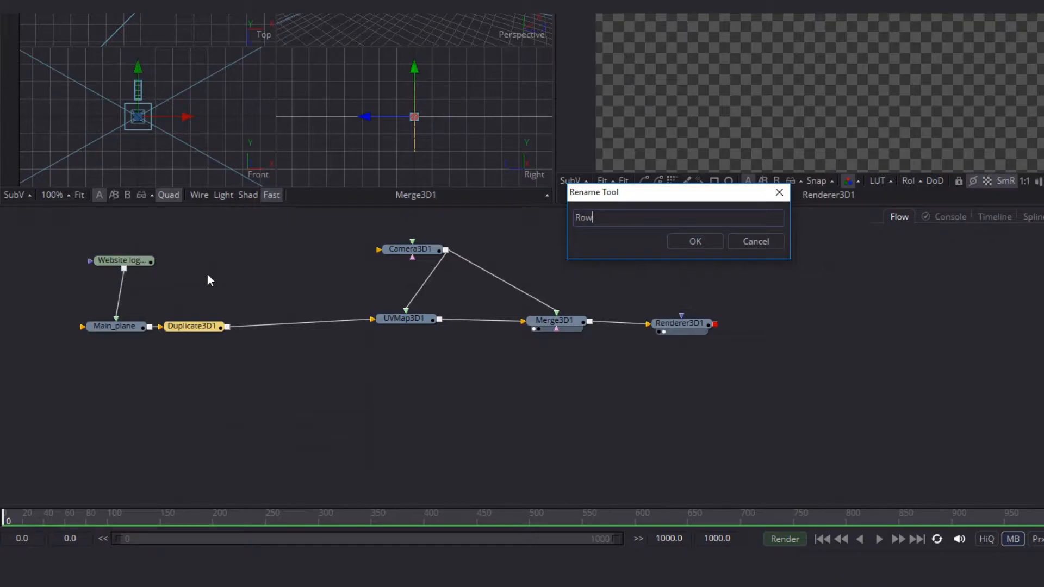
pyautogui.press('Return')
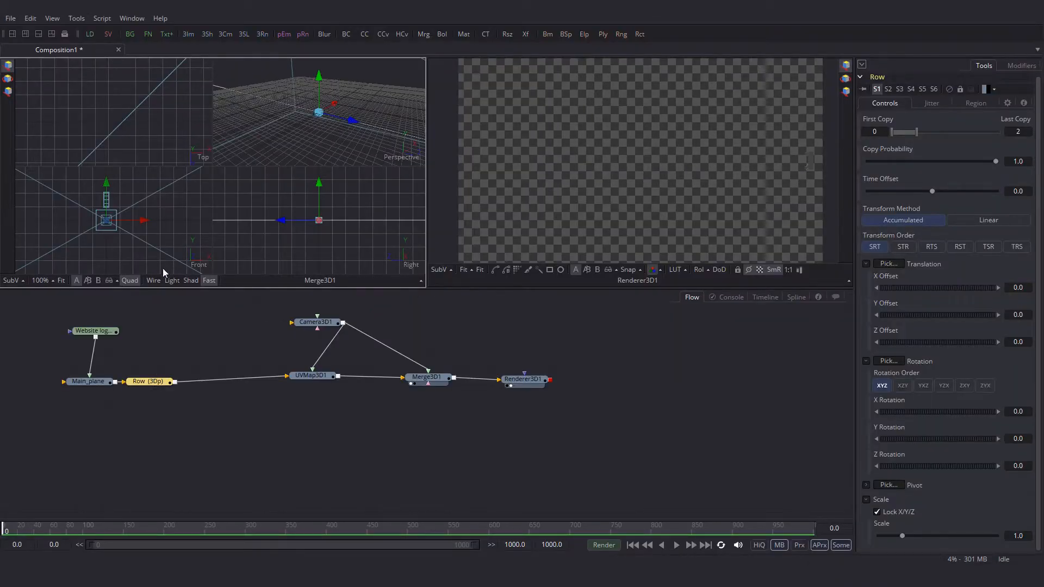
# Switch the 3D viewer from four views to a single perspective view and set Row's Last Copy to 20
pyautogui.click(130, 280)
pyautogui.click(156, 383)
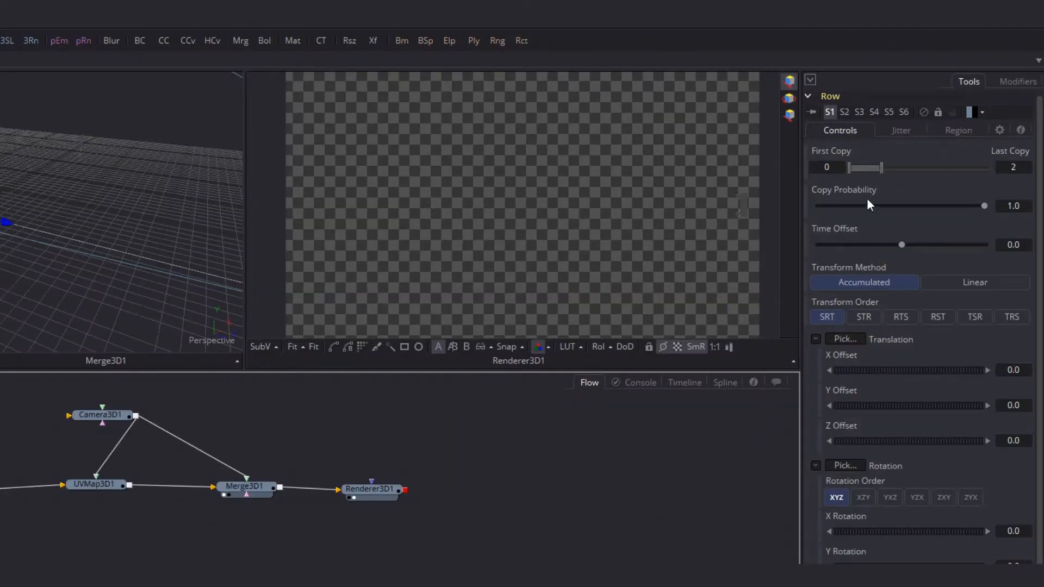
pyautogui.doubleClick(1002, 165)
pyautogui.write('2')
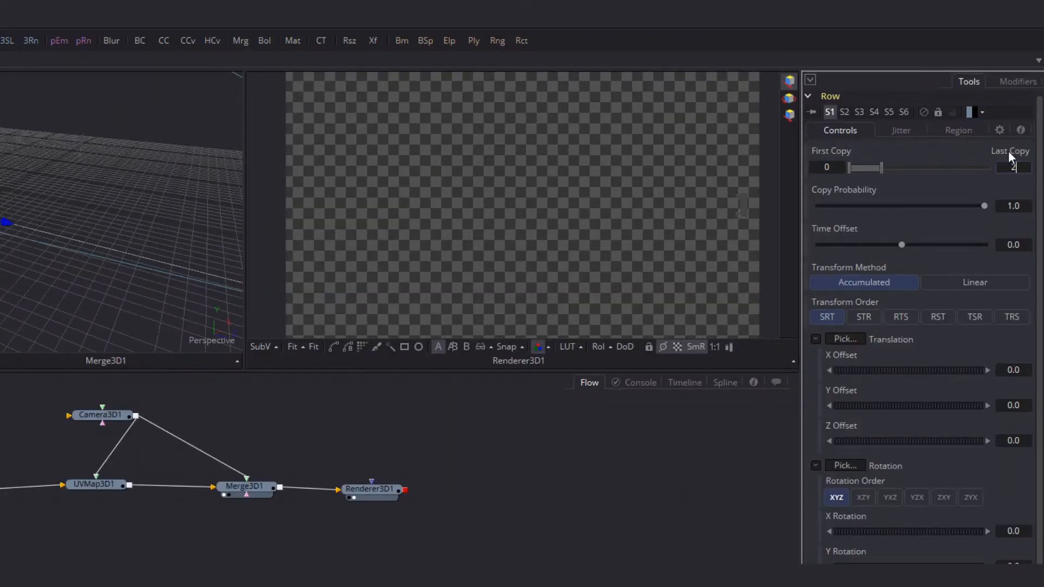
pyautogui.write('0')
pyautogui.press('Tab')
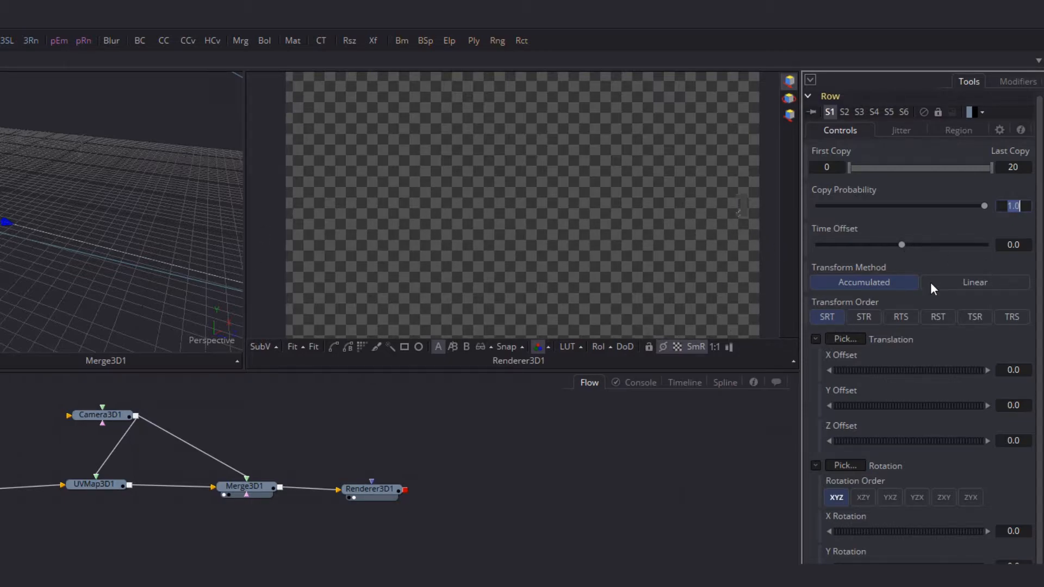
# Try an X Offset of 1 on Row and check the direction of the copies in the perspective view
pyautogui.click(1011, 370)
pyautogui.write('1')
pyautogui.press('Tab')
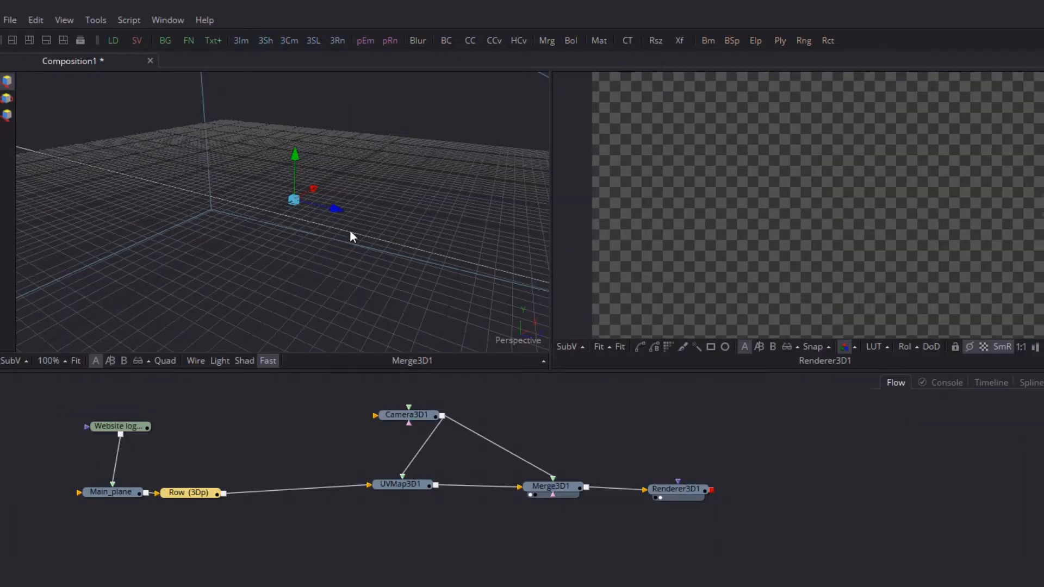
pyautogui.moveTo(373, 241); pyautogui.dragTo(342, 247)
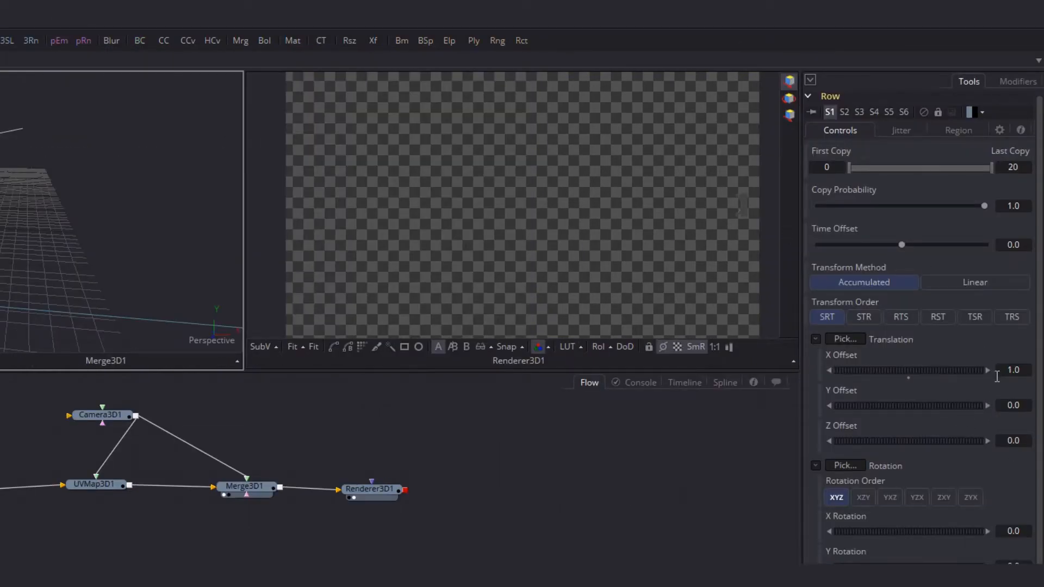
# Set Row's X Offset to -1.0 so the copies extend in the opposite direction
pyautogui.click(1008, 370)
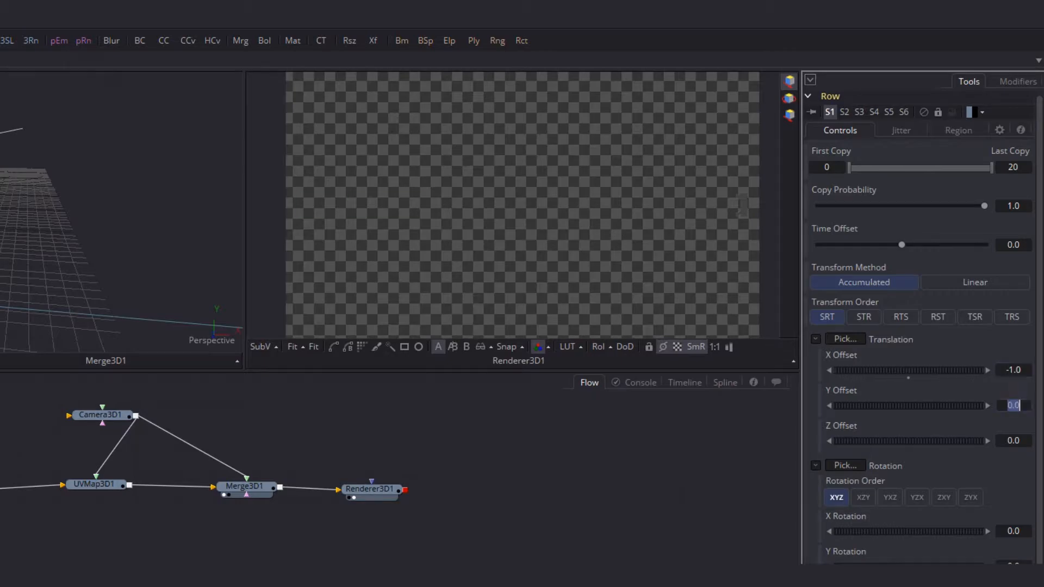
pyautogui.press('Tab')
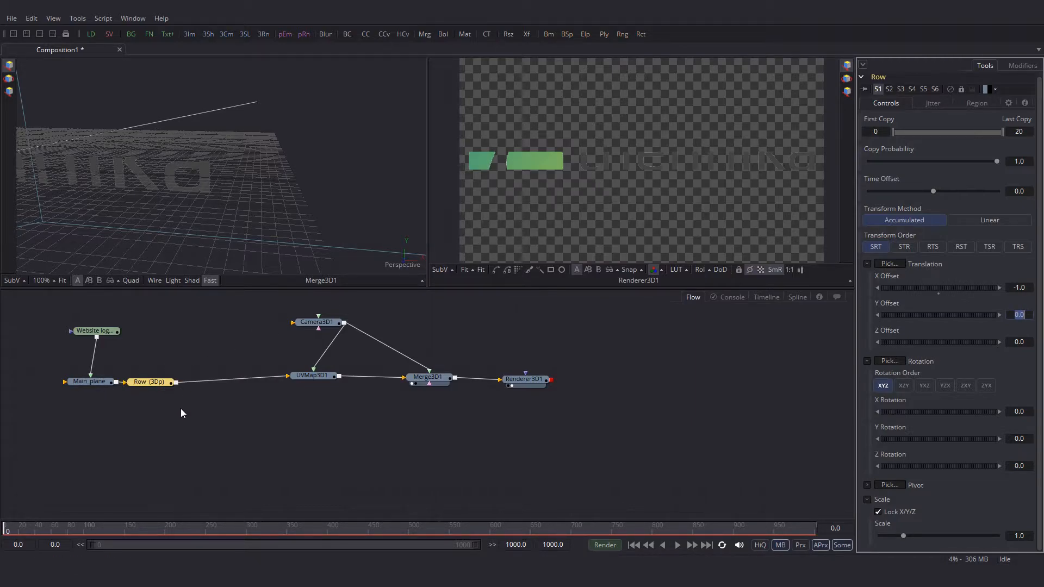
pyautogui.click(119, 403)
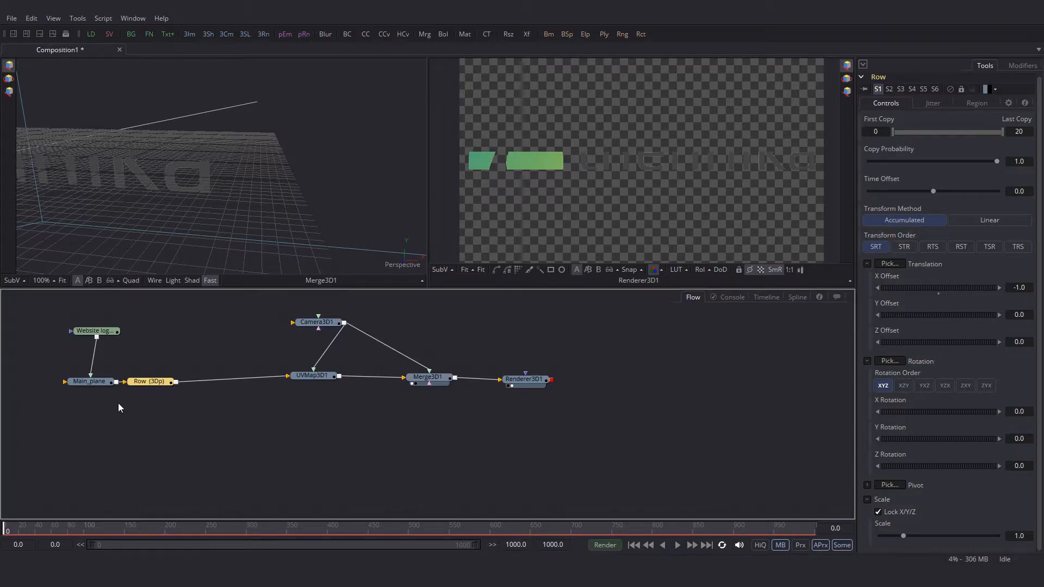
# Try a Y Scale of 5.0 on Main_plane with the scale axes unlocked, and restore the locked scale of 1.0
pyautogui.click(95, 383)
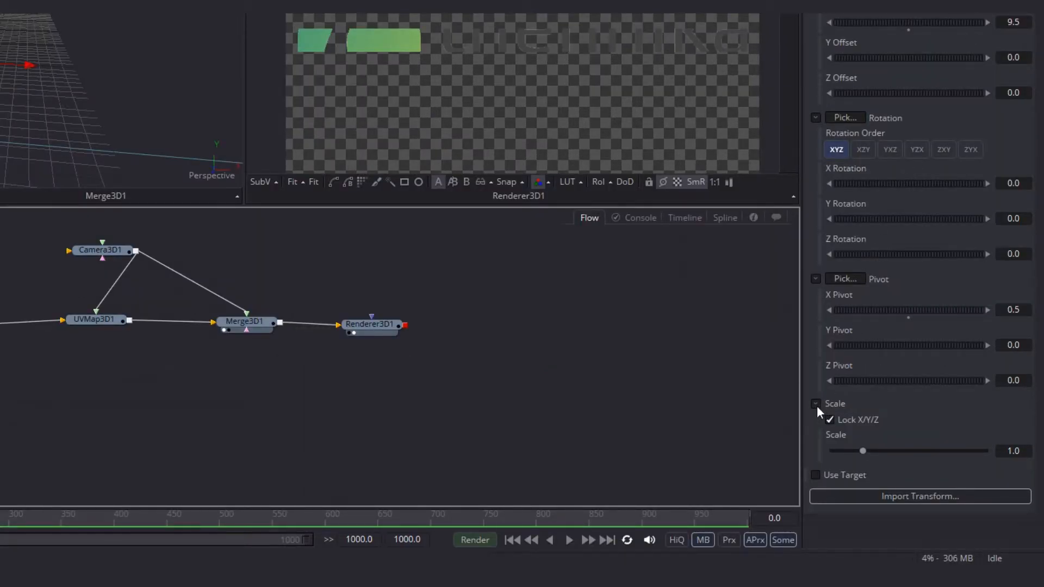
pyautogui.click(828, 420)
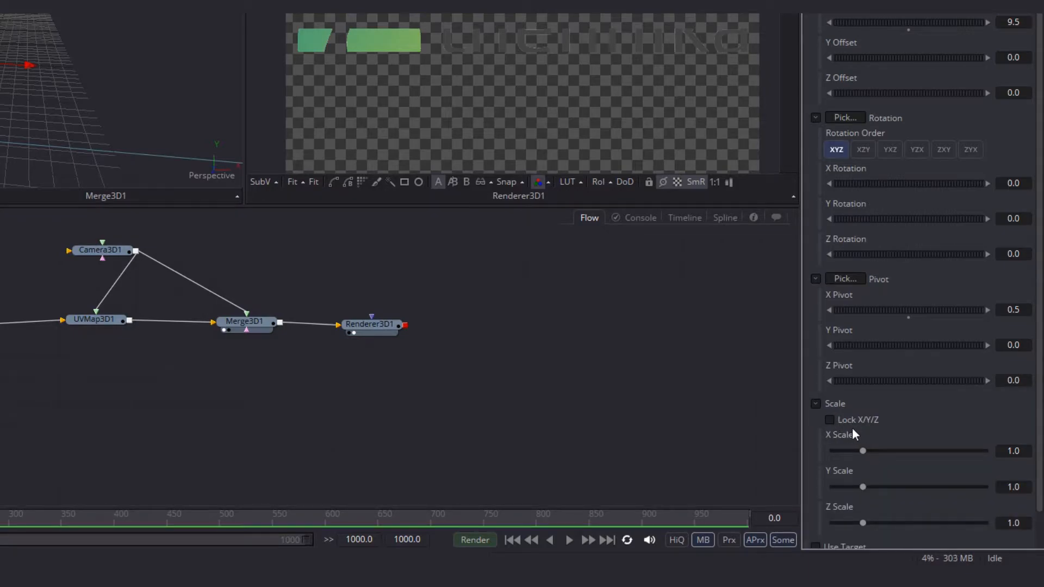
pyautogui.moveTo(862, 488); pyautogui.dragTo(1005, 487)
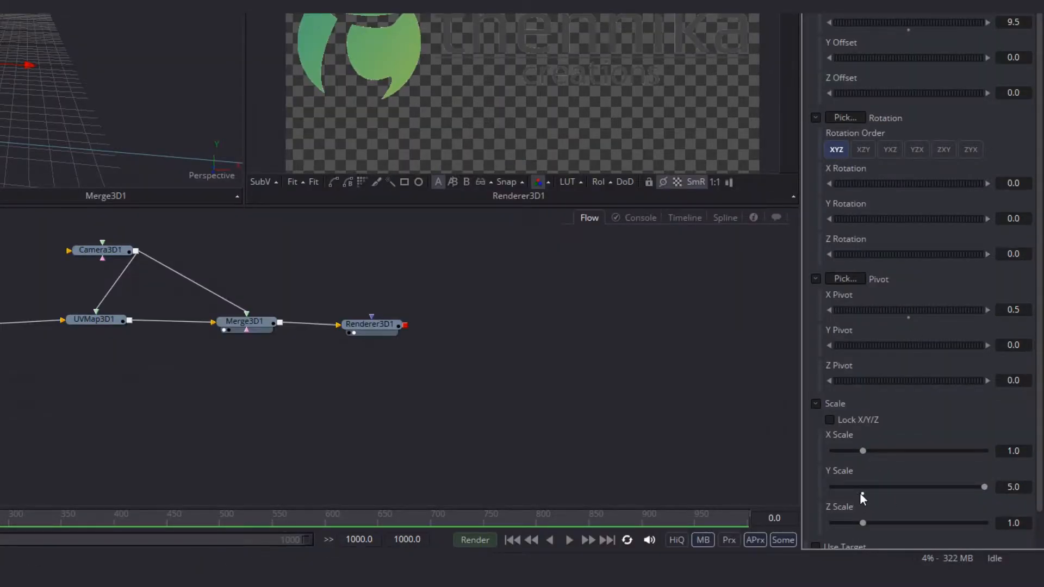
pyautogui.doubleClick(860, 489)
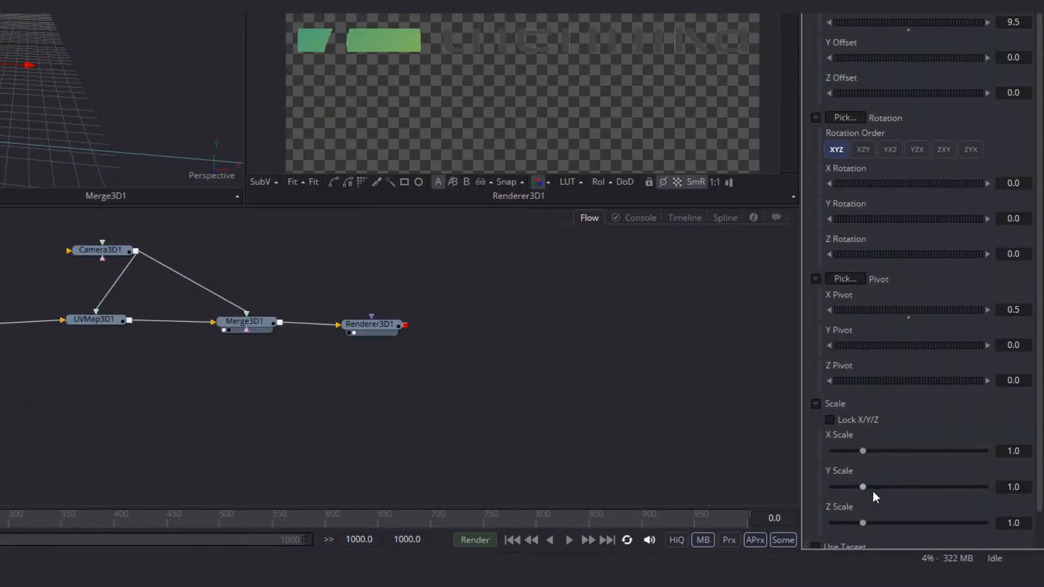
pyautogui.click(829, 420)
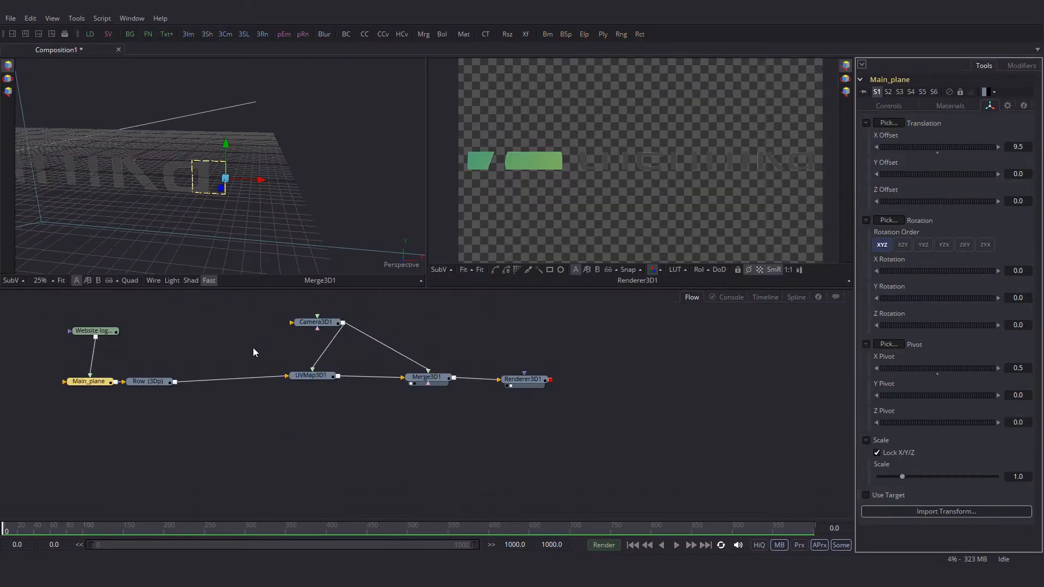
# Set Row's X Offset to -.99 to close the gaps between neighbouring copies
pyautogui.click(139, 382)
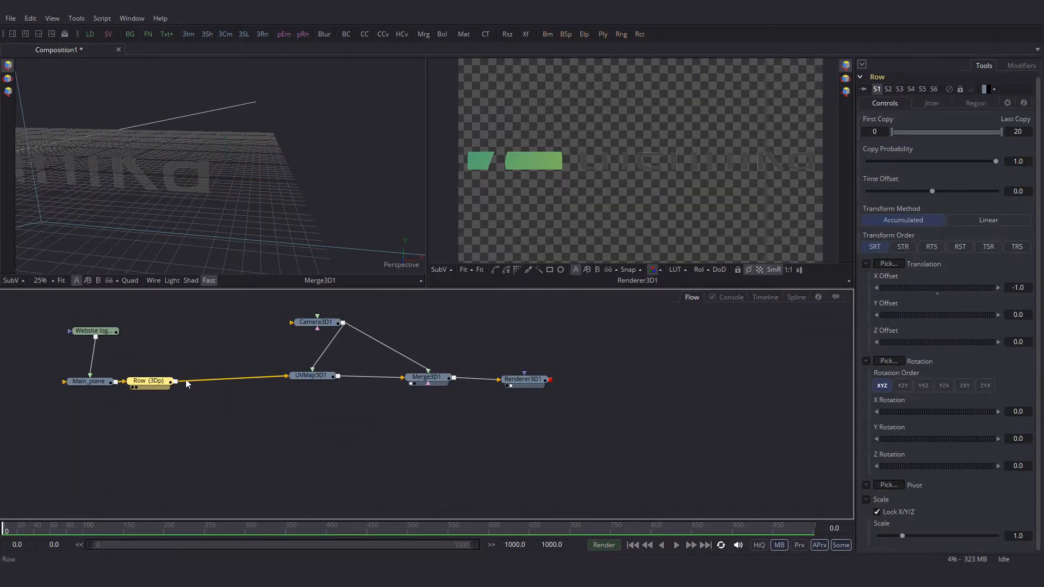
pyautogui.moveTo(923, 410)
pyautogui.mouseDown()
pyautogui.moveTo(943, 413)
pyautogui.moveTo(931, 416)
pyautogui.mouseUp()
pyautogui.doubleClick(931, 415)
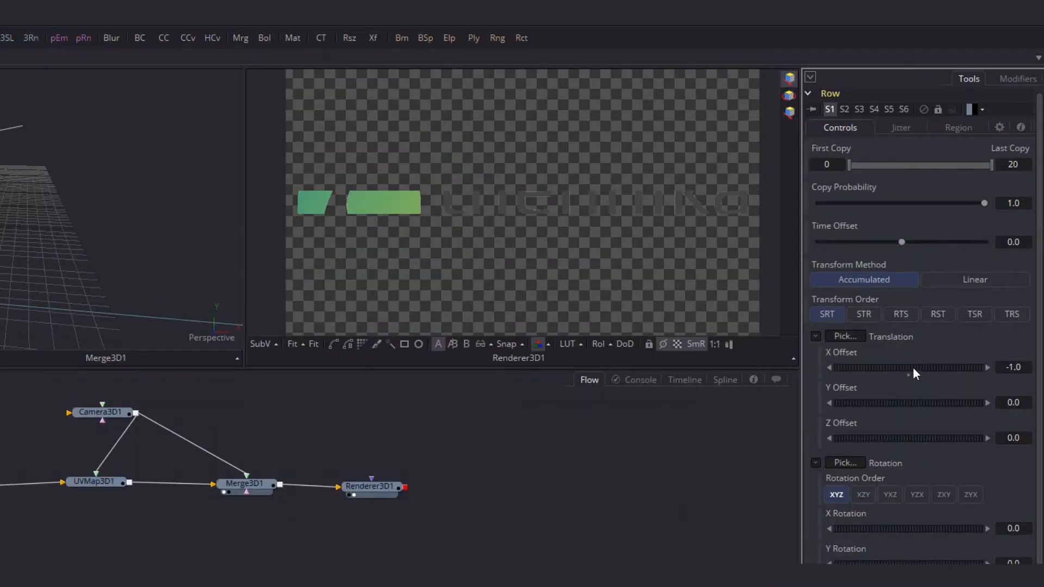
pyautogui.doubleClick(1014, 367)
pyautogui.write('-.99')
pyautogui.press('Tab')
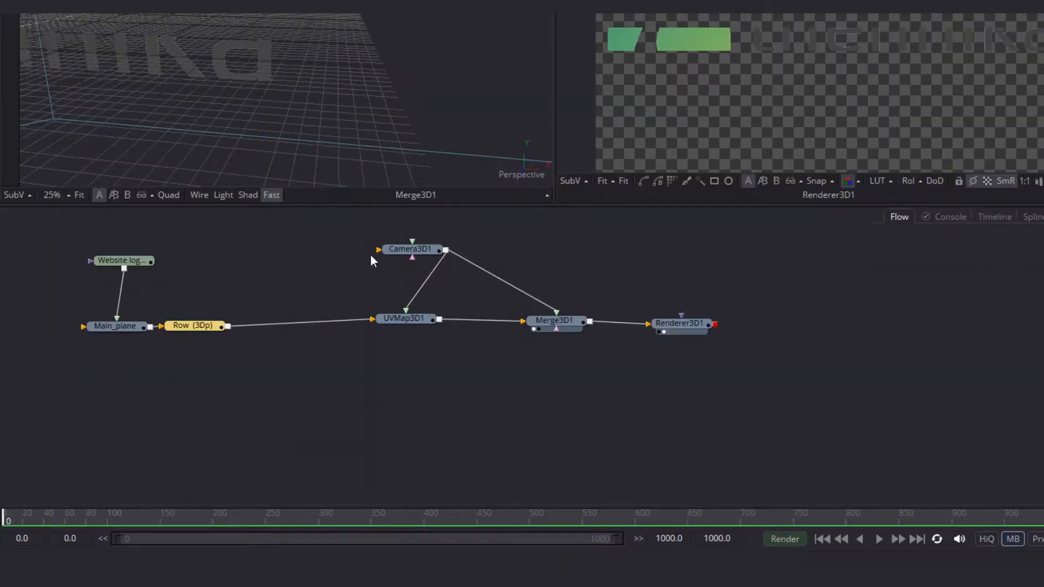
# Rename the Camera3D1 node that feeds the UV map as Projection_Cam
pyautogui.click(317, 321)
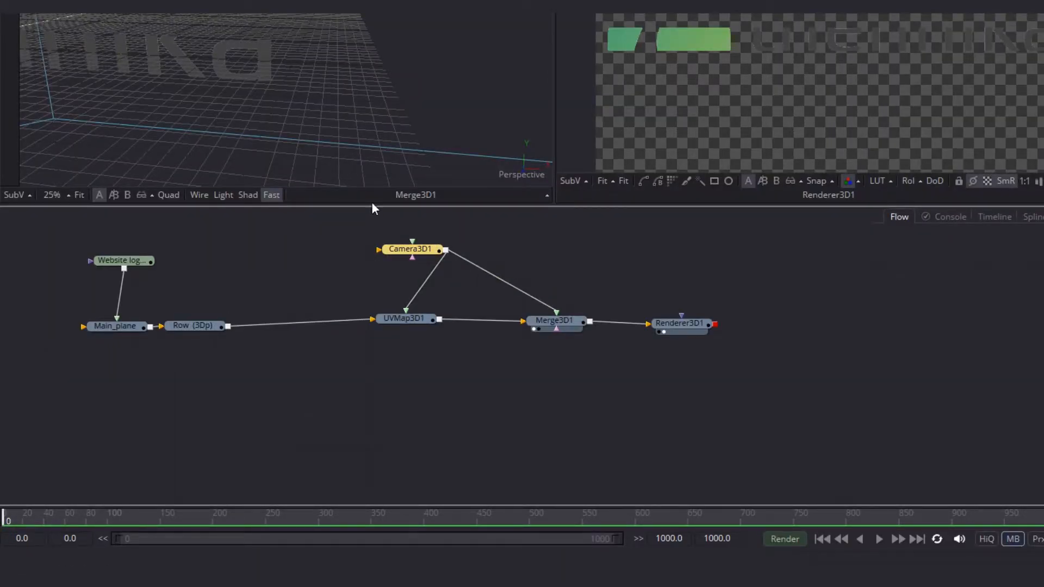
pyautogui.press('F2')
pyautogui.write('Projection_Cam')
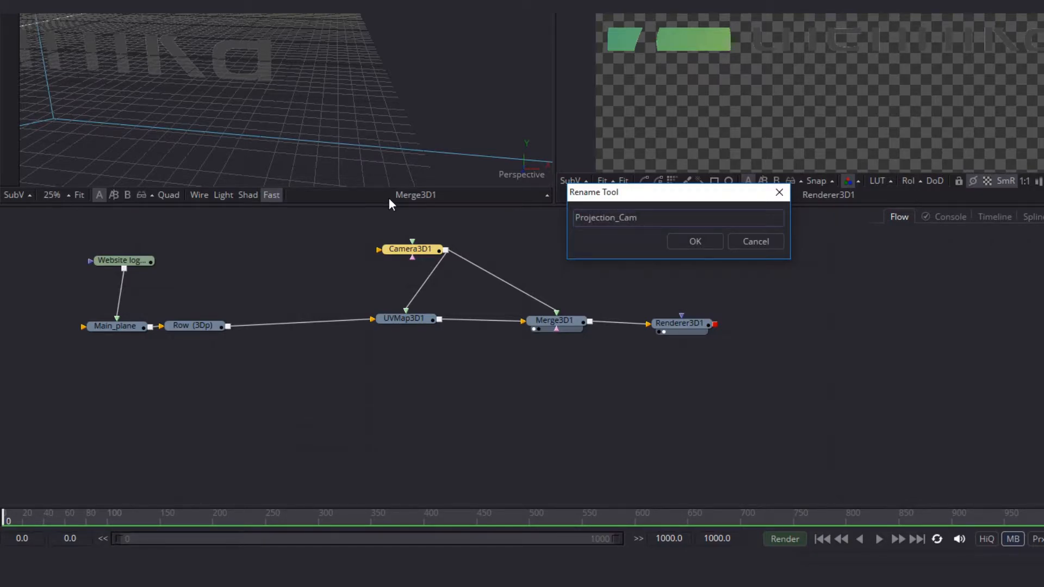
pyautogui.press('Return')
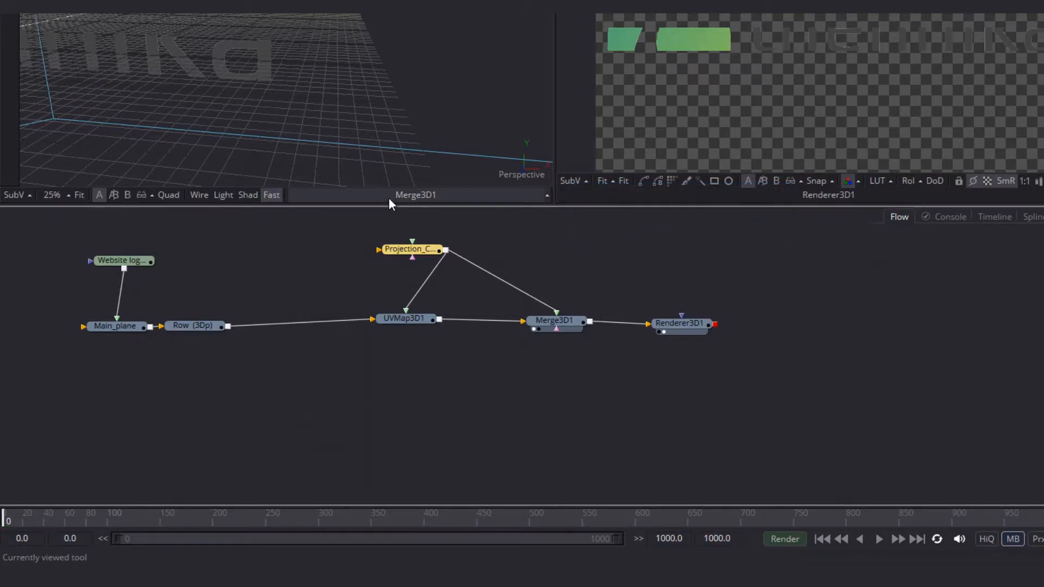
# Add a second Camera 3D node above Merge3D1 and rename it as main_Cam
pyautogui.click(602, 254)
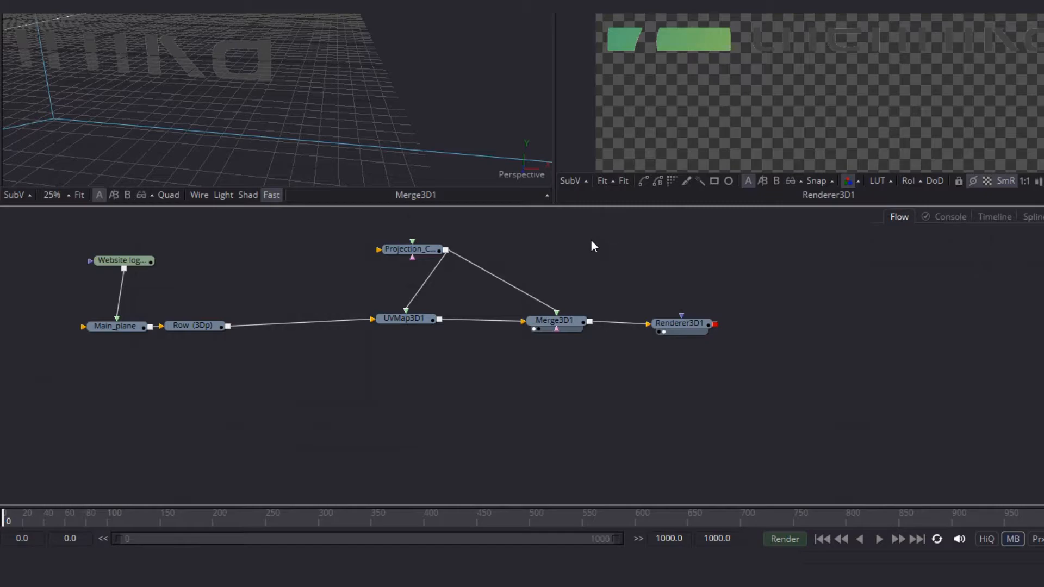
pyautogui.hotkey('shift', 'space')
pyautogui.write('ca')
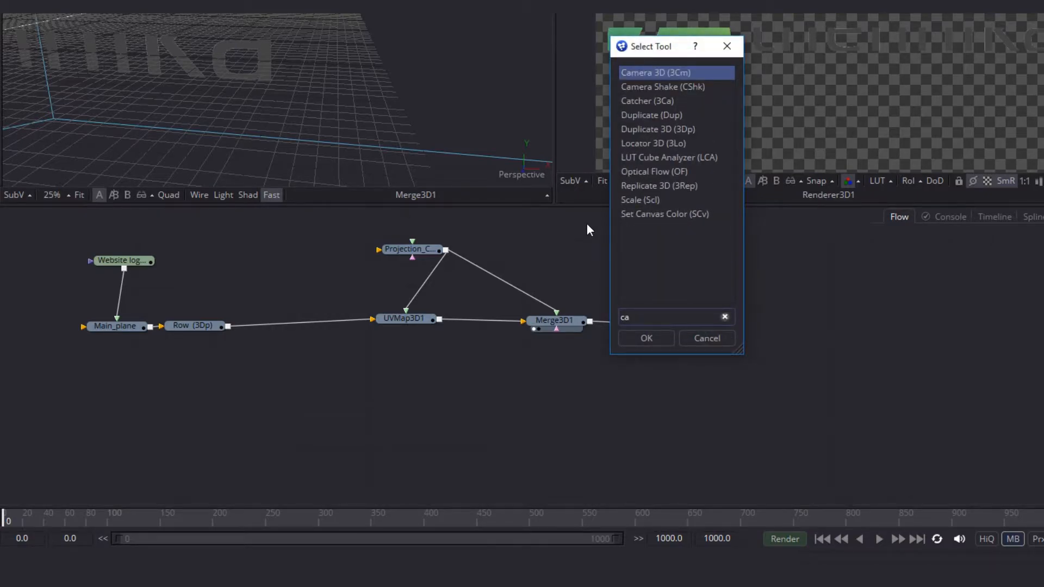
pyautogui.click(646, 338)
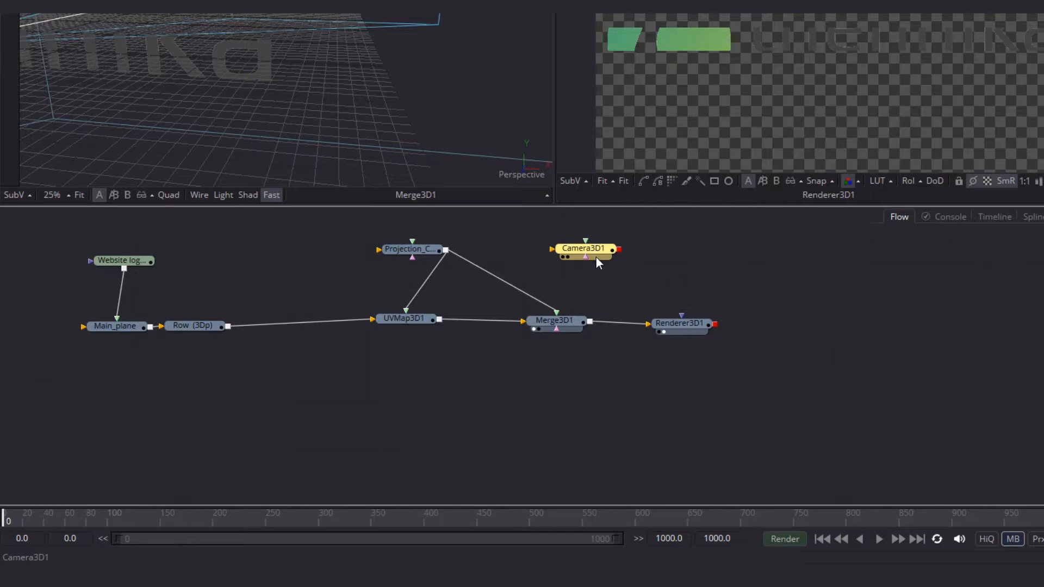
pyautogui.press('F2')
pyautogui.write('main_Cam')
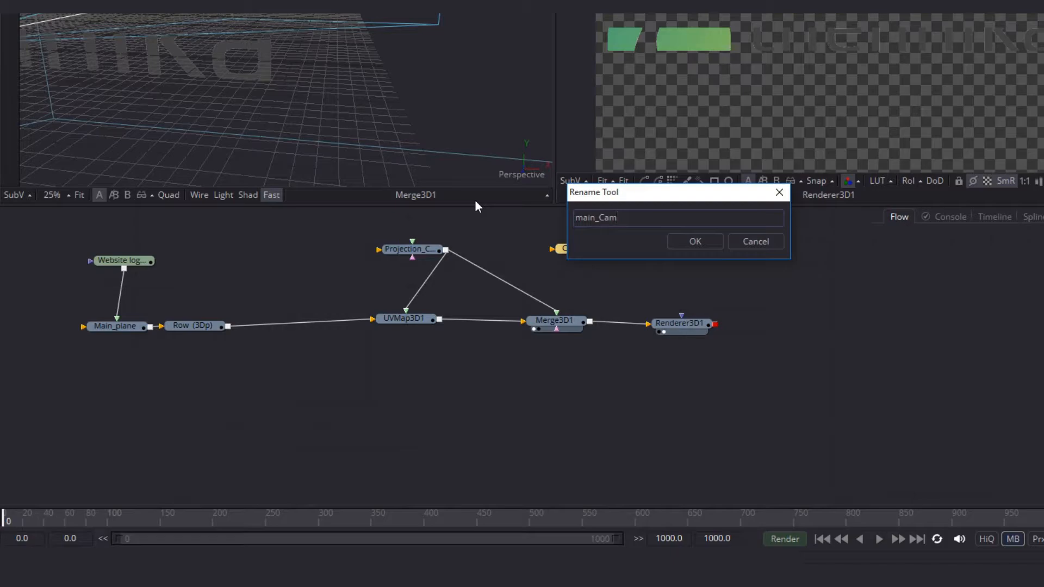
pyautogui.press('Return')
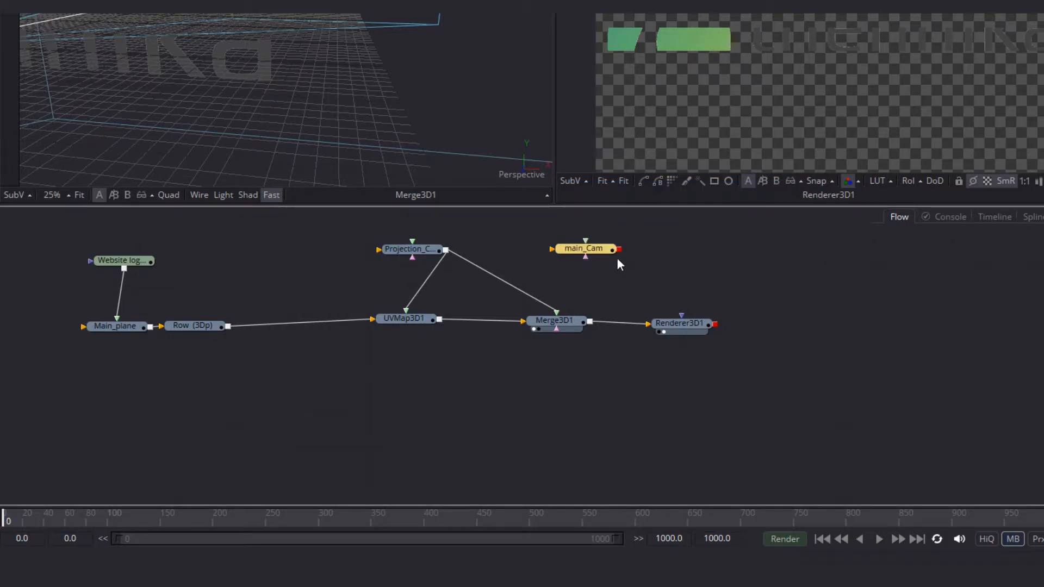
# Connect main_Cam to Merge3D1 and choose main_Cam as the camera of Renderer3D1
pyautogui.moveTo(619, 250); pyautogui.dragTo(586, 319)
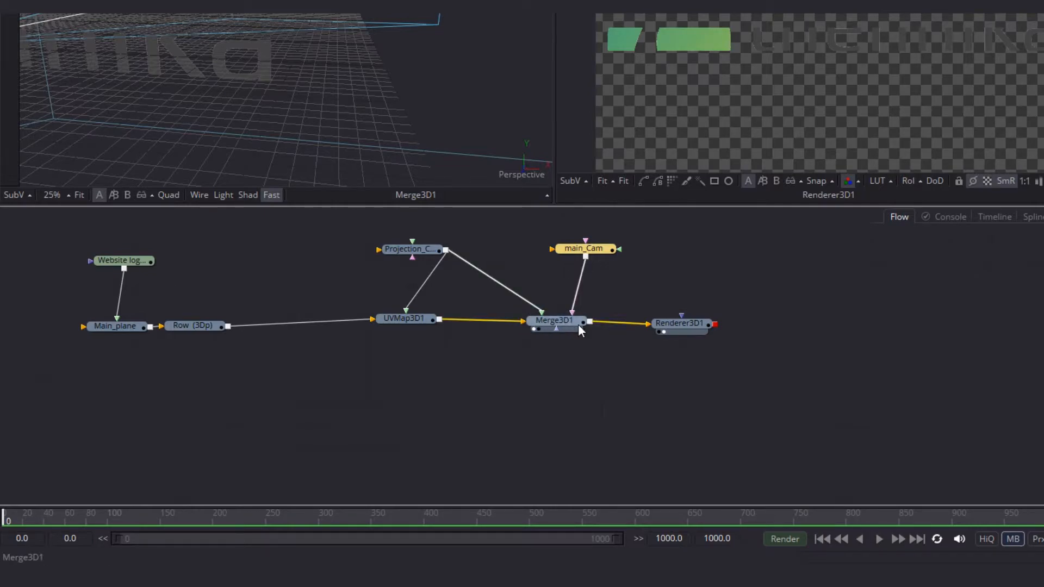
pyautogui.click(679, 325)
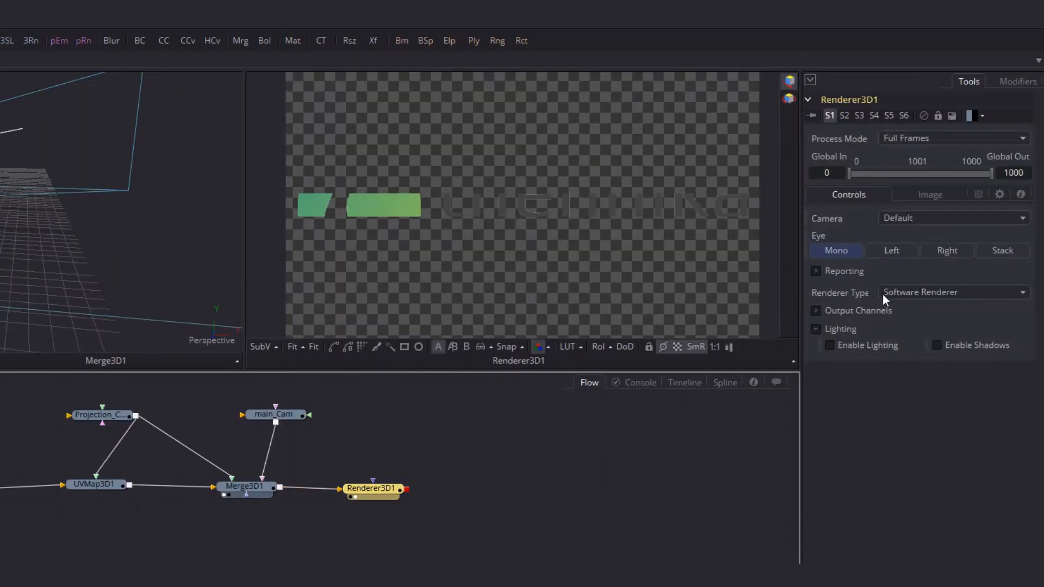
pyautogui.click(943, 223)
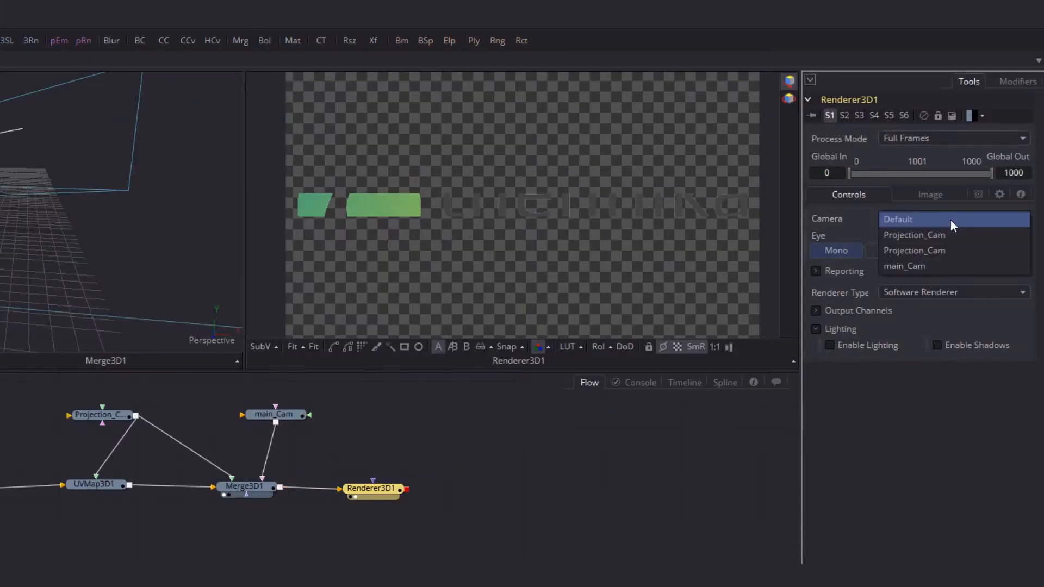
pyautogui.click(933, 265)
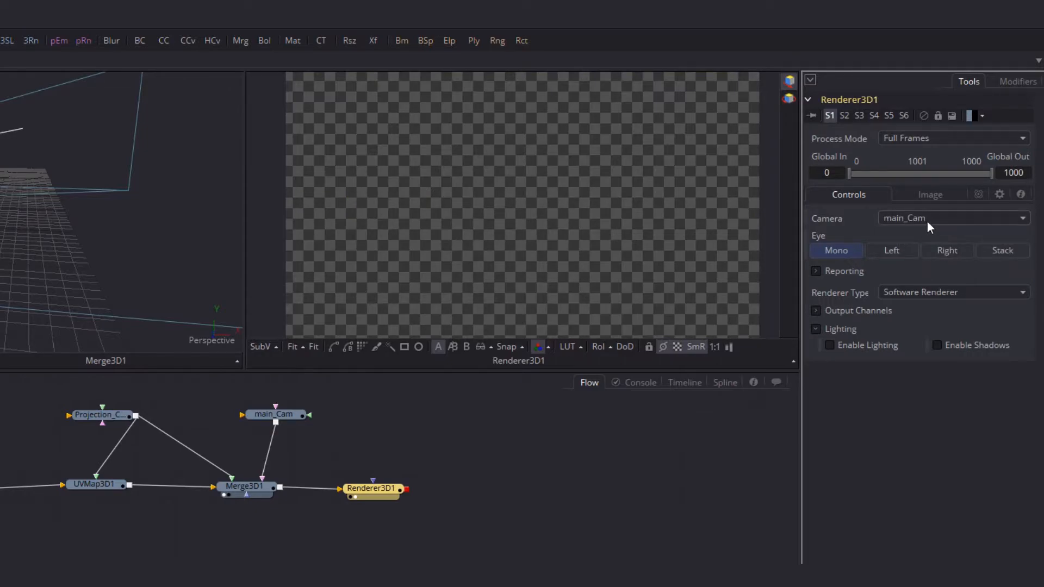
# Set main_Cam's Z Offset to 80
pyautogui.click(280, 415)
pyautogui.click(976, 134)
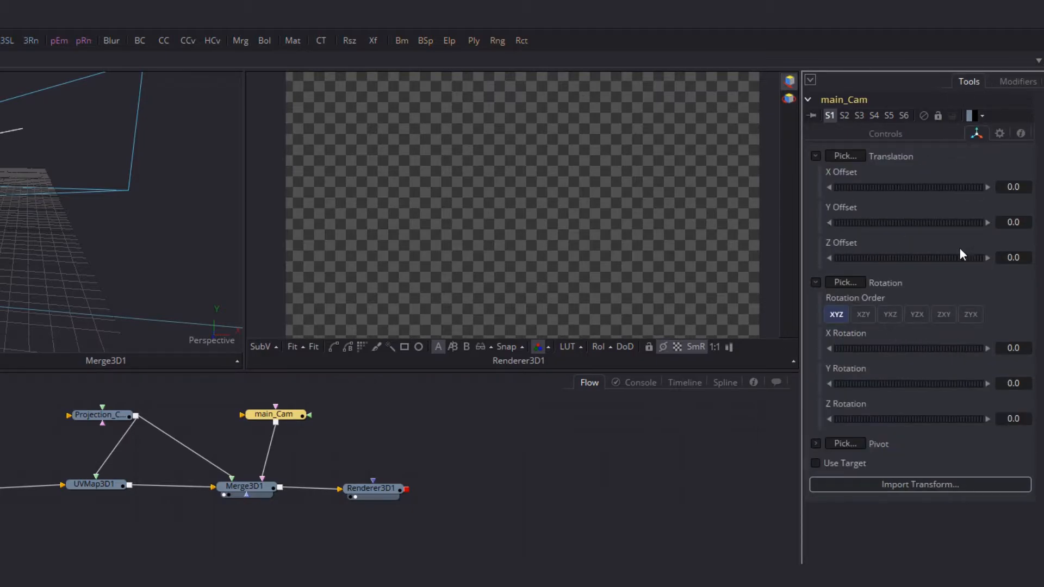
pyautogui.click(1010, 258)
pyautogui.write('80')
pyautogui.press('Tab')
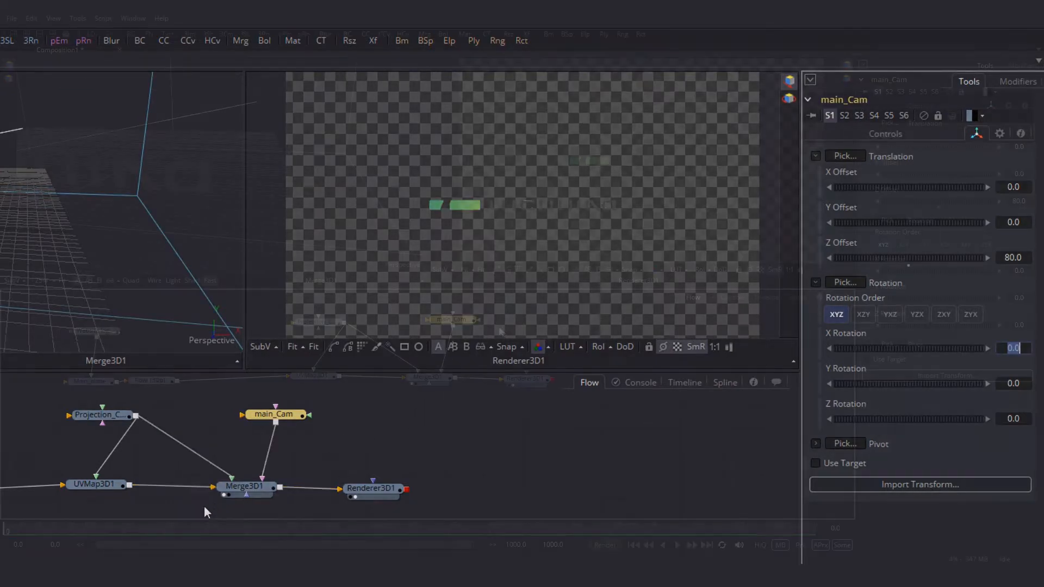
# Insert a Duplicate 3D node between Row and UVMap3D1
pyautogui.click(166, 380)
pyautogui.hotkey('ctrl', 'space')
pyautogui.write('dup')
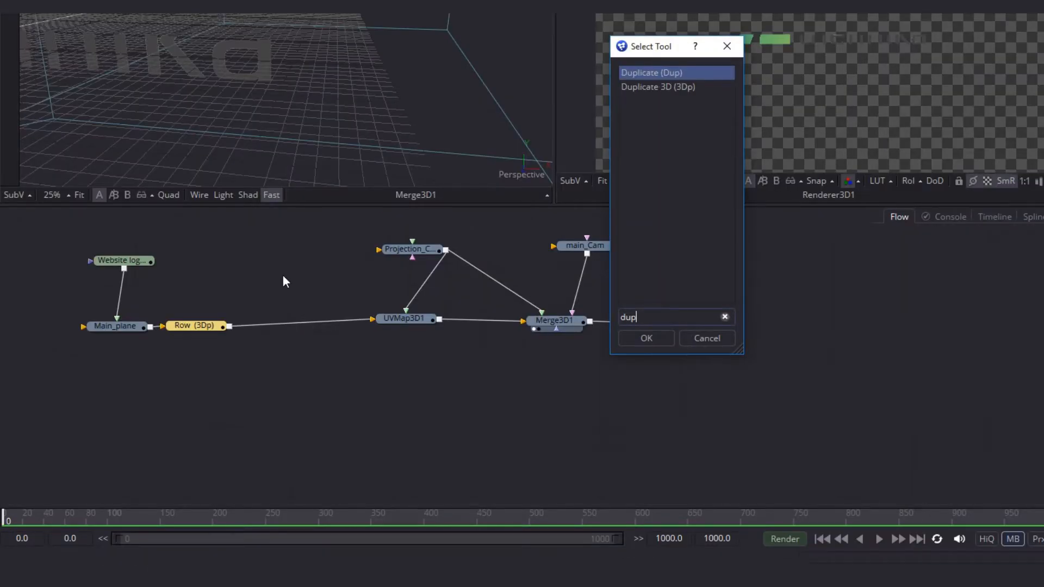
pyautogui.click(506, 197)
pyautogui.click(647, 339)
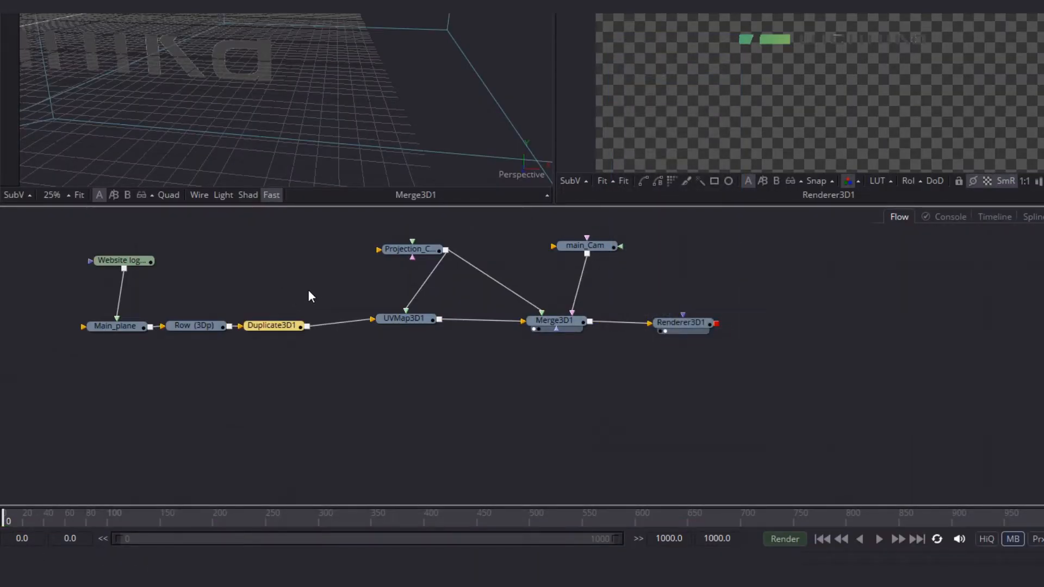
# Rename the newly inserted Duplicate 3D node as Column
pyautogui.press('F2')
pyautogui.press('BackSpace')
pyautogui.write('Column (3Dp)')
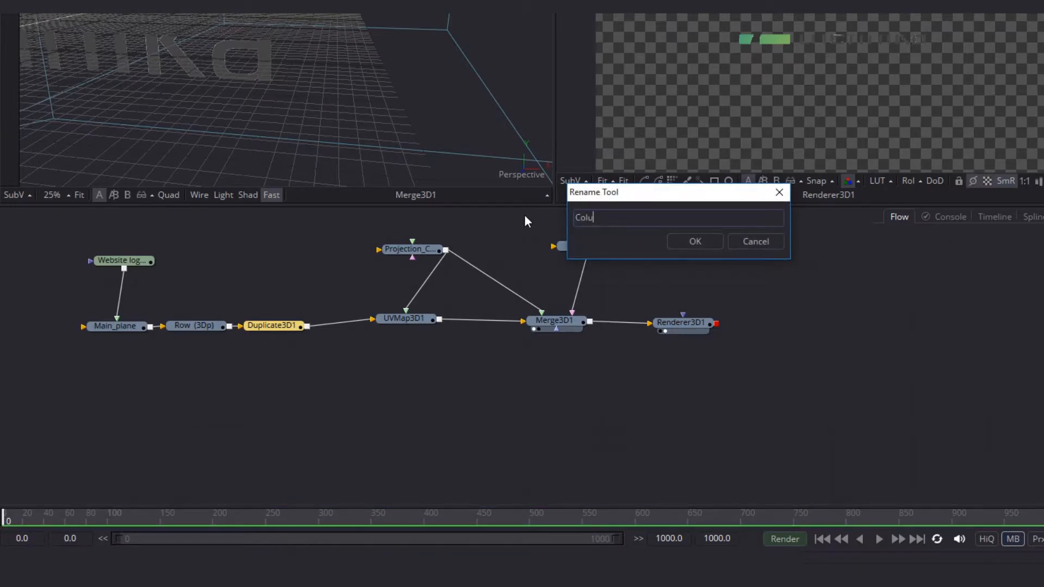
pyautogui.press('Return')
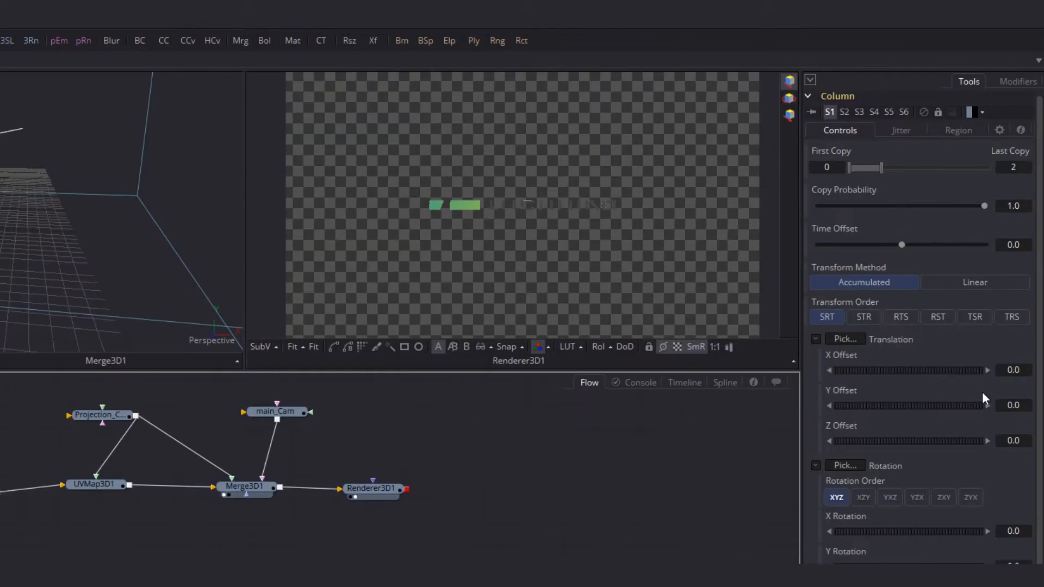
# Set the Column node's Y Offset to 0.99 and its last copy to 5, and show the node in the 3D viewer
pyautogui.click(1017, 314)
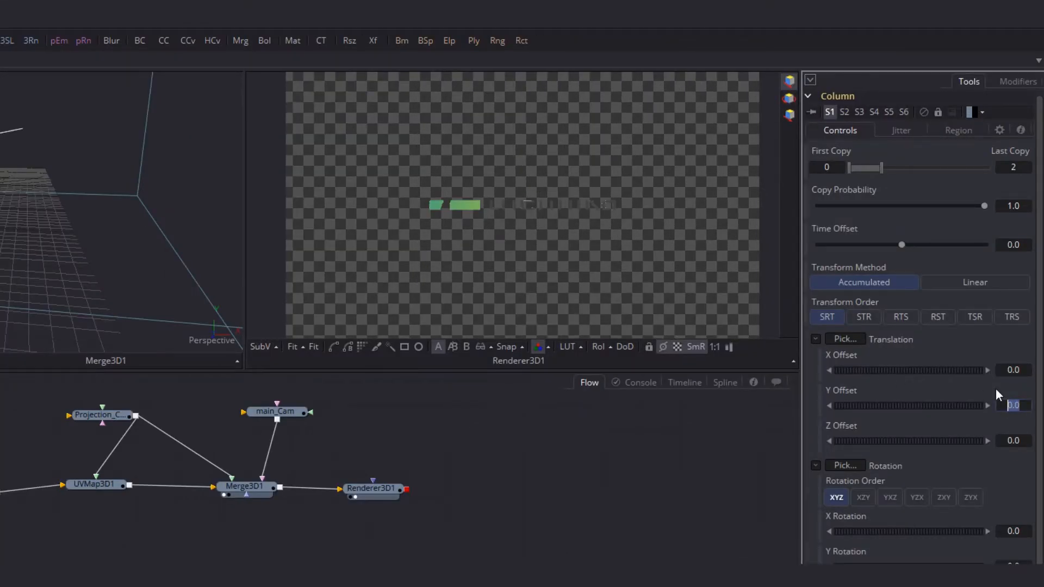
pyautogui.write('0.99')
pyautogui.press('Tab')
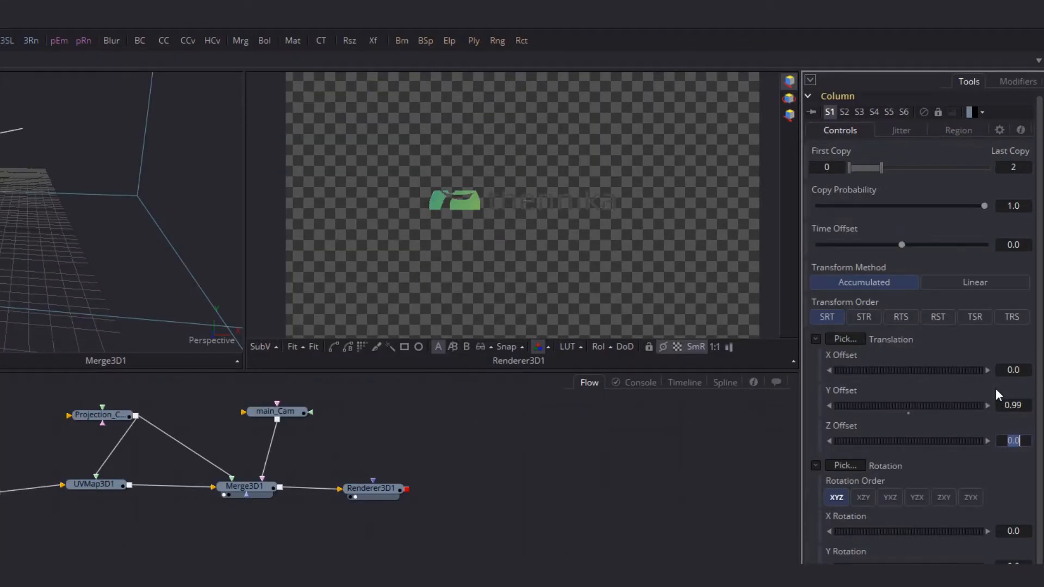
pyautogui.click(1014, 168)
pyautogui.write('5')
pyautogui.press('Tab')
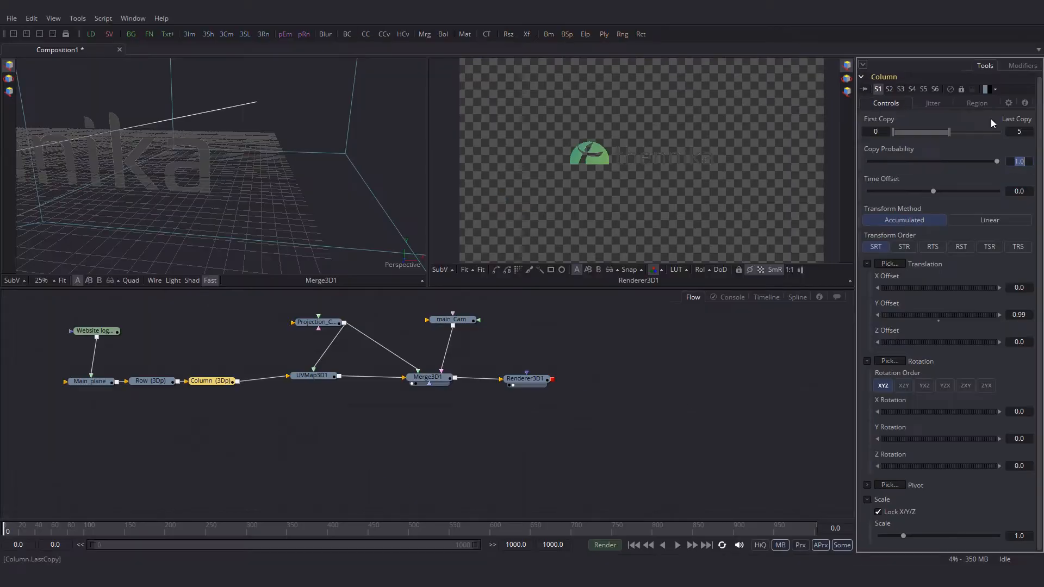
pyautogui.moveTo(212, 381); pyautogui.dragTo(228, 185)
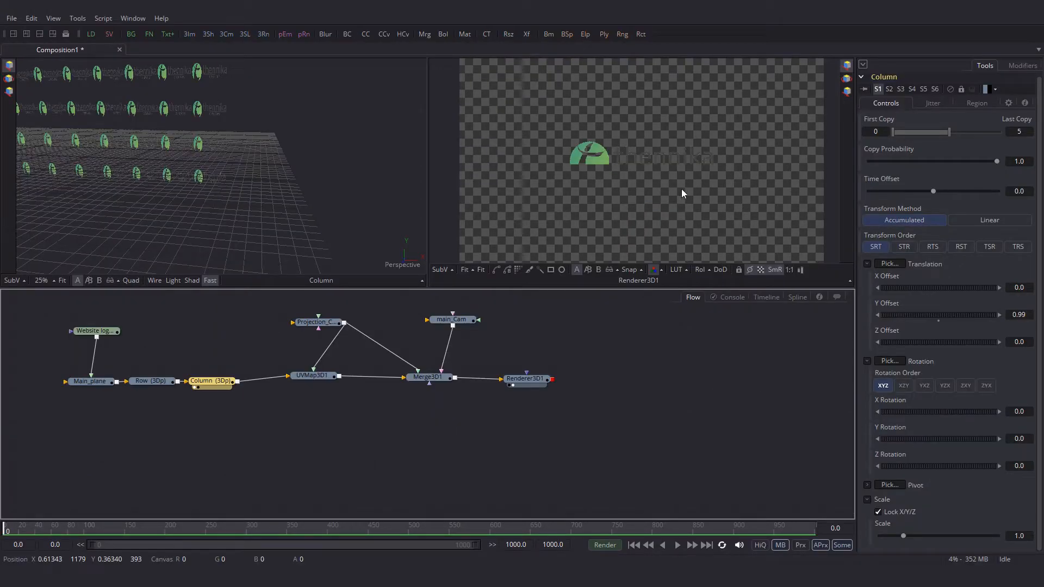
# Insert a Transform 3D node between Column and UVMap3D1 and lower its Y Offset to about -1.88
pyautogui.moveTo(208, 383); pyautogui.dragTo(162, 373)
pyautogui.hotkey('ctrl', 'space')
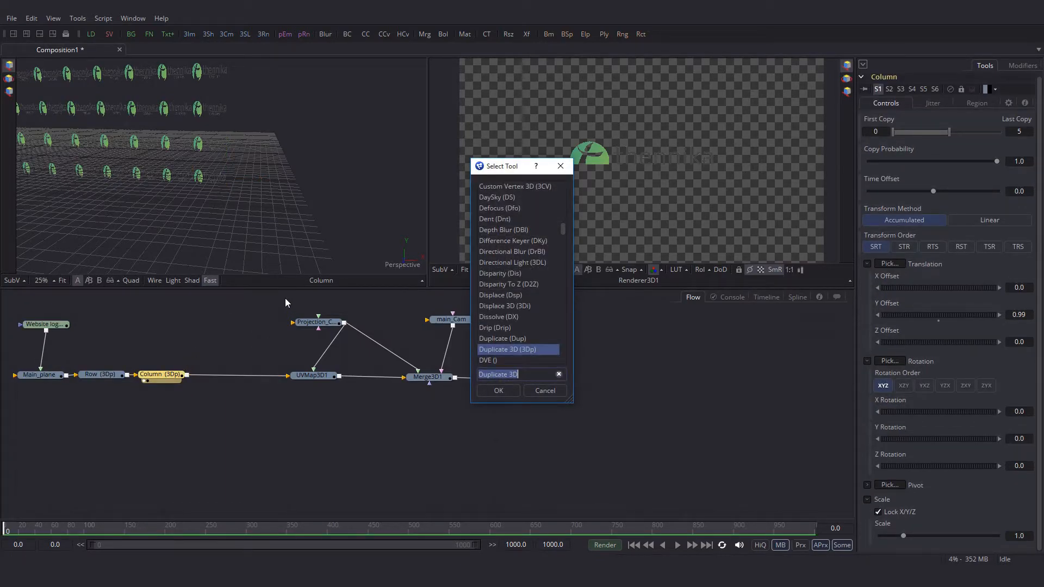
pyautogui.write('3')
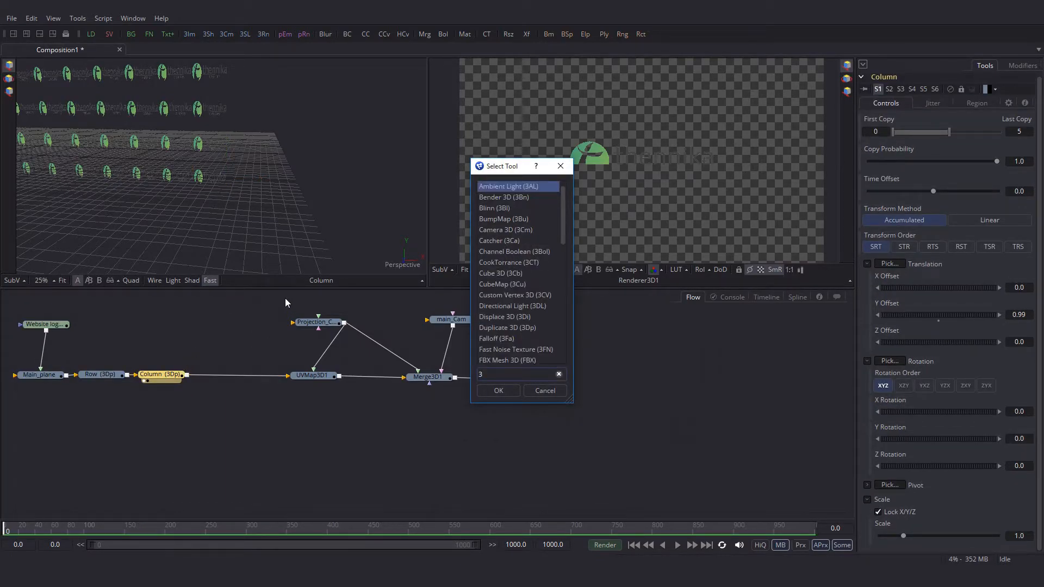
pyautogui.write('xf')
pyautogui.press('Return')
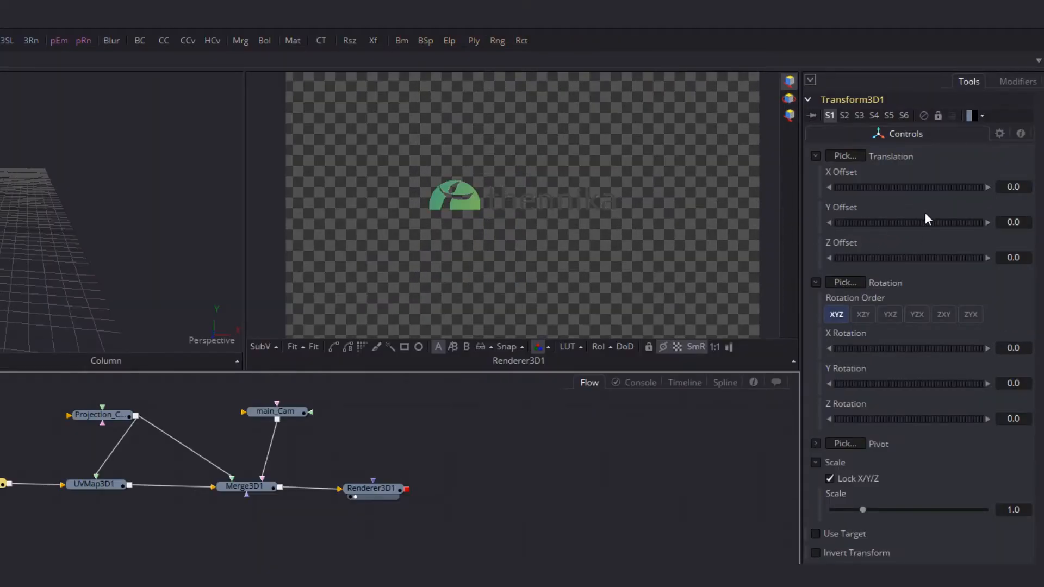
pyautogui.moveTo(902, 221); pyautogui.dragTo(830, 224)
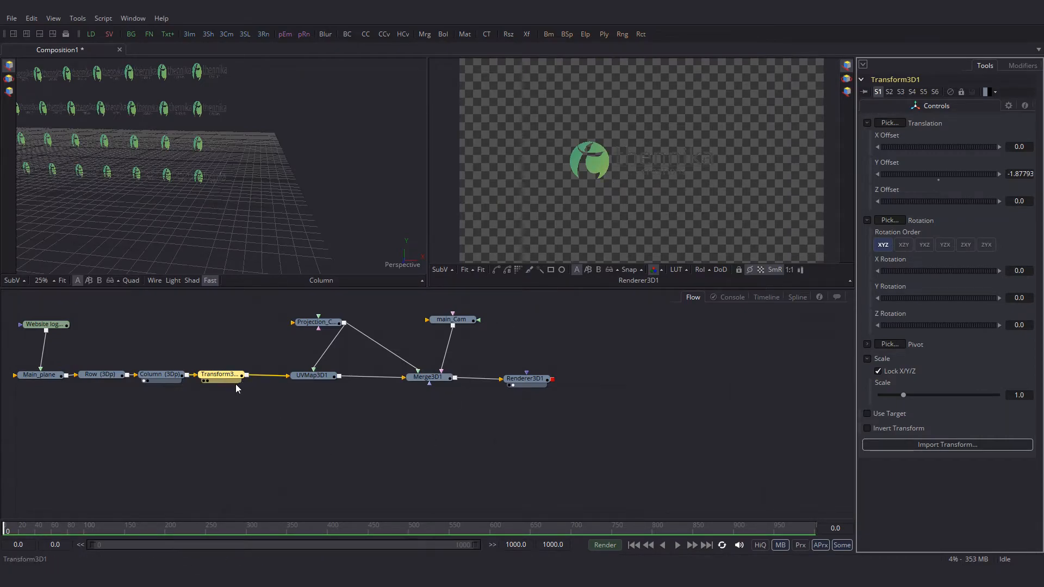
# Add a white Background node below Renderer3D1 and merge the 3D render over it
pyautogui.click(131, 34)
pyautogui.moveTo(220, 392); pyautogui.dragTo(520, 427)
pyautogui.click(868, 198)
pyautogui.moveTo(961, 209); pyautogui.dragTo(955, 174)
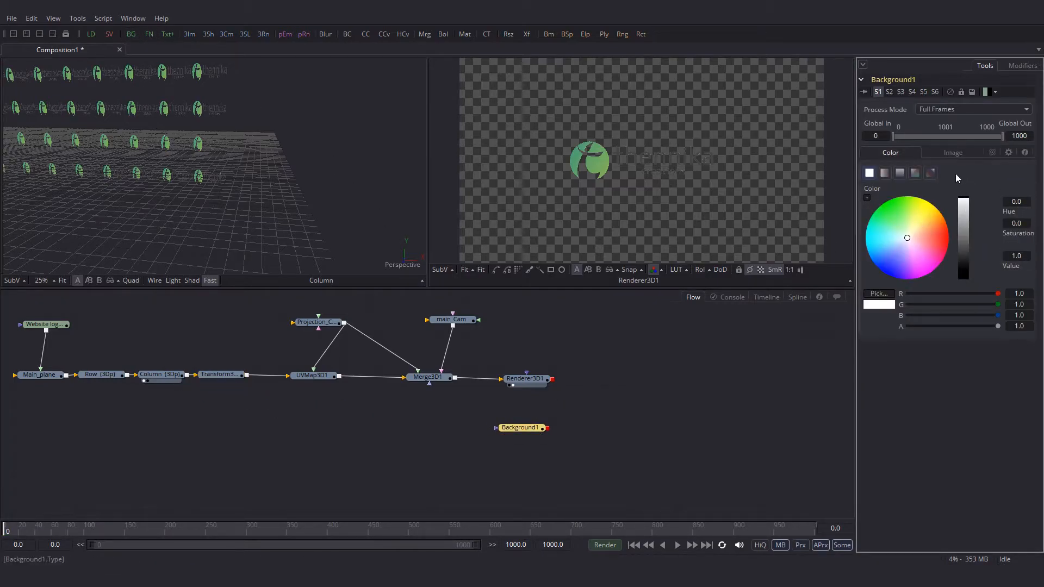
pyautogui.moveTo(552, 380); pyautogui.dragTo(657, 232)
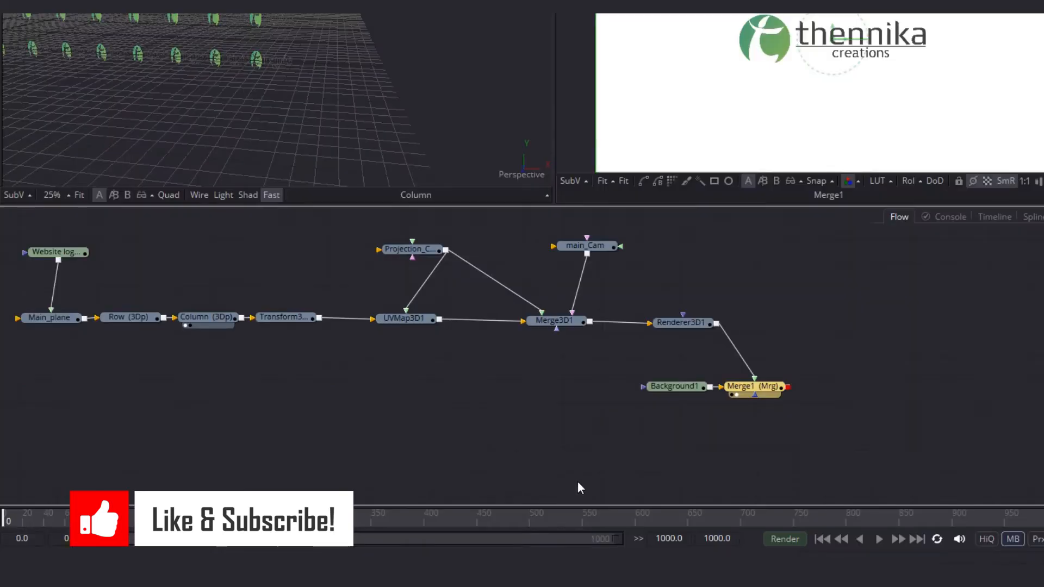
# Set the composition's frame range to start at 1 and end at 100
pyautogui.click(717, 538)
pyautogui.write('100')
pyautogui.press('Return')
pyautogui.click(35, 537)
pyautogui.write('1')
pyautogui.press('Return')
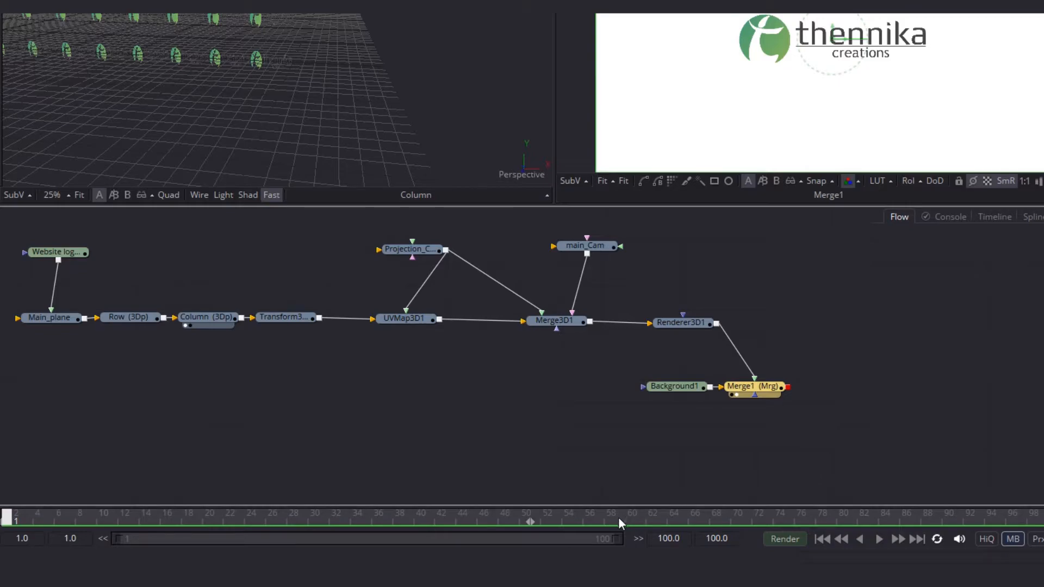
# At frame 60, keyframe the X Rotation of both the Row and Column nodes at 0
pyautogui.click(631, 518)
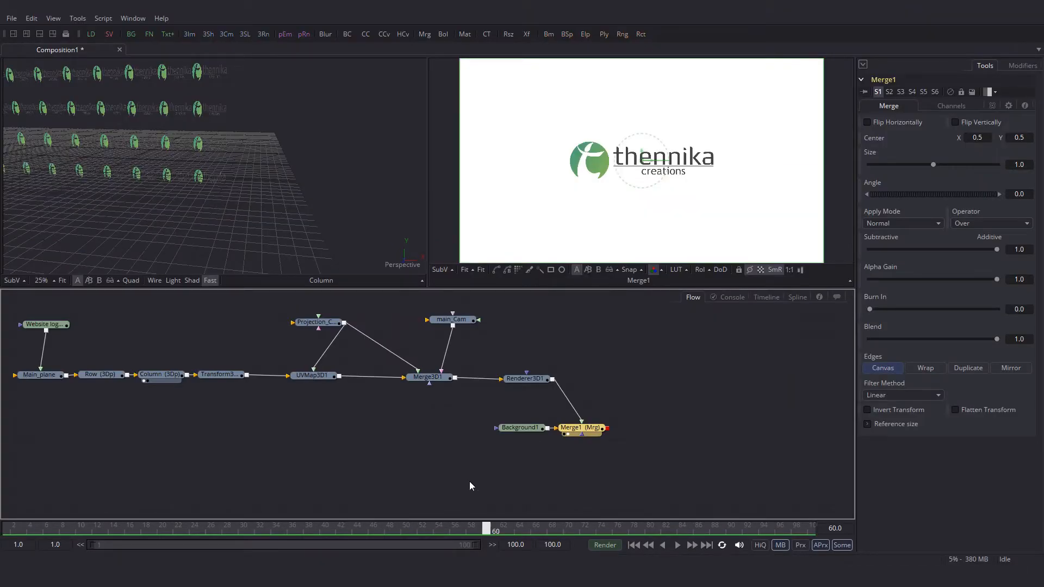
pyautogui.click(117, 377)
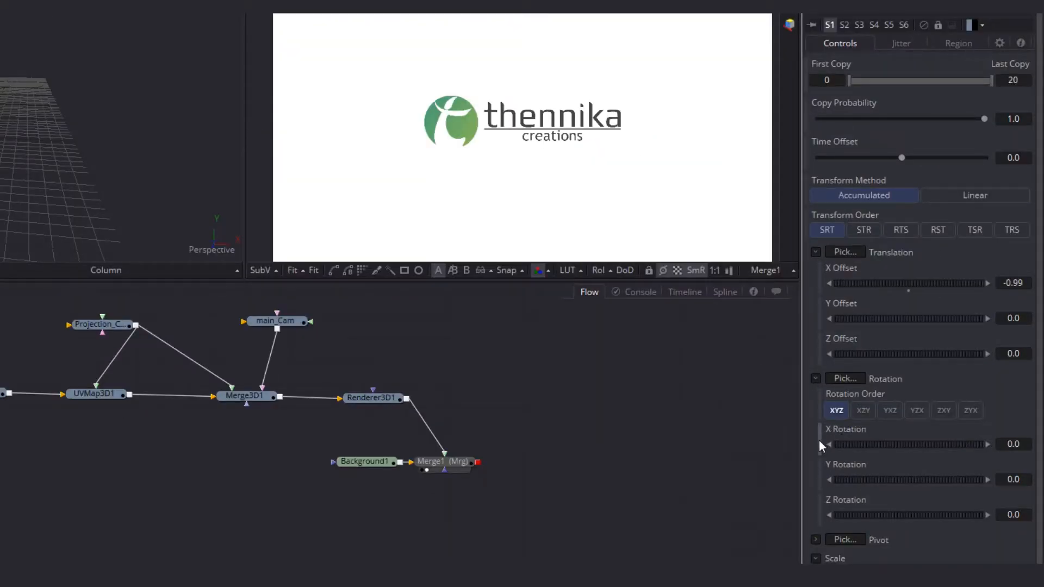
pyautogui.click(819, 440)
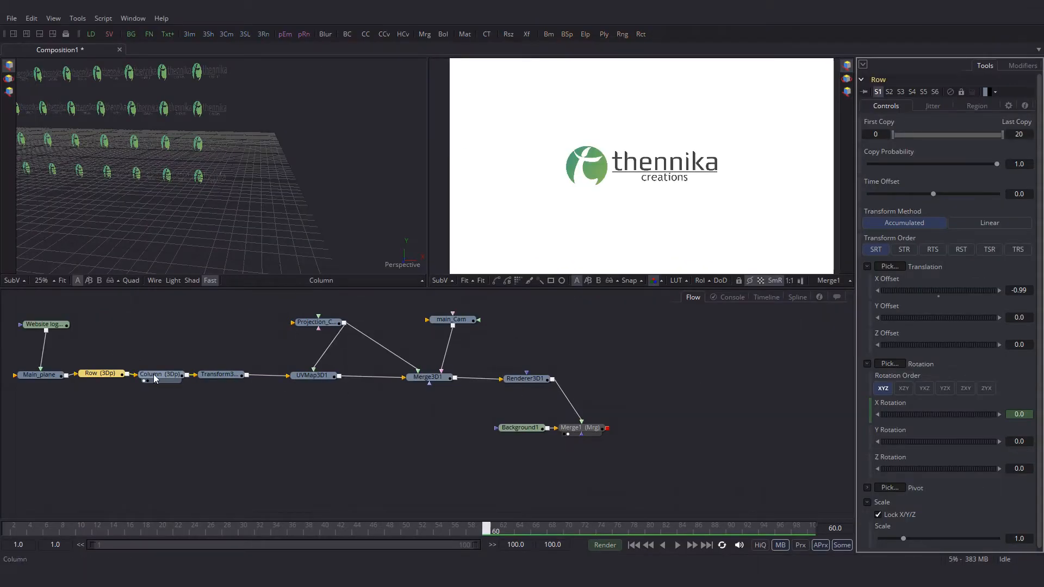
pyautogui.click(169, 373)
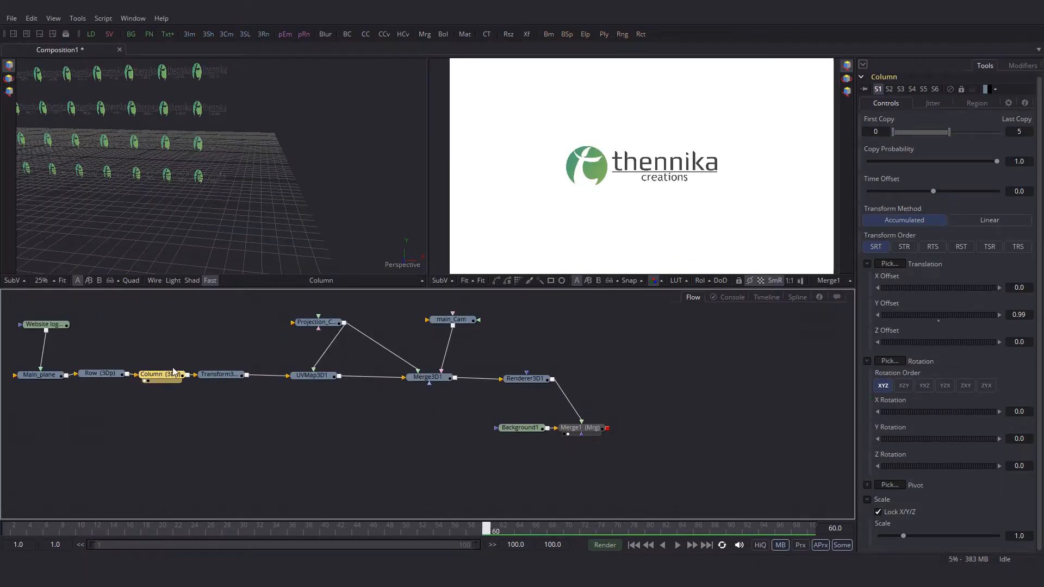
pyautogui.click(870, 405)
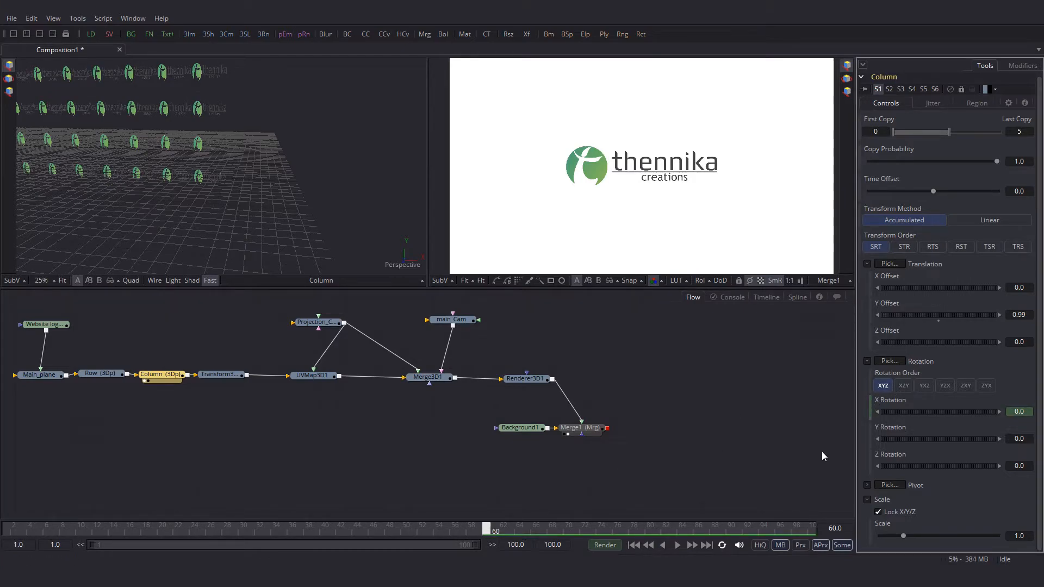
# At frame 1, keyframe the Row node's X Rotation at -135
pyautogui.click(106, 375)
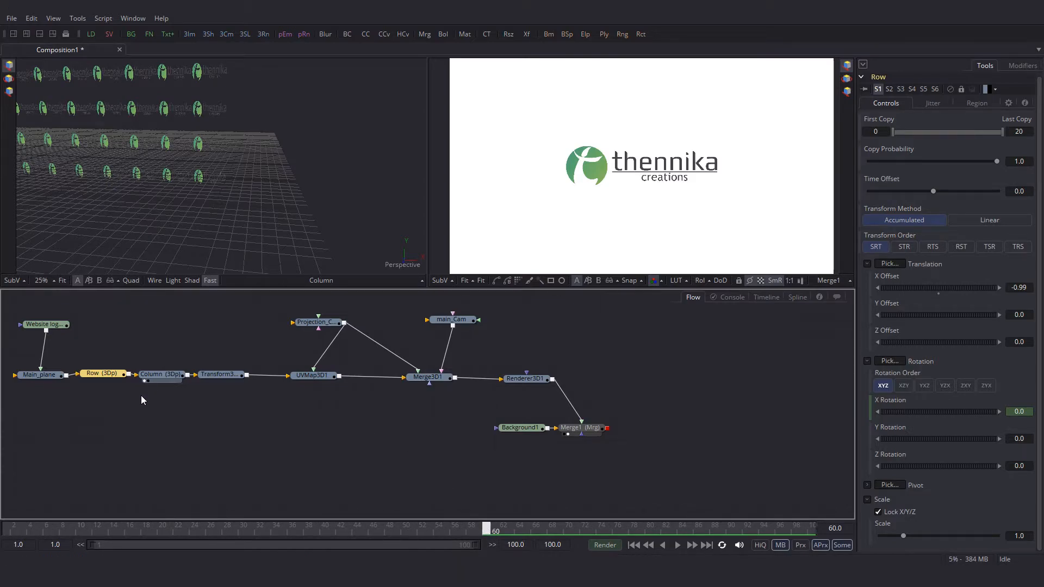
pyautogui.click(6, 528)
pyautogui.click(1019, 412)
pyautogui.write('-135')
pyautogui.press('Tab')
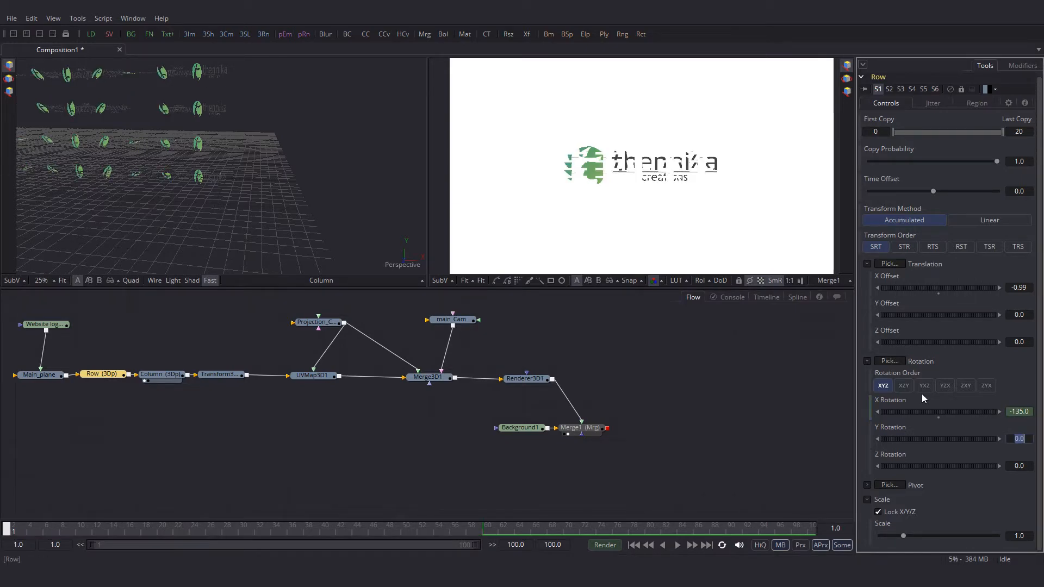
# At frame 1, keyframe the Column node's X Rotation at -135
pyautogui.click(166, 374)
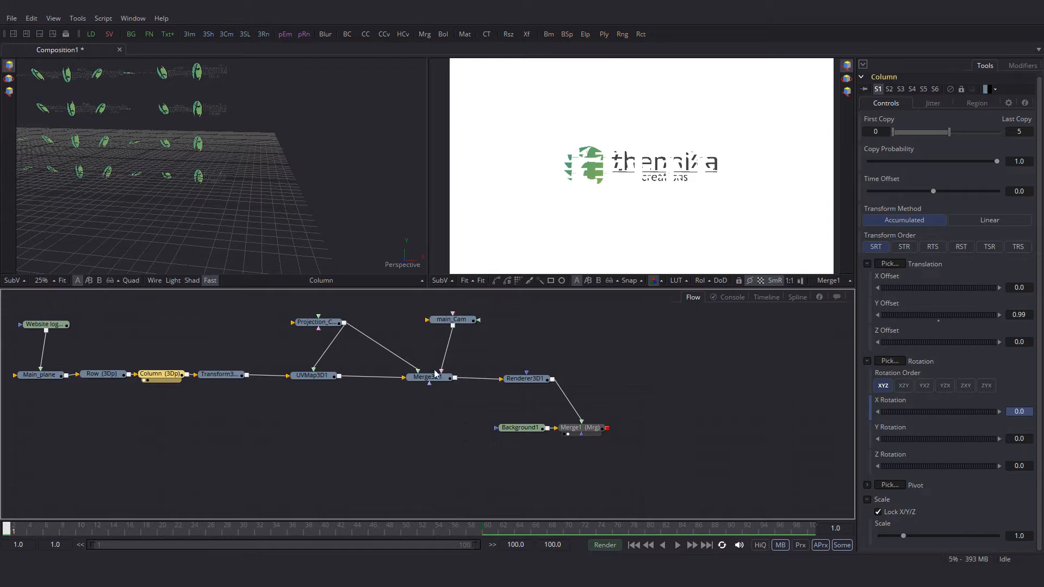
pyautogui.click(1019, 412)
pyautogui.write('-135')
pyautogui.press('Tab')
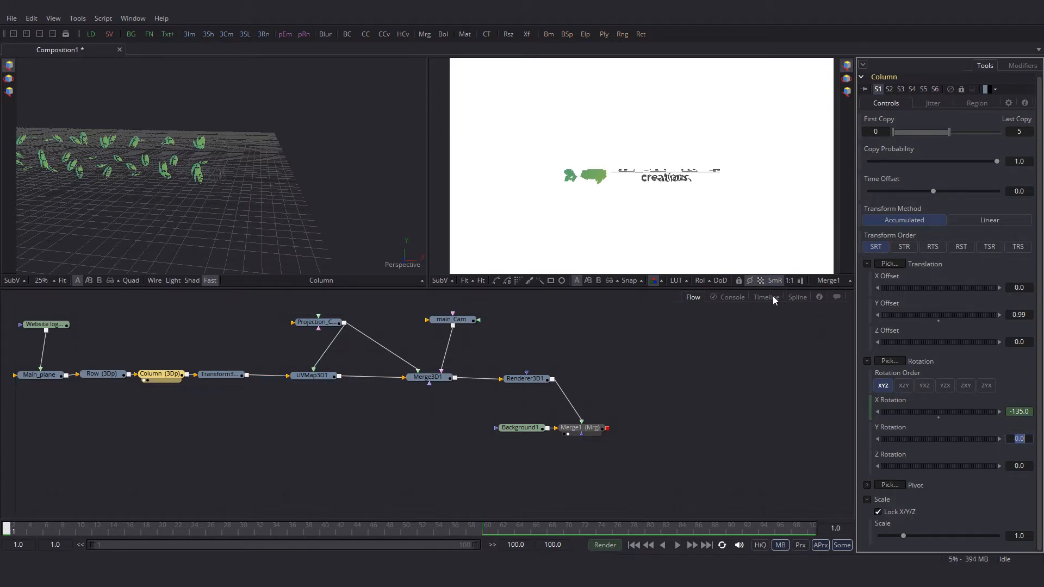
# Display the Row and Column X Rotation curves in the spline editor and smooth all their keyframes
pyautogui.click(796, 298)
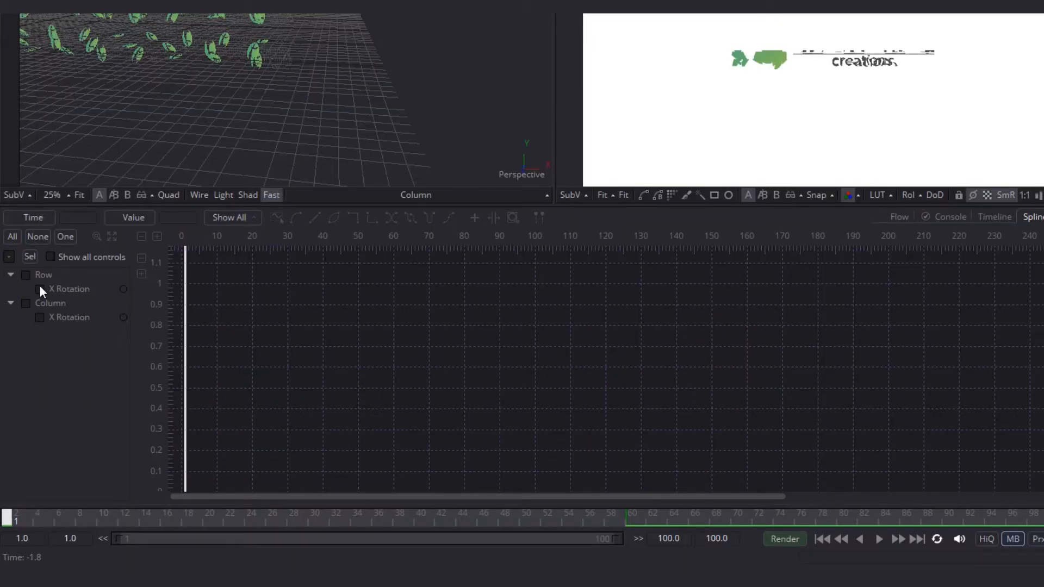
pyautogui.click(24, 275)
pyautogui.click(24, 302)
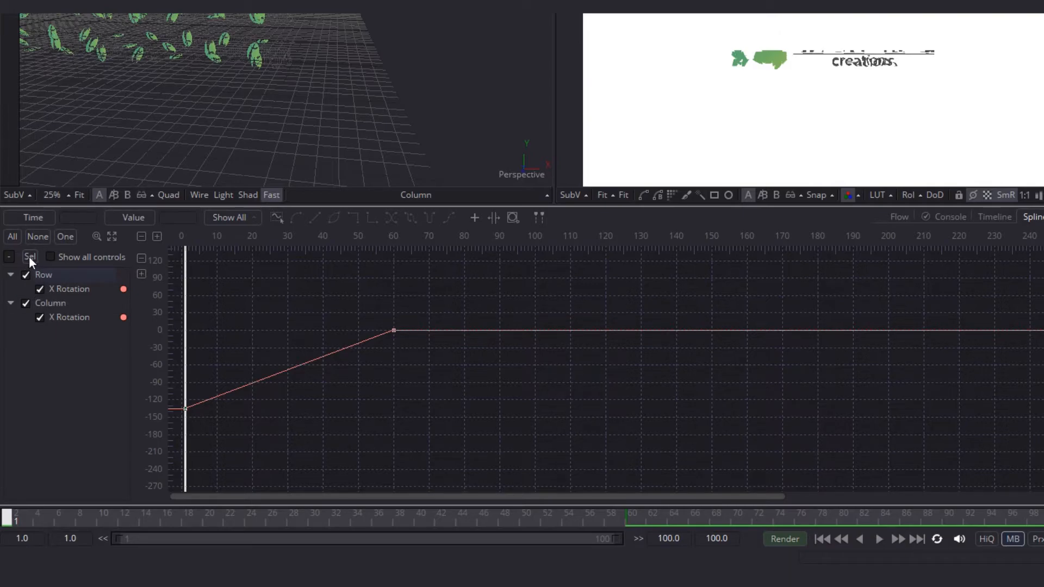
pyautogui.click(29, 258)
pyautogui.click(29, 258)
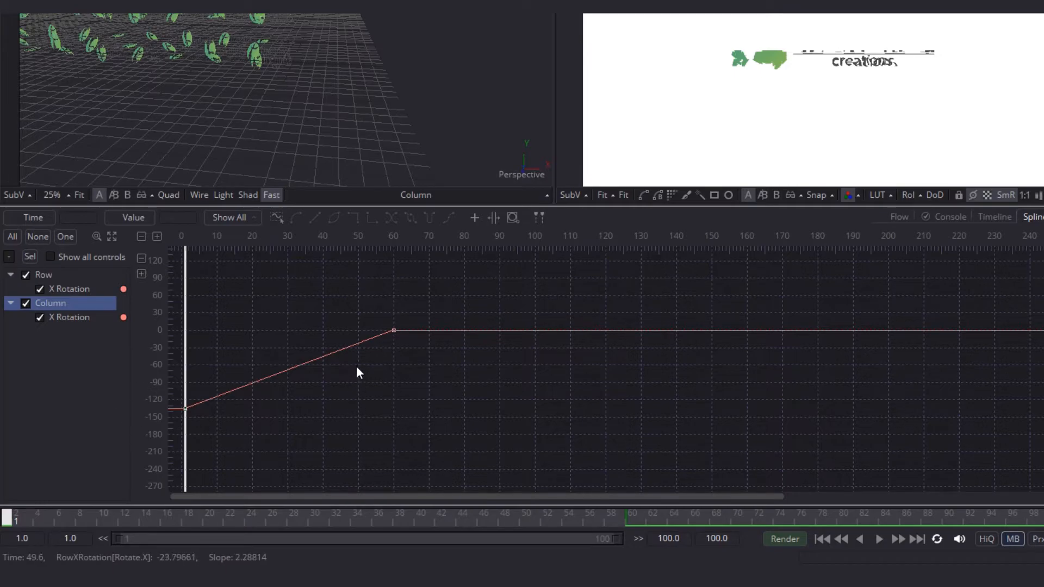
pyautogui.hotkey('ctrl', 'a')
pyautogui.press('s')
pyautogui.moveTo(382, 360); pyautogui.dragTo(513, 374)
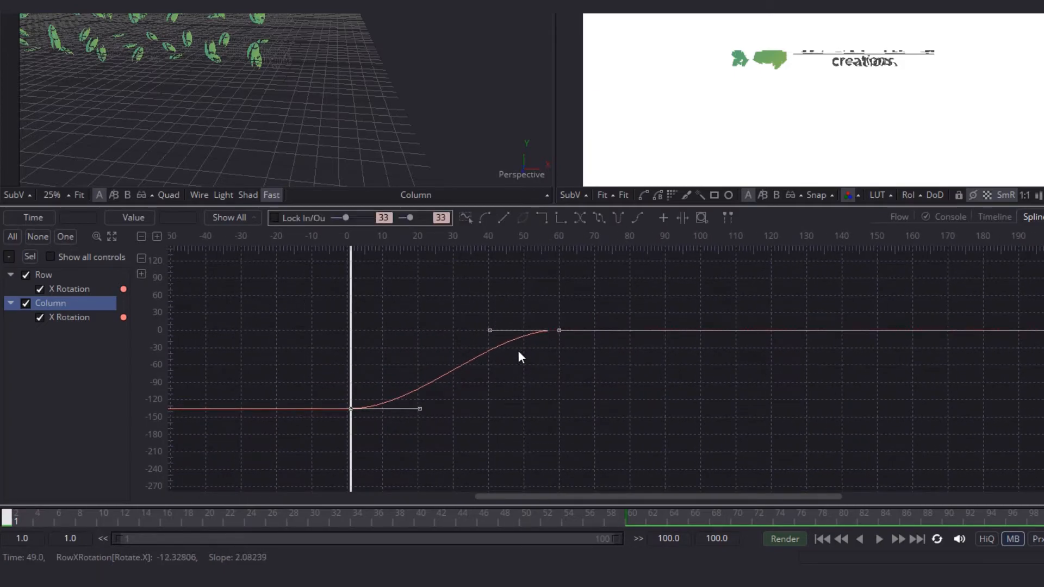
# Set the ease-in of the frame 60 keyframes to 70 and the ease-out of the frame 1 keyframes to 50
pyautogui.moveTo(530, 282); pyautogui.dragTo(609, 363)
pyautogui.doubleClick(383, 219)
pyautogui.write('70')
pyautogui.press('Return')
pyautogui.click(351, 408)
pyautogui.doubleClick(440, 218)
pyautogui.write('50')
pyautogui.press('Return')
# Return to the node flow and play back the composition to check the logo's flipping animation
pyautogui.click(895, 216)
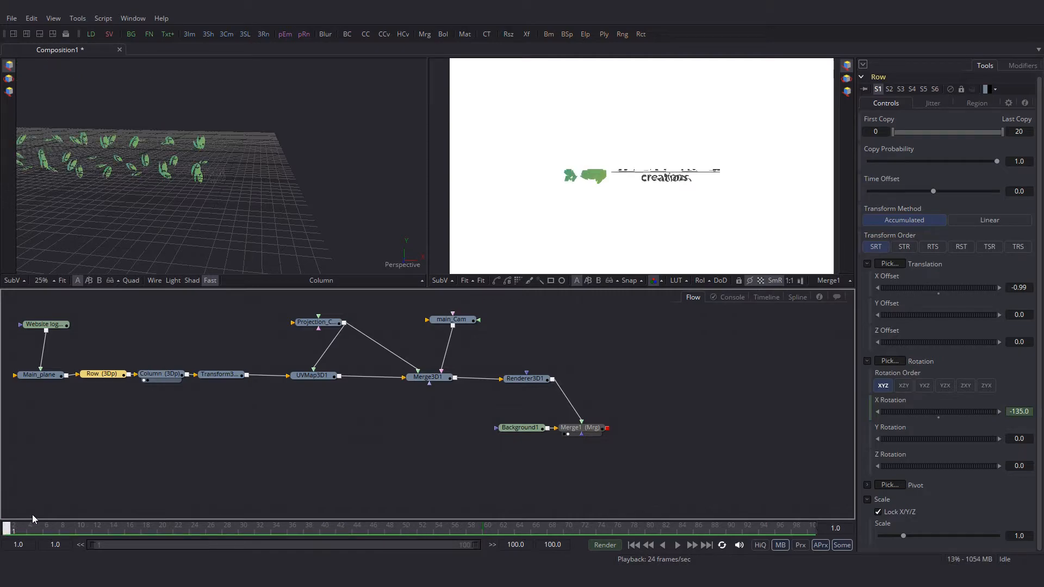
pyautogui.click(677, 545)
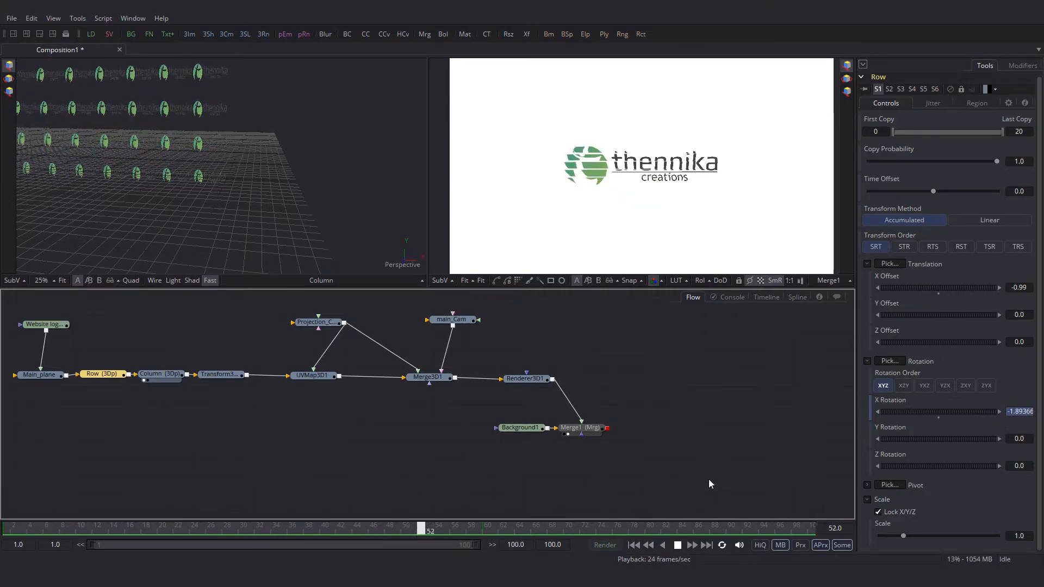
pyautogui.click(677, 545)
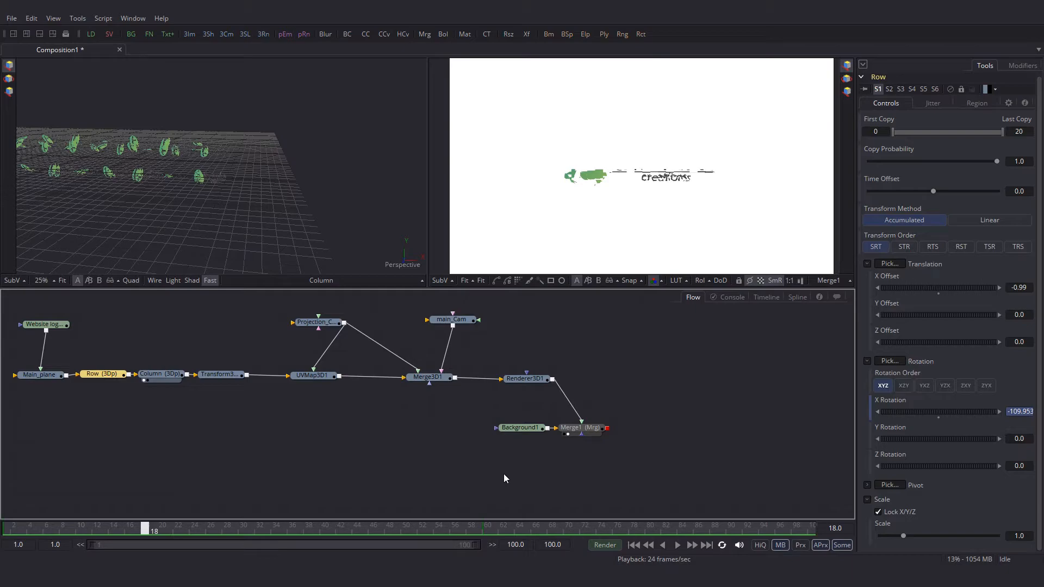
# Try a Y Pivot of 1 on the Column node's duplicates
pyautogui.click(168, 374)
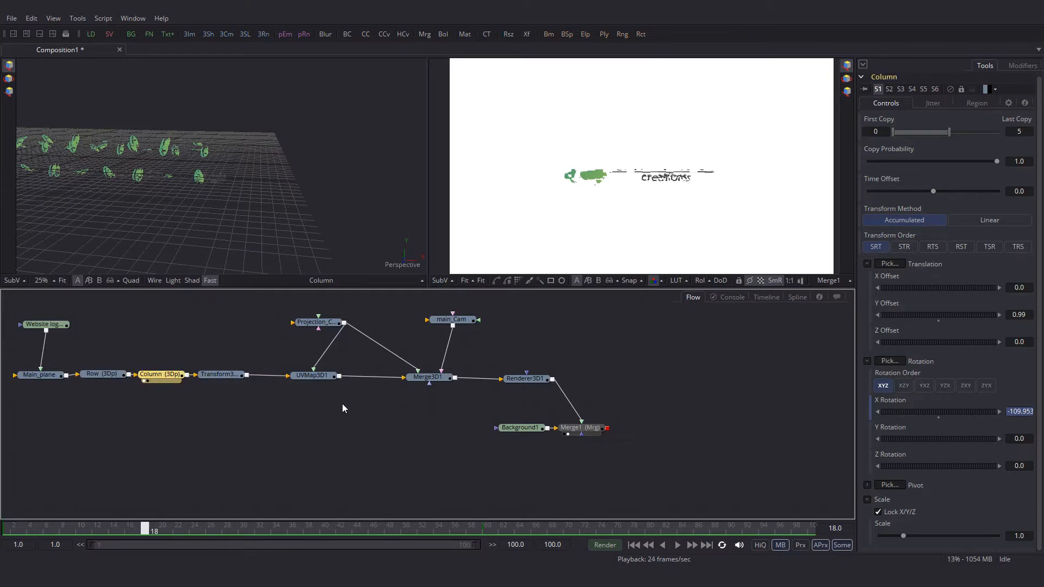
pyautogui.click(867, 485)
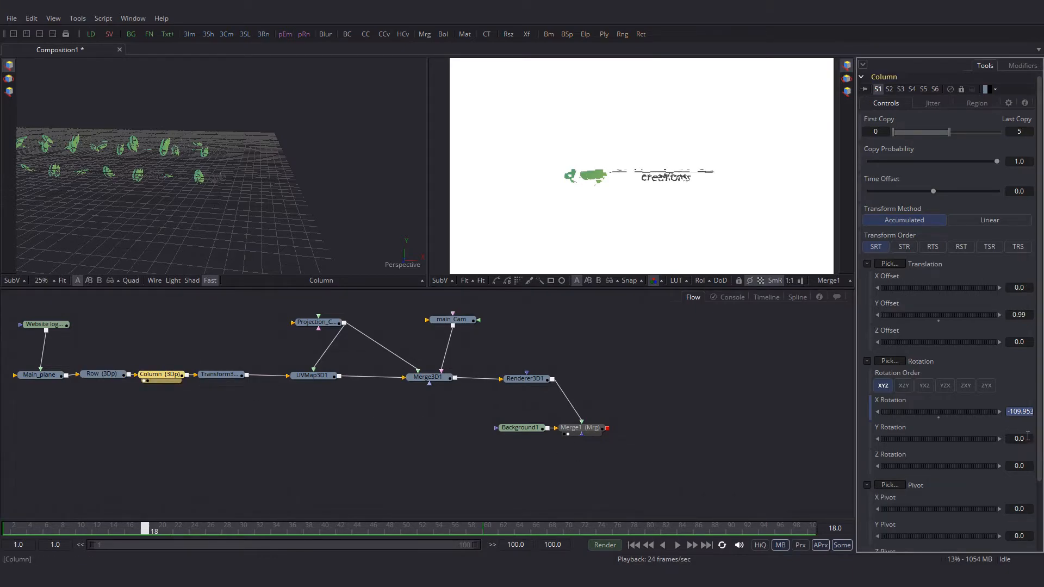
pyautogui.scroll(-2, 1018, 484)
pyautogui.click(1018, 458)
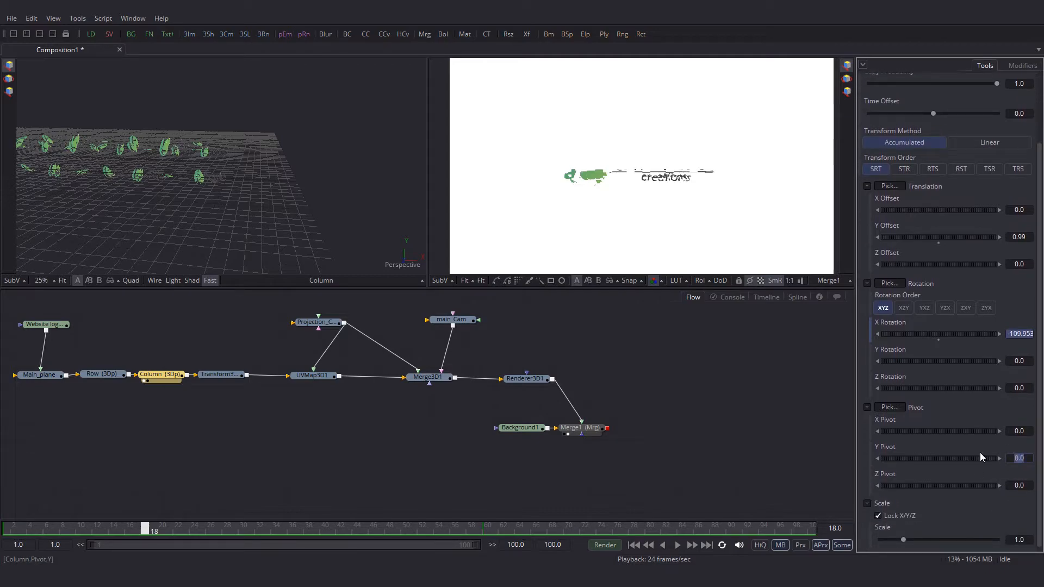
pyautogui.write('1')
pyautogui.press('Tab')
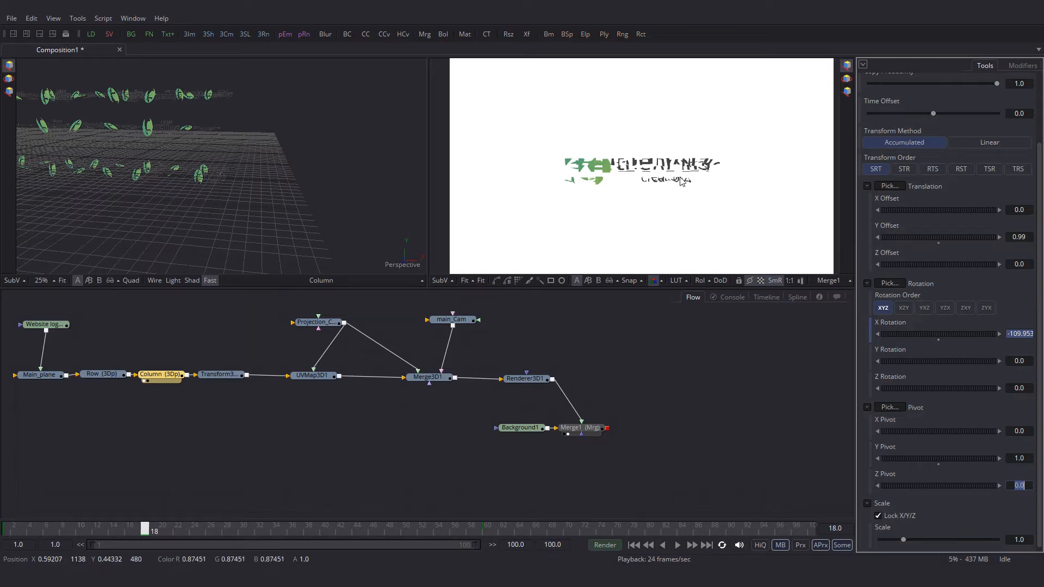
pyautogui.click(648, 174)
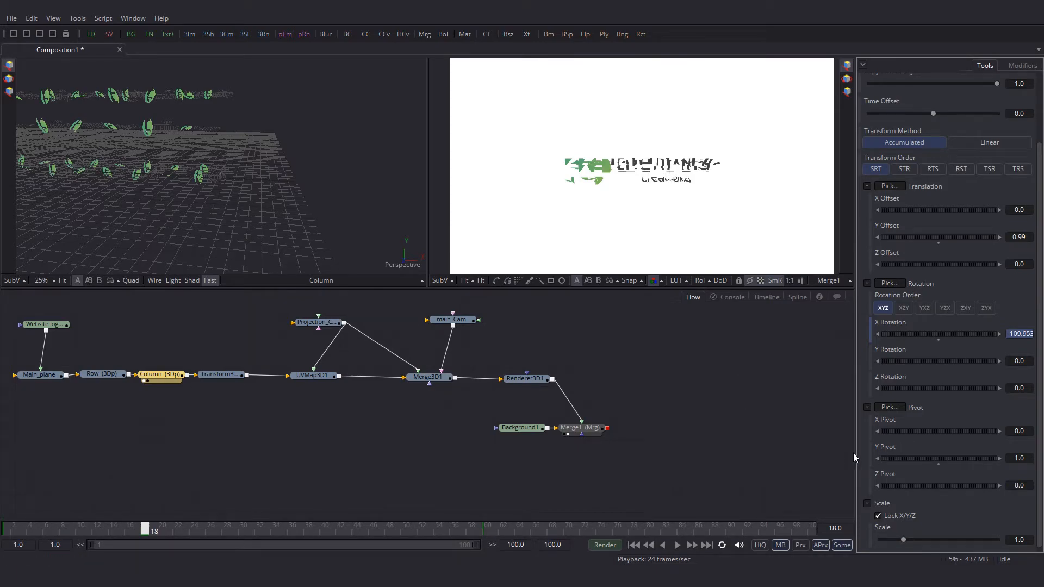
# Restore the Column node's Y Pivot to 0
pyautogui.click(1005, 457)
pyautogui.write('0')
pyautogui.press('Tab')
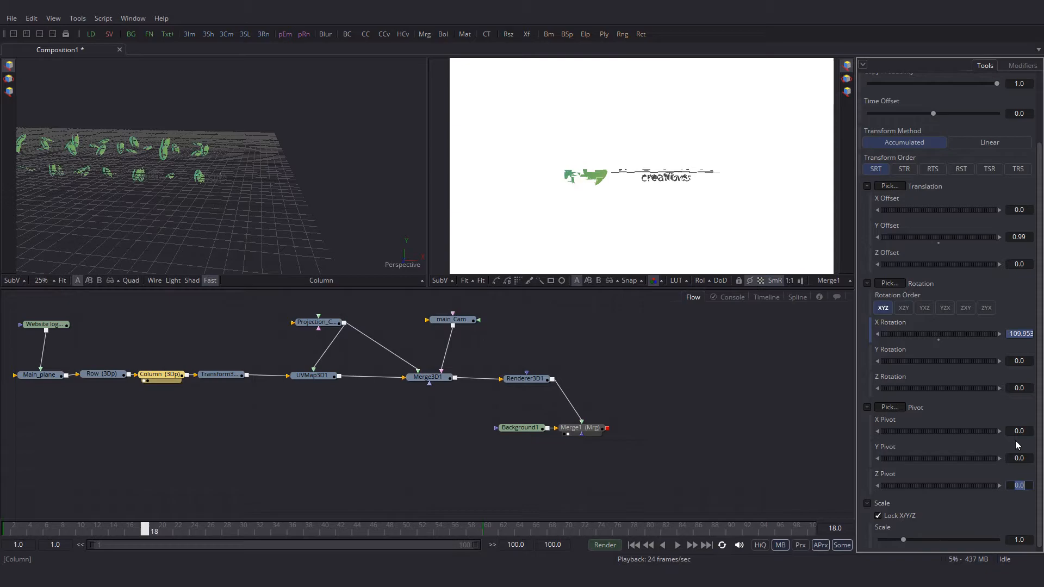
# Link main_Cam's Z Pivot to the negative of its Z Offset with the expression -Transform3DOp.Translate.Z
pyautogui.click(462, 320)
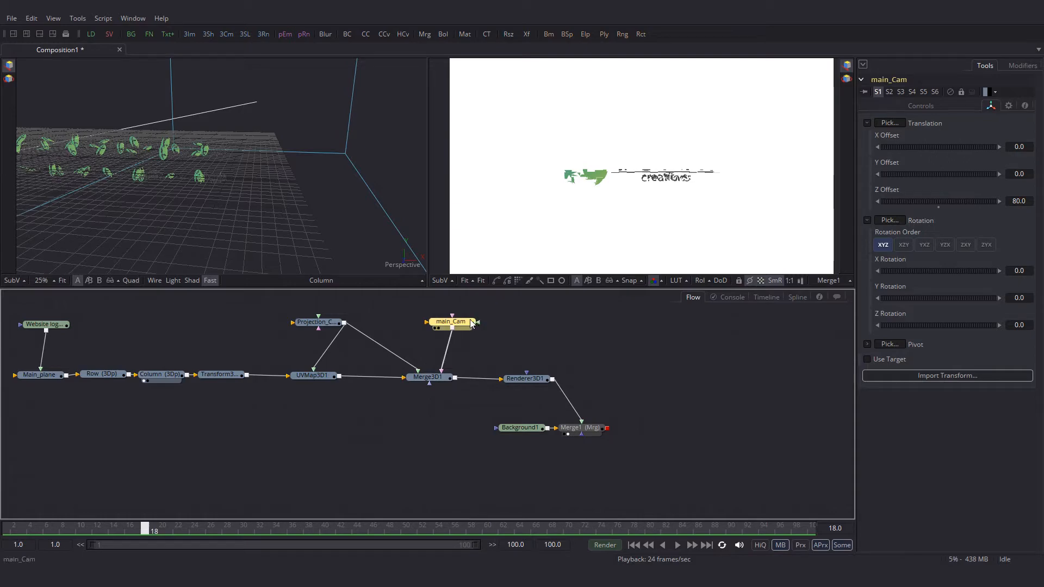
pyautogui.click(867, 345)
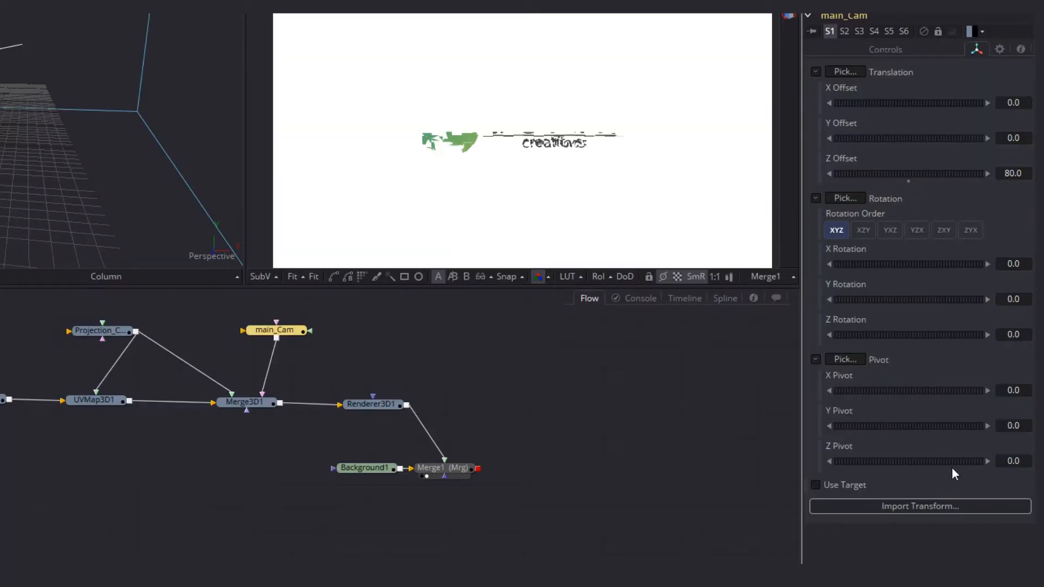
pyautogui.rightClick(956, 457)
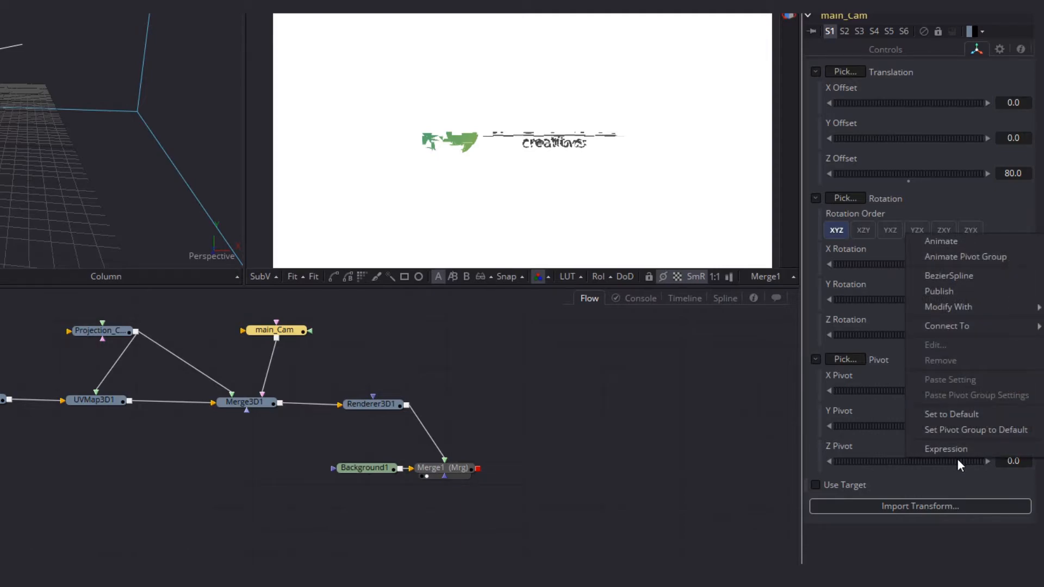
pyautogui.click(946, 448)
pyautogui.moveTo(874, 480); pyautogui.dragTo(928, 174)
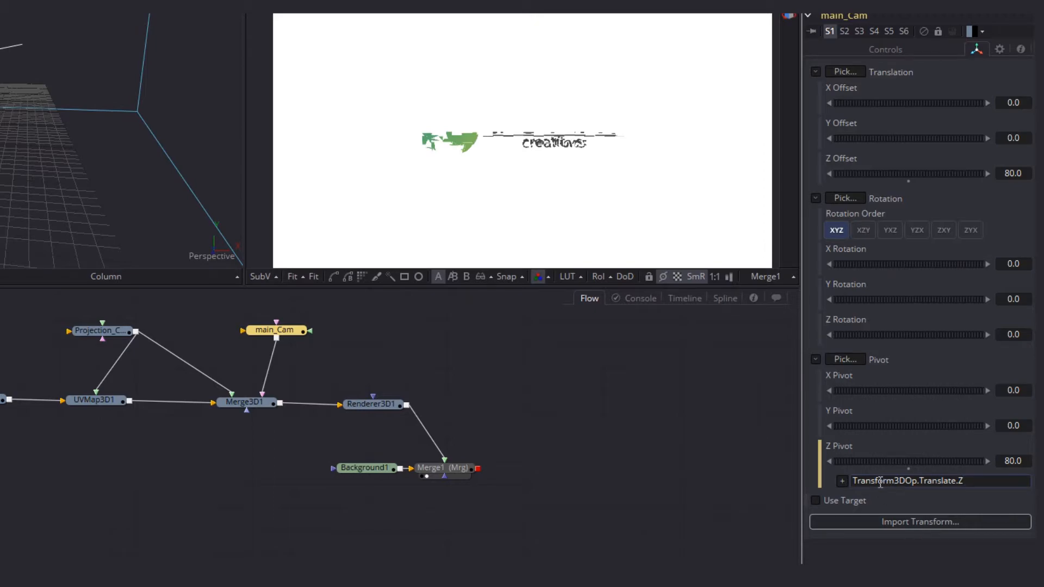
pyautogui.tripleClick(854, 481)
pyautogui.click(854, 481)
pyautogui.write('-')
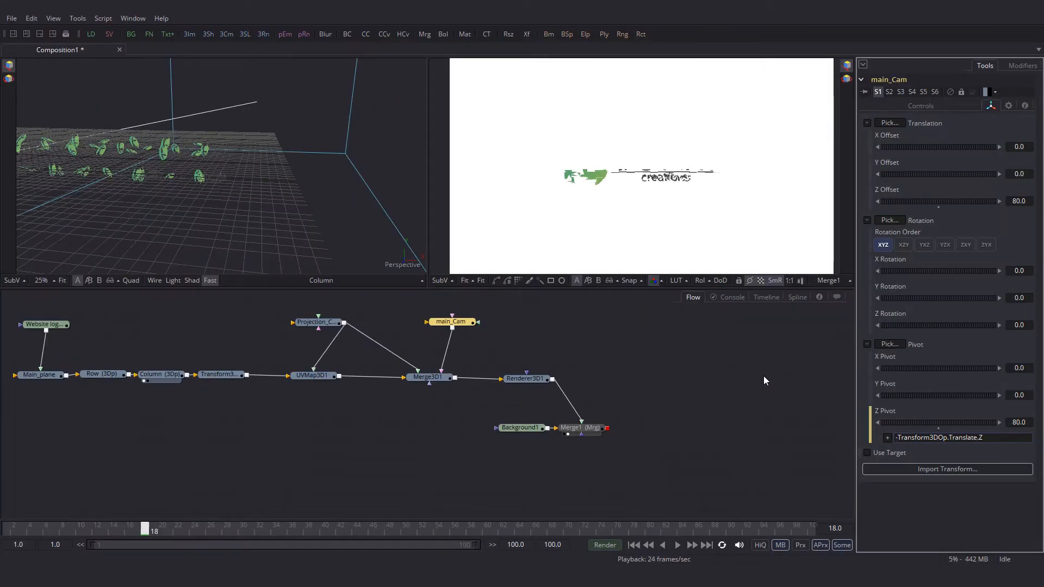
# At frame 1, keyframe main_Cam's Y Rotation at -90 and its Z Offset at 20
pyautogui.click(7, 530)
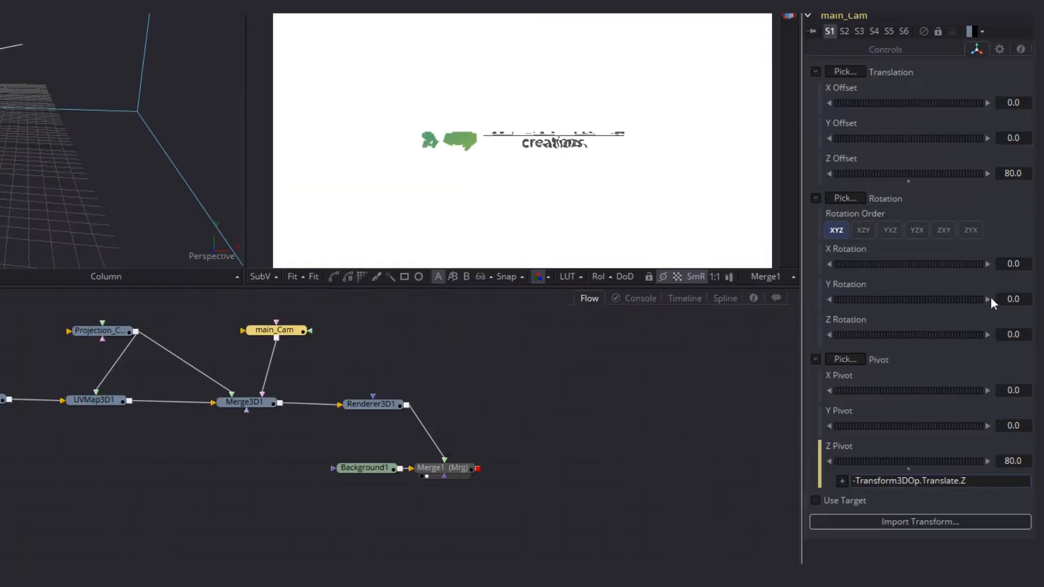
pyautogui.click(1013, 299)
pyautogui.write('-90')
pyautogui.press('Tab')
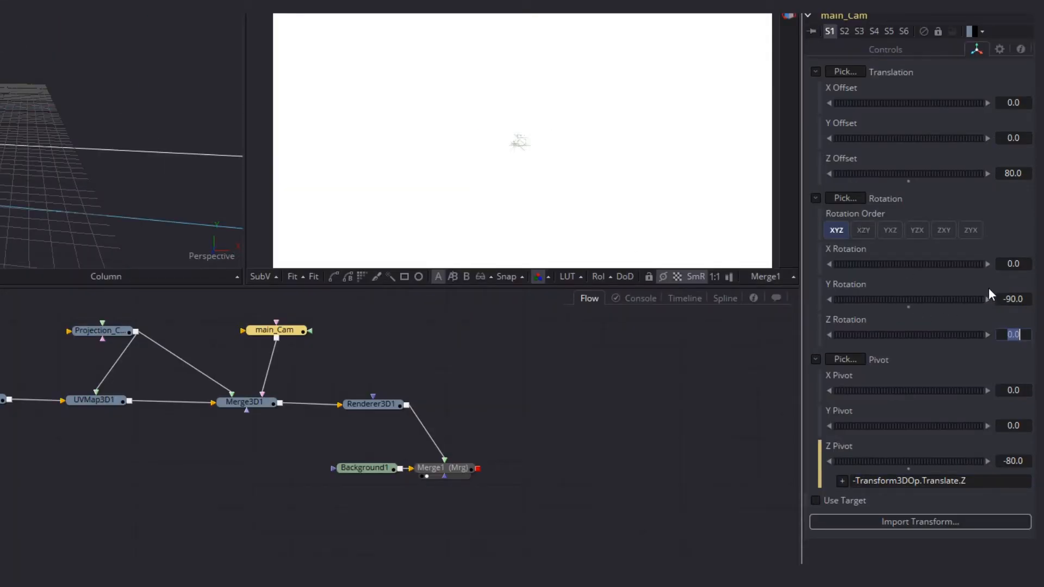
pyautogui.click(821, 292)
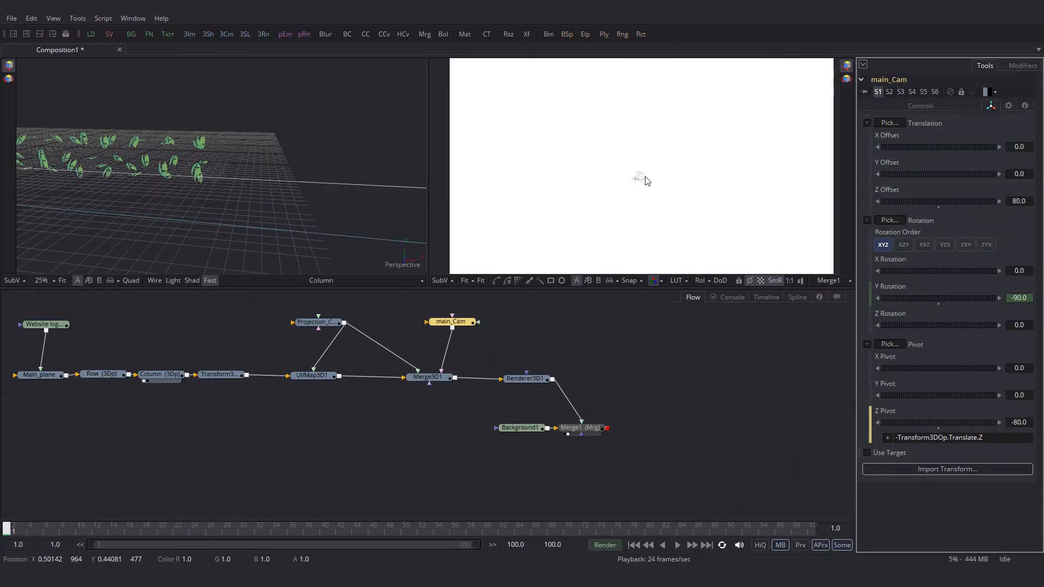
pyautogui.moveTo(1022, 200); pyautogui.dragTo(1002, 197)
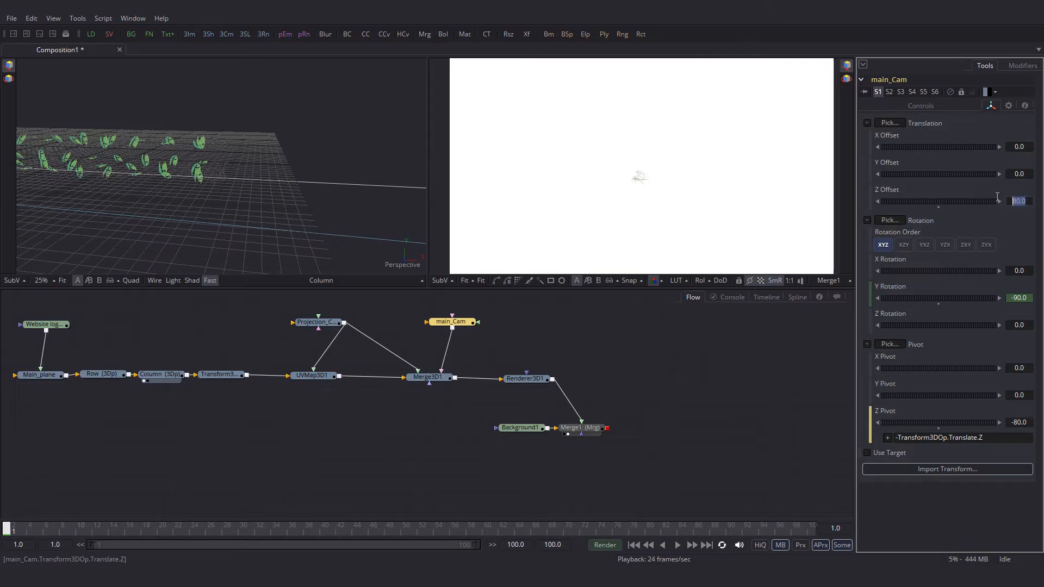
pyautogui.write('20')
pyautogui.click(870, 199)
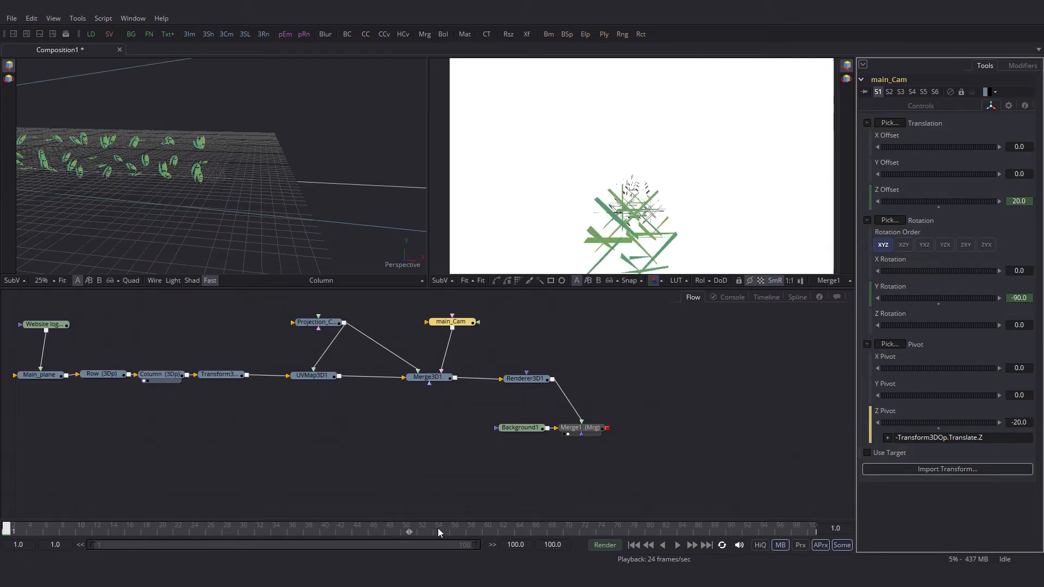
# Keyframe main_Cam's Y Rotation at 0 on frame 60 and its Z Offset at 80 on frame 70
pyautogui.click(486, 530)
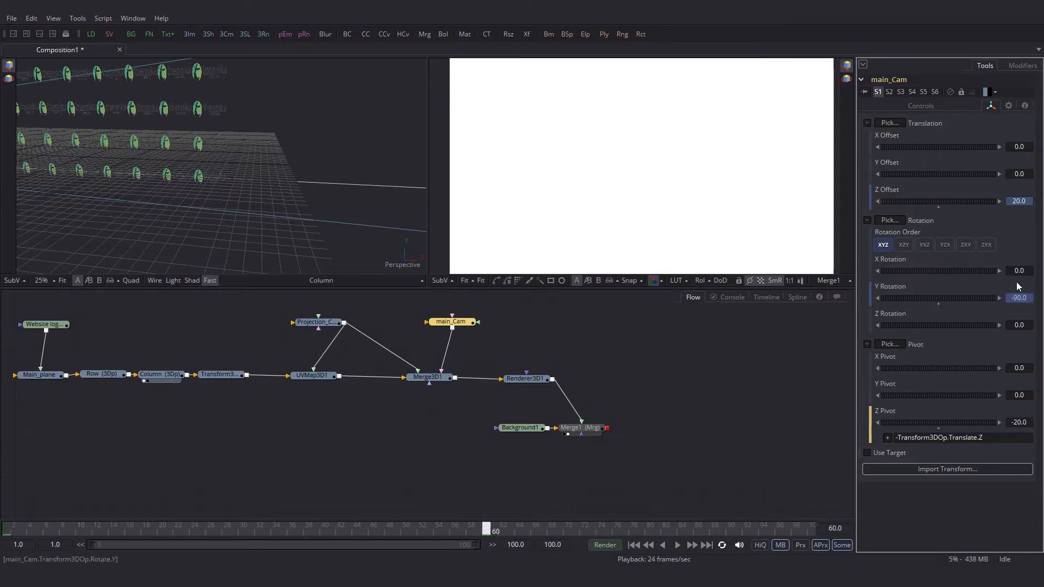
pyautogui.write('0')
pyautogui.press('Tab')
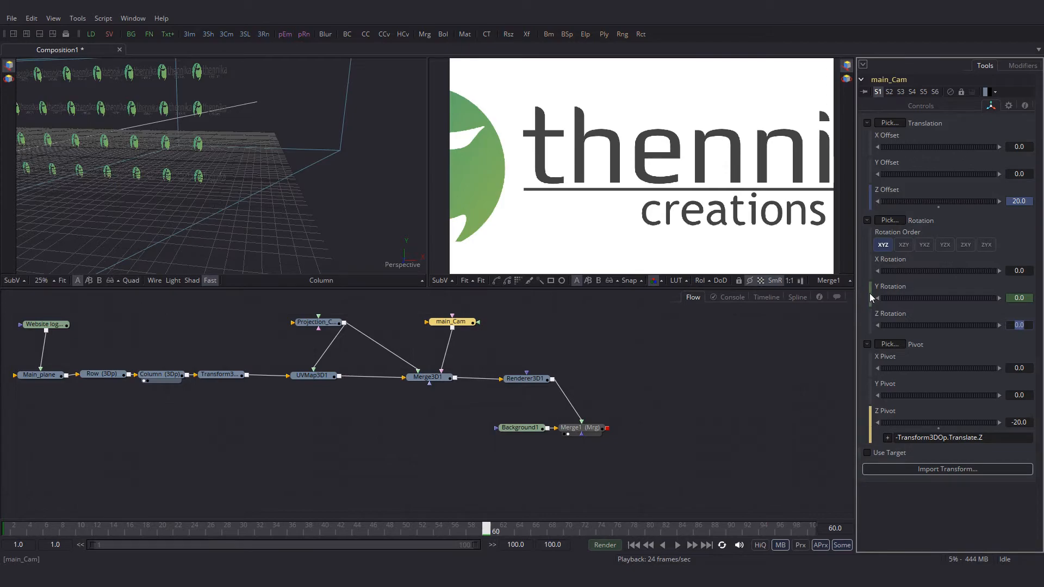
pyautogui.click(566, 530)
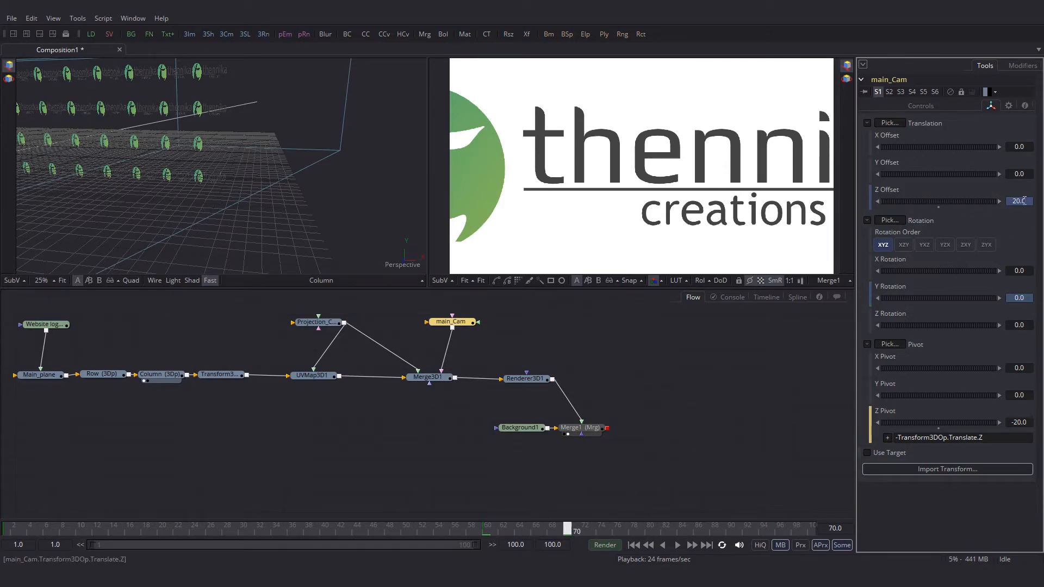
pyautogui.write('0')
pyautogui.press('Tab')
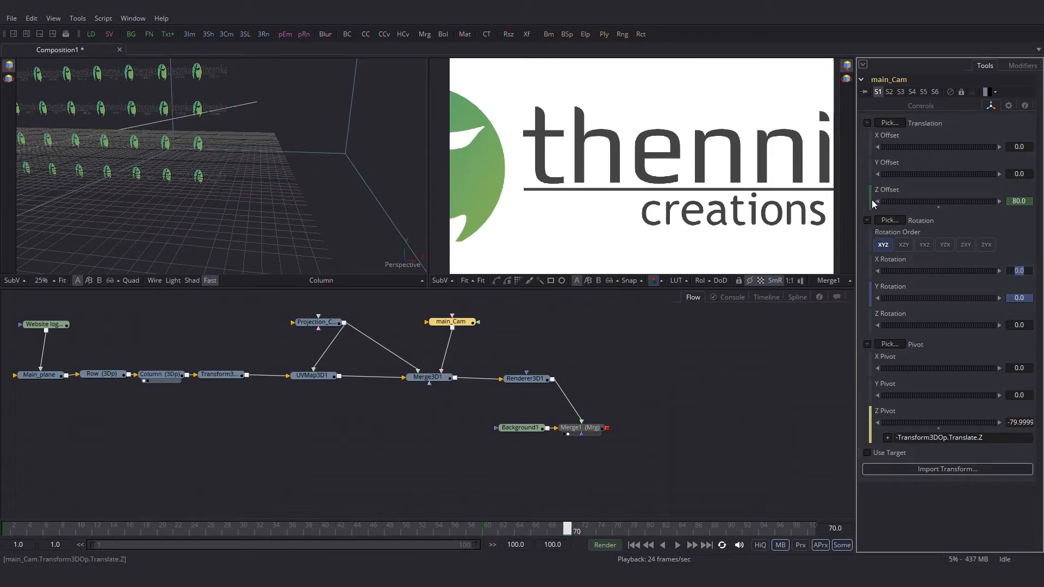
pyautogui.click(481, 280)
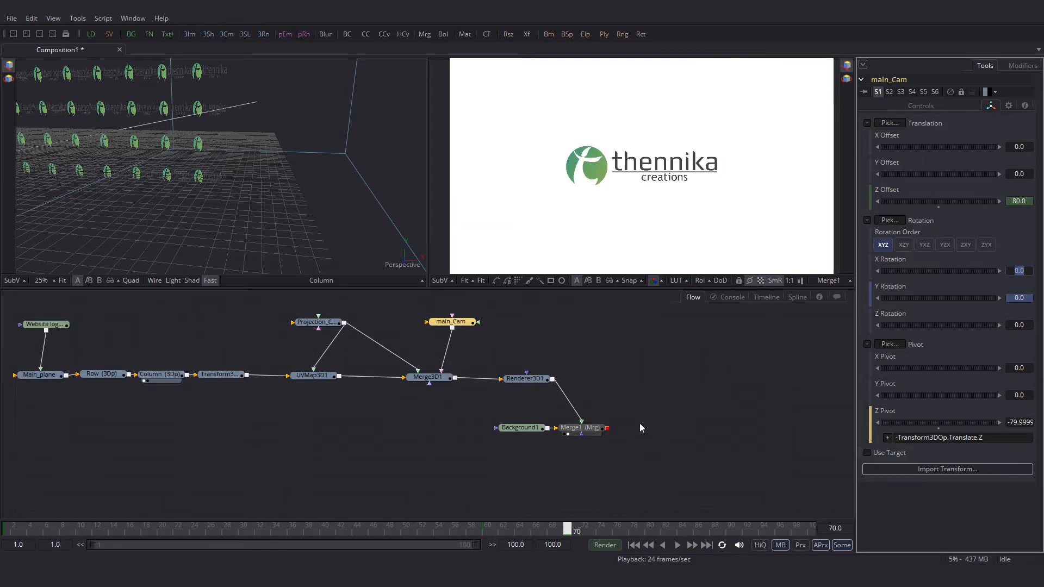
# Show only main_Cam's curves in the spline editor and smooth all of its keyframes
pyautogui.click(797, 296)
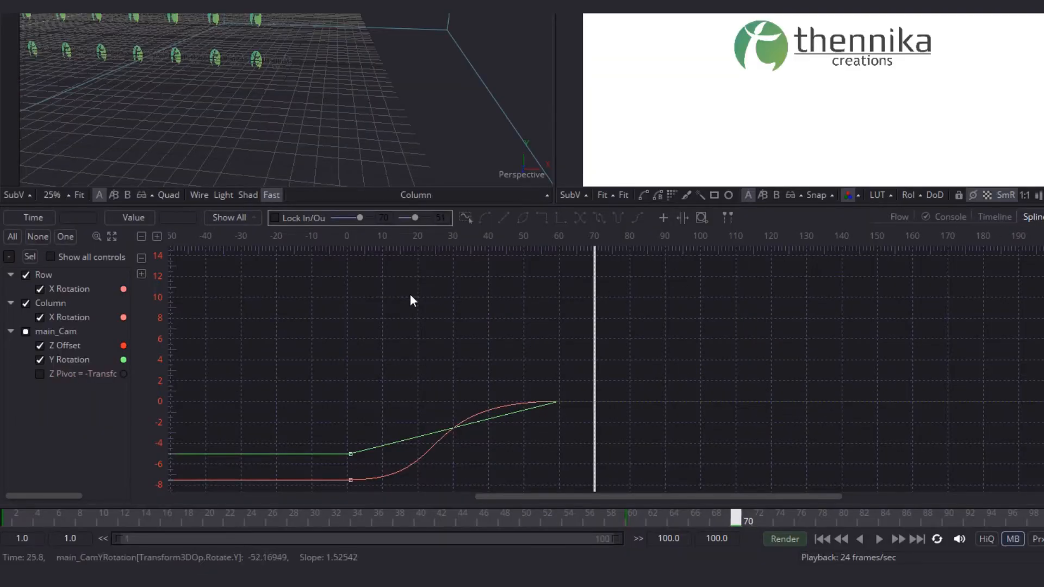
pyautogui.click(31, 258)
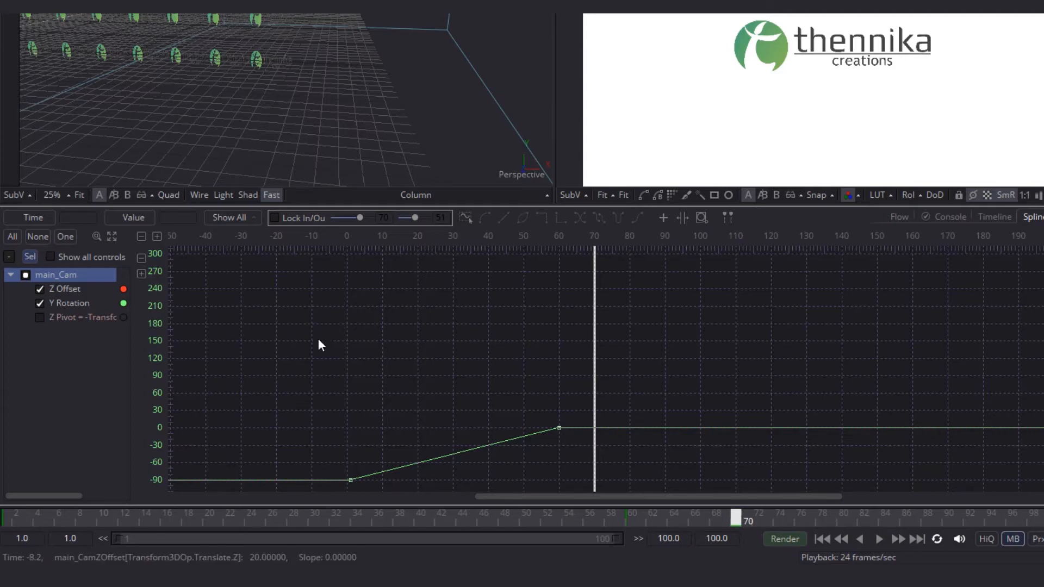
pyautogui.hotkey('ctrl', 'a')
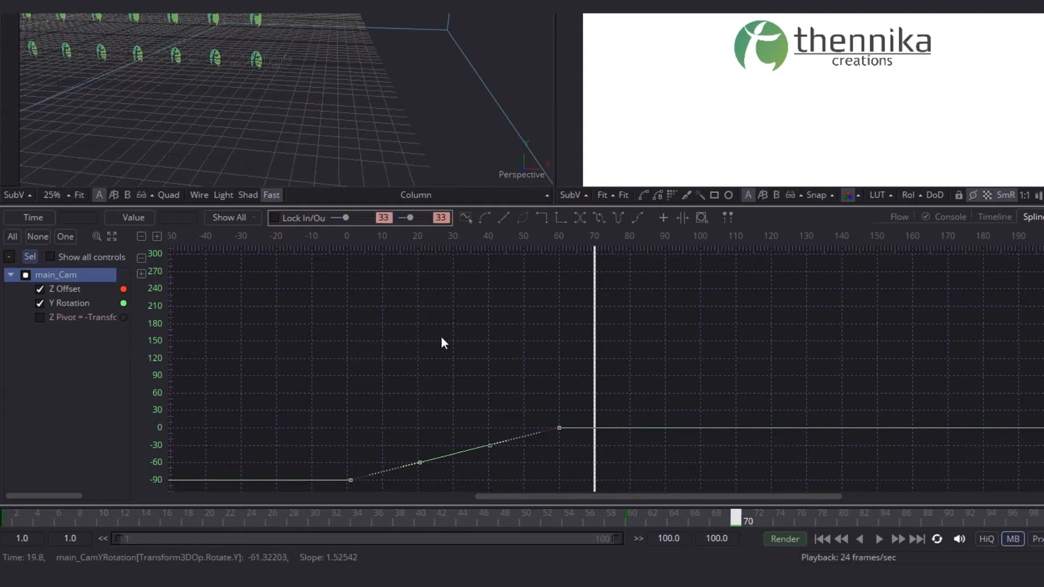
pyautogui.hotkey('shift', 's')
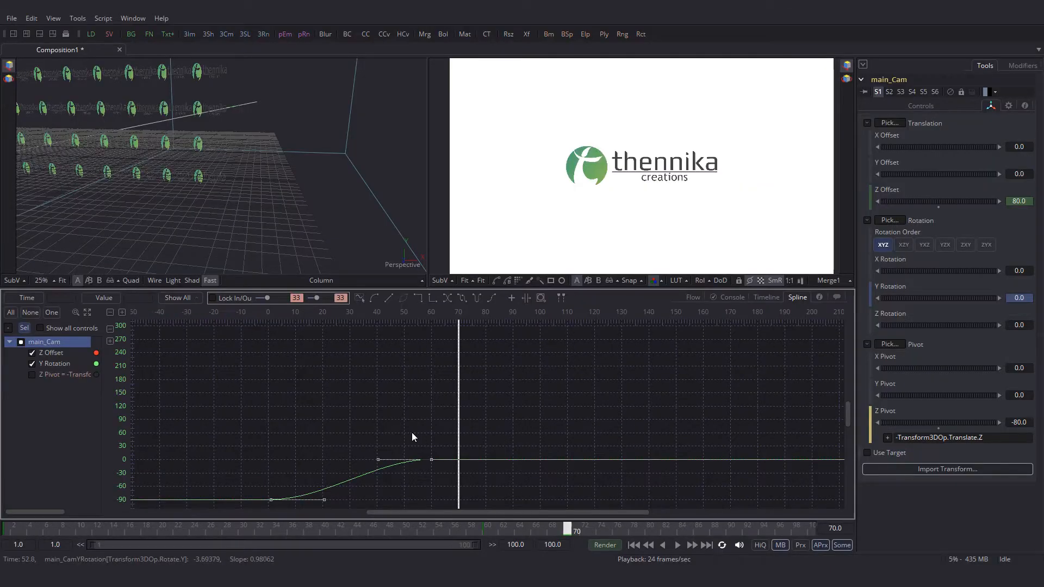
# Set the ease-in of main_Cam's frame 70 keyframe to 70 and the ease-out of its frame 1 keyframes to 50
pyautogui.hotkey('ctrl', 'f')
pyautogui.moveTo(800, 494); pyautogui.dragTo(751, 328)
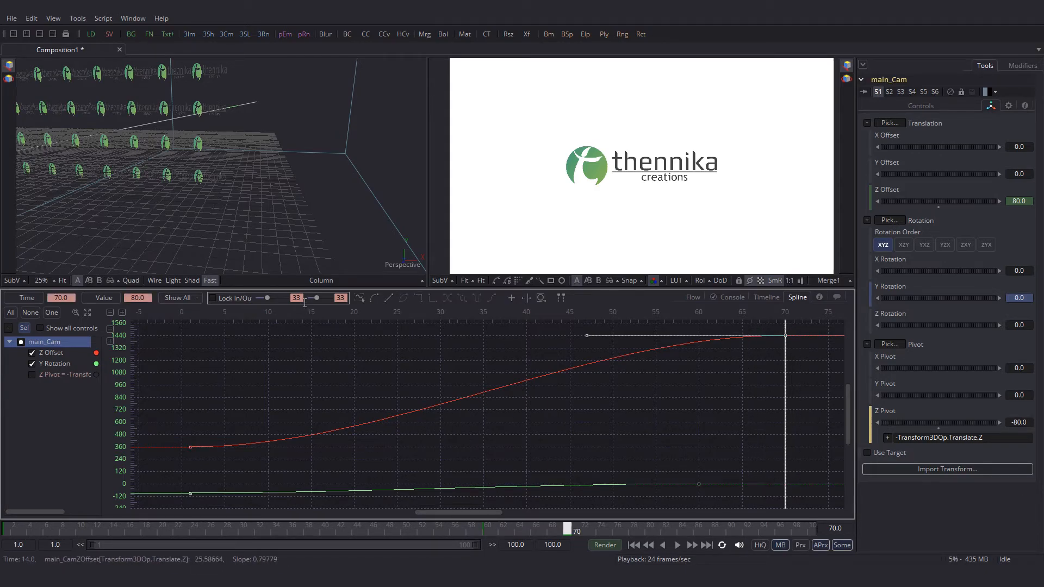
pyautogui.write('70')
pyautogui.press('Return')
pyautogui.moveTo(161, 408); pyautogui.dragTo(234, 508)
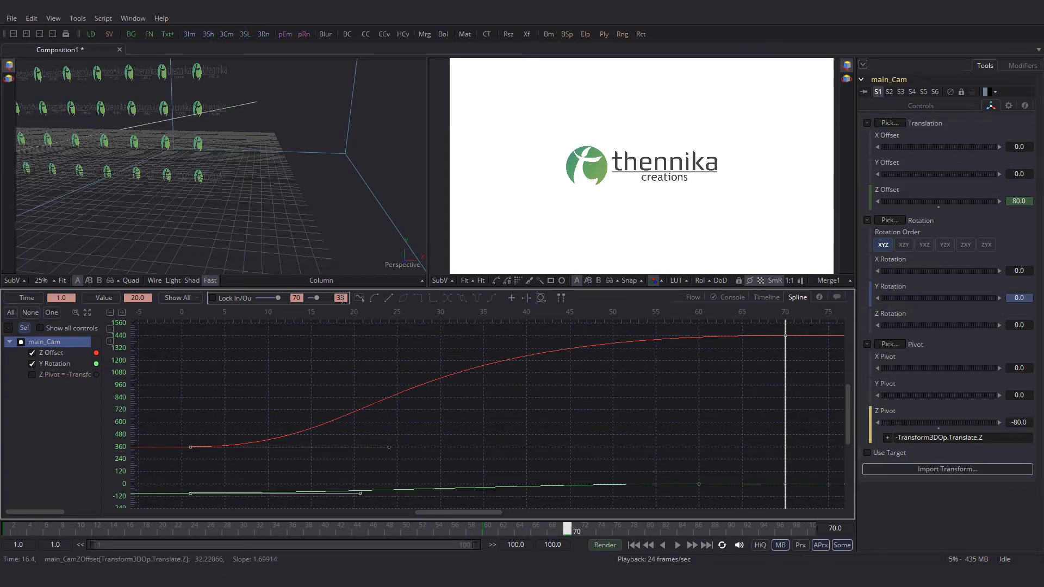
pyautogui.write('50')
pyautogui.press('Return')
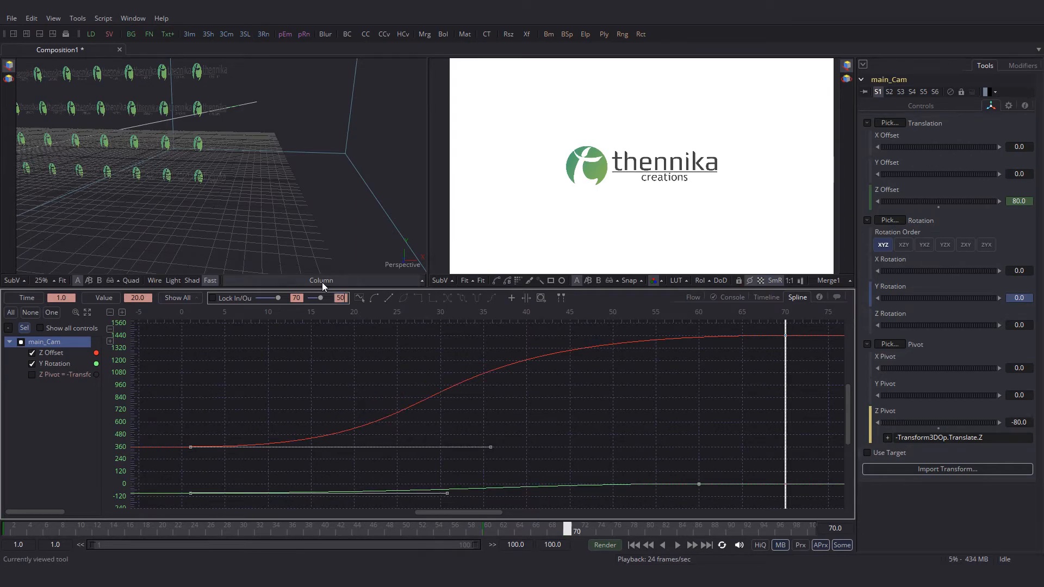
# Return to the node flow and play back the camera animation from frame 1
pyautogui.click(693, 297)
pyautogui.click(11, 530)
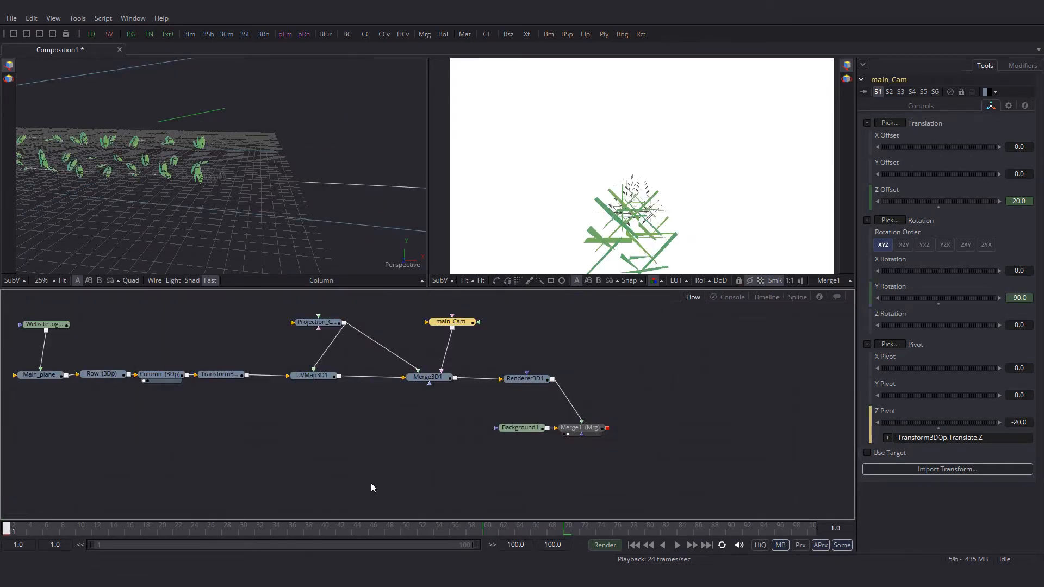
pyautogui.click(676, 545)
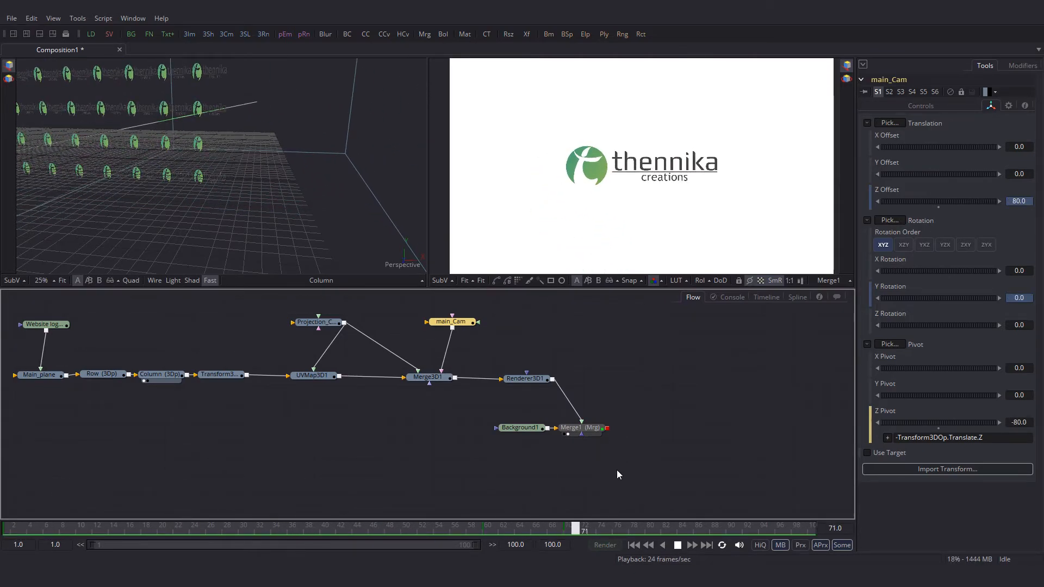
pyautogui.click(676, 547)
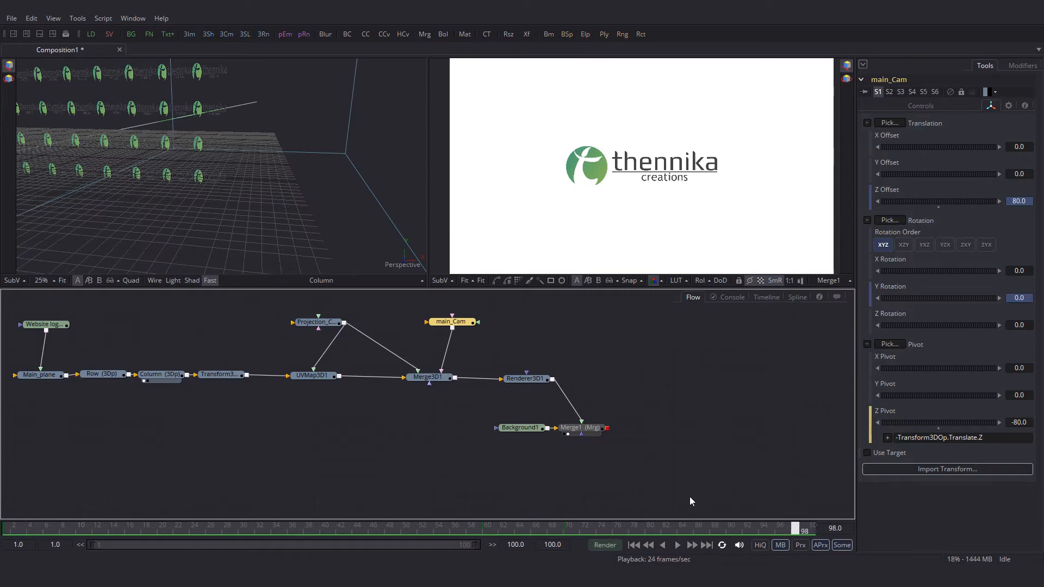
# Keyframe Main_plane's Y Rotation at 0 on frame 60
pyautogui.click(58, 378)
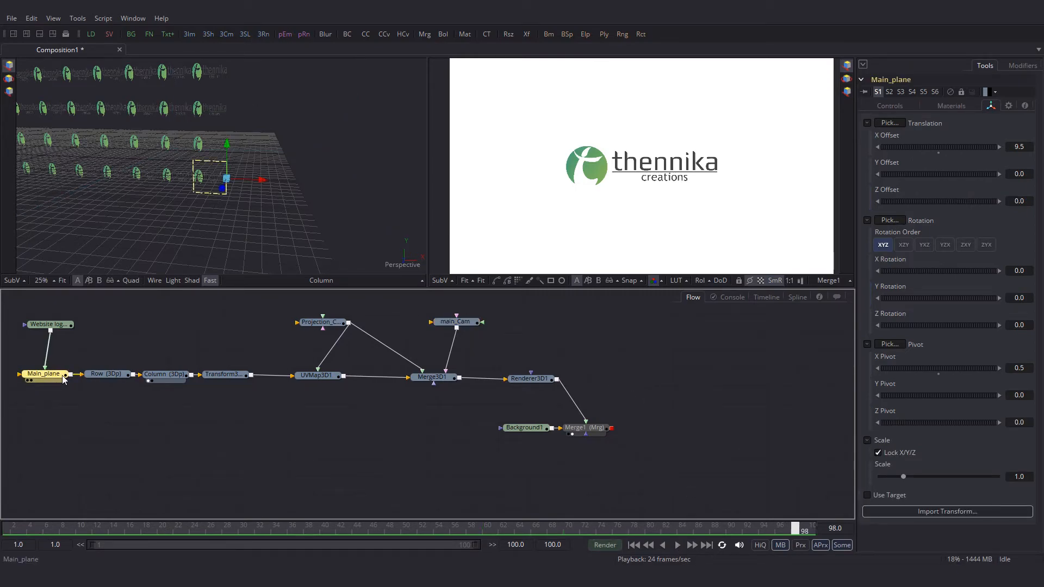
pyautogui.click(487, 528)
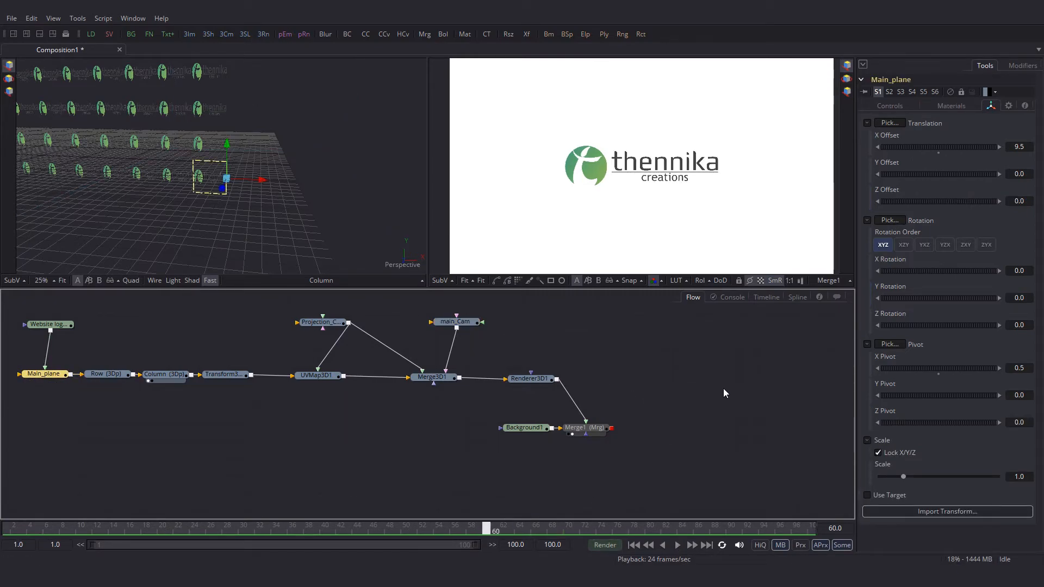
pyautogui.click(871, 292)
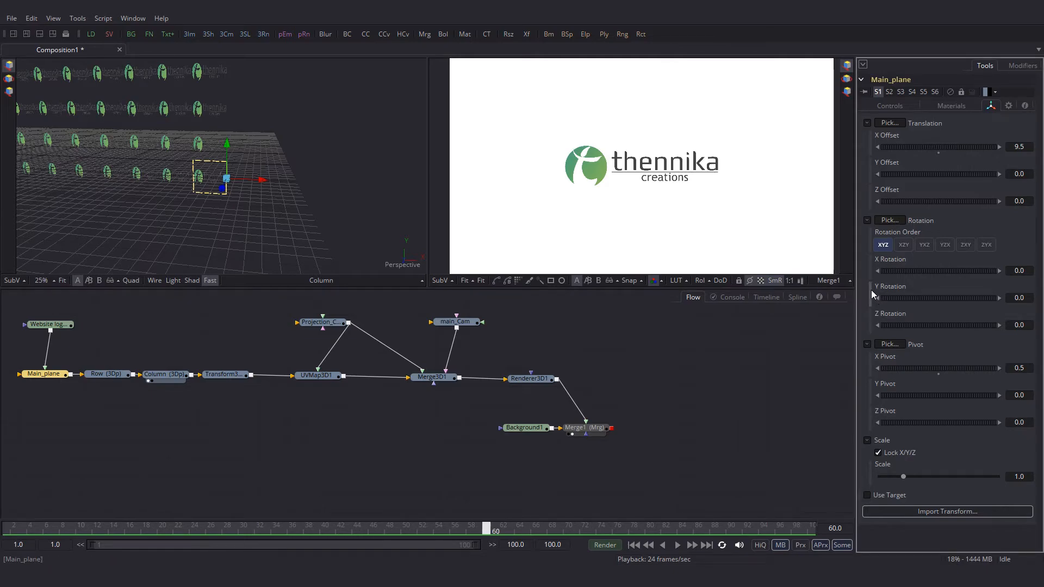
# Set Main_plane's Y Rotation to 60 at frame 1 and play back the composition
pyautogui.click(7, 529)
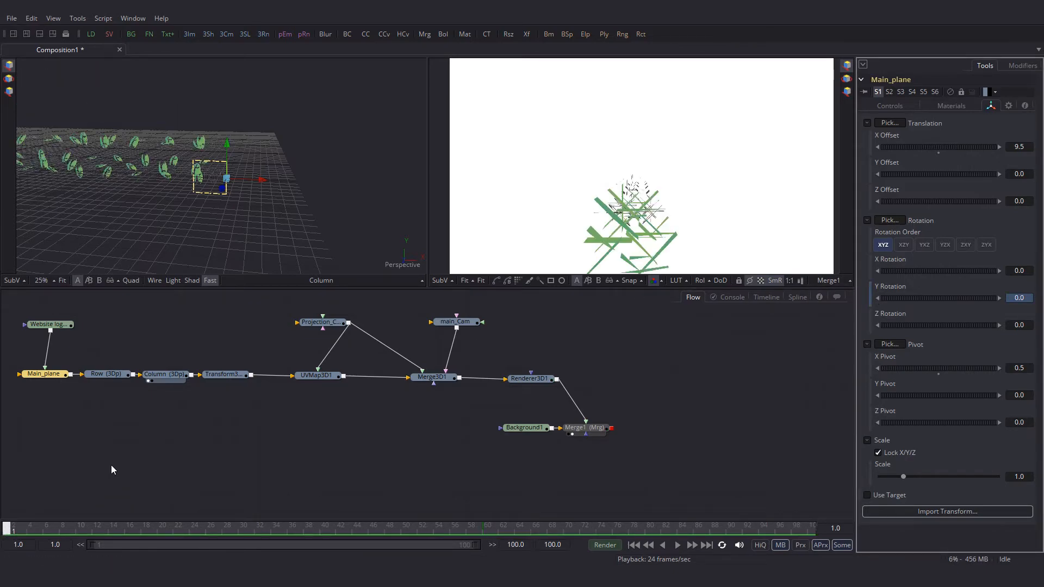
pyautogui.moveTo(879, 306); pyautogui.dragTo(930, 299)
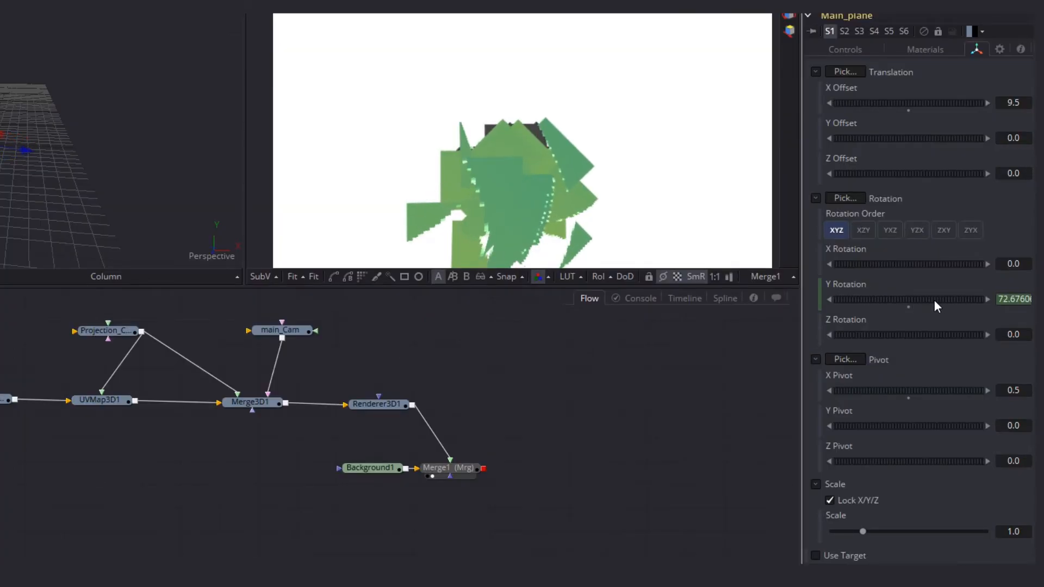
pyautogui.click(1005, 300)
pyautogui.write('60')
pyautogui.press('Tab')
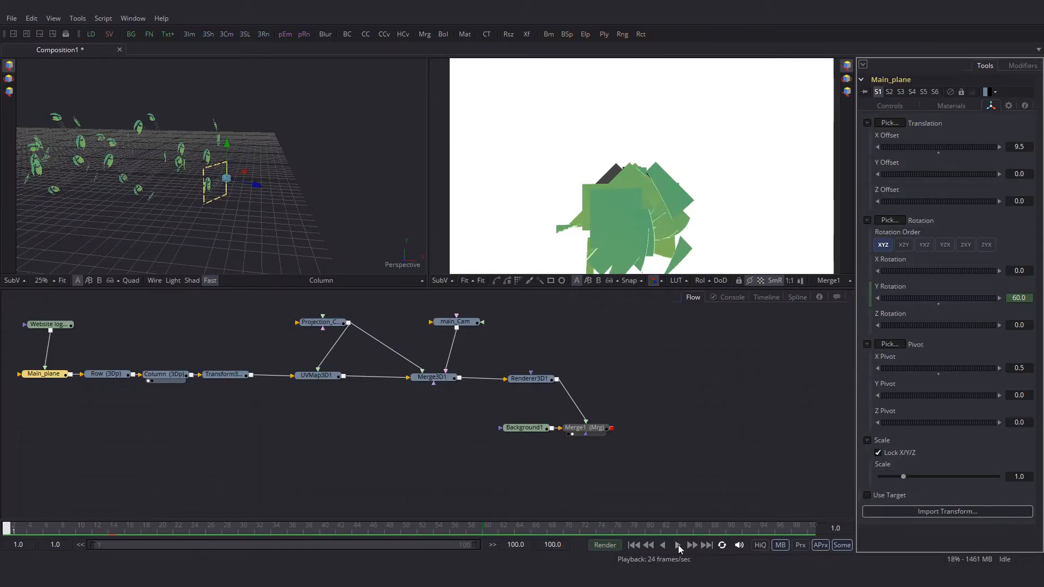
pyautogui.click(677, 544)
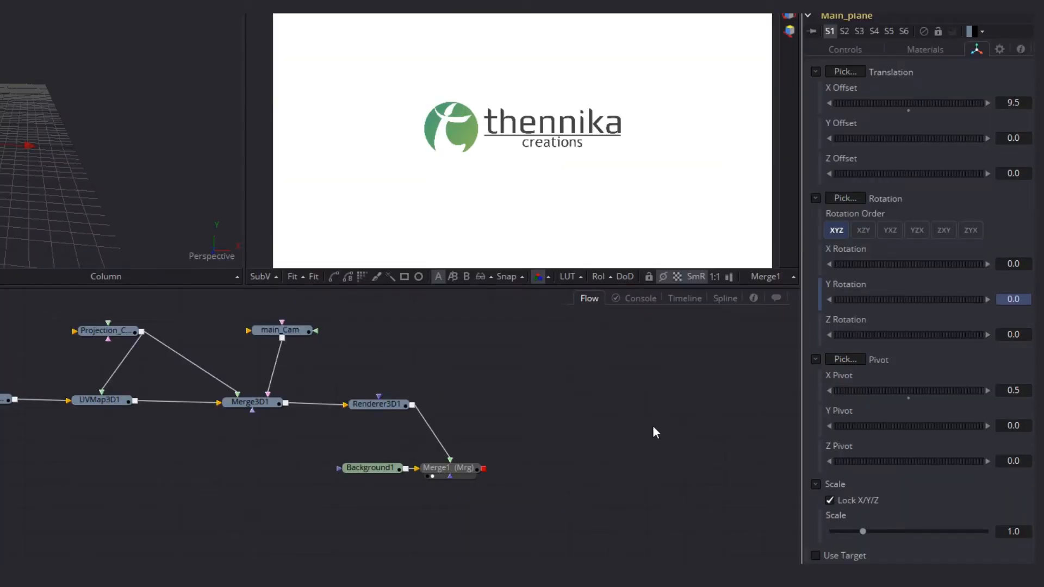
# Try an X Pivot of 1.5 on Main_plane and play back the animation
pyautogui.click(1020, 387)
pyautogui.press('Tab')
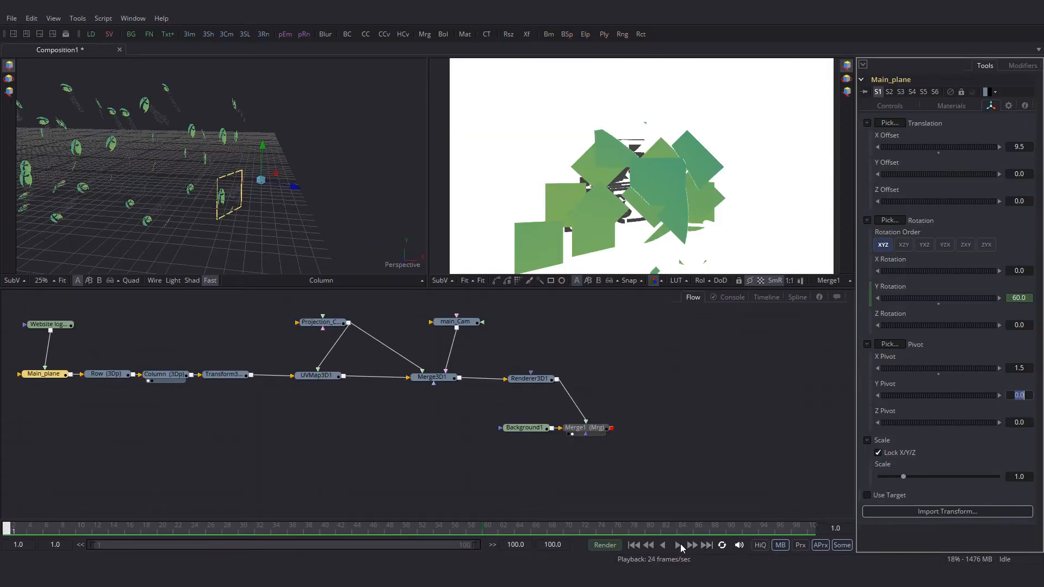
pyautogui.click(679, 546)
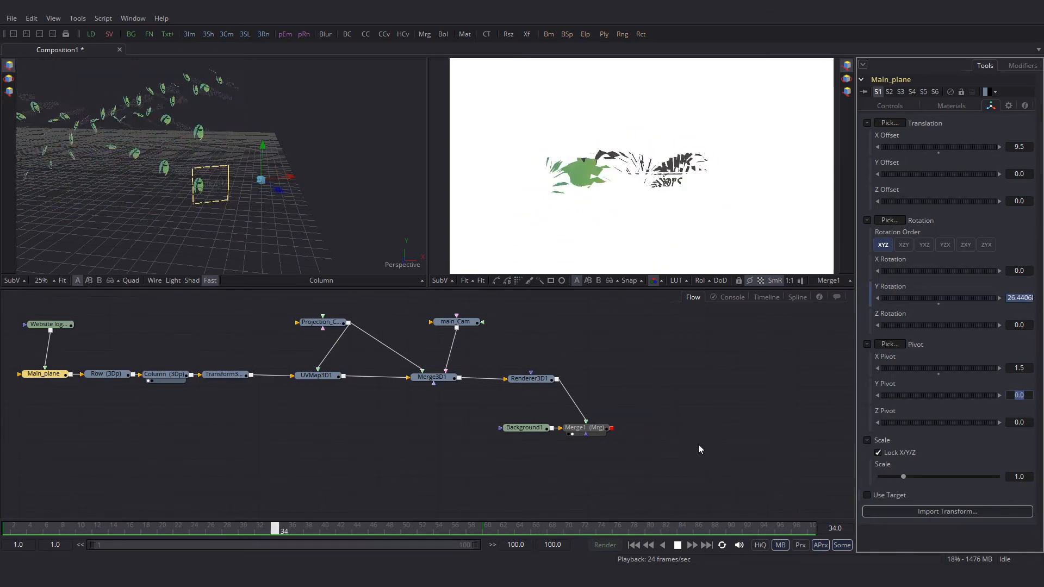
pyautogui.press('space')
# Set Main_plane's X Pivot to 2 and go back to frame 1
pyautogui.click(1011, 367)
pyautogui.write('2')
pyautogui.press('Tab')
pyautogui.click(14, 533)
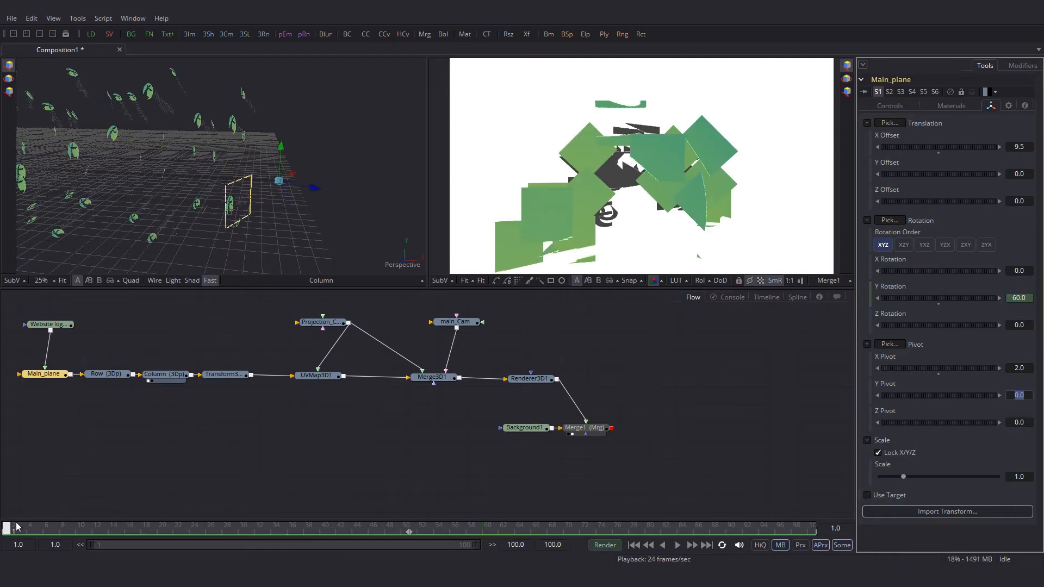
# Try an X Pivot of 3 on Main_plane and play back the animation from frame 1
pyautogui.click(678, 546)
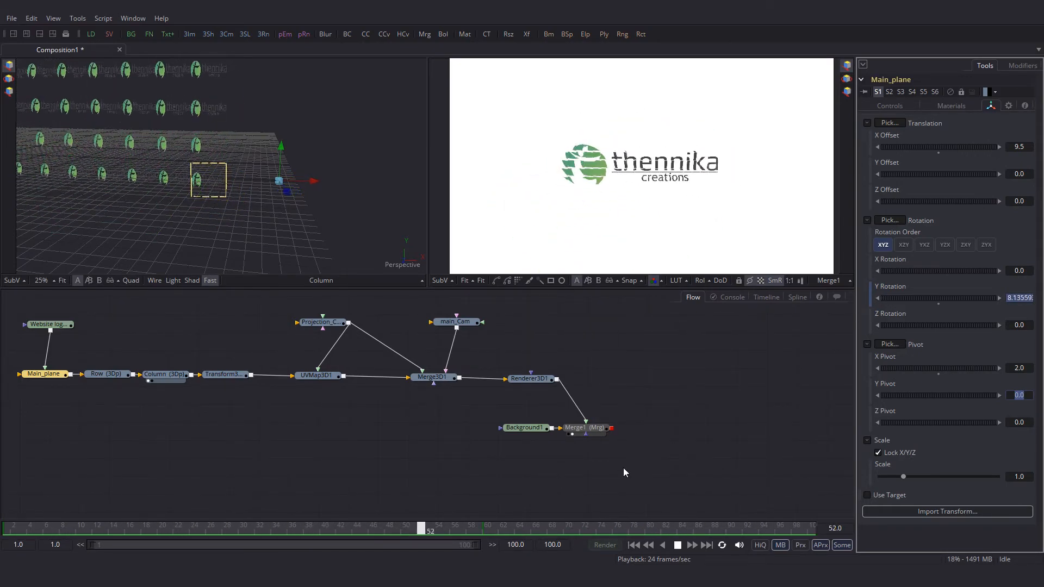
pyautogui.click(677, 545)
pyautogui.click(1018, 368)
pyautogui.write('3')
pyautogui.press('Tab')
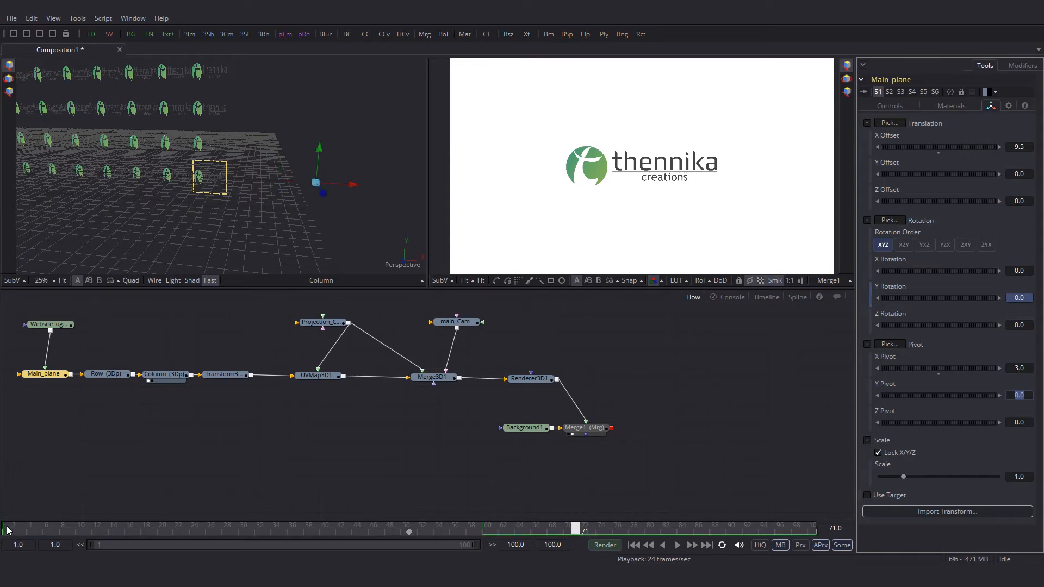
pyautogui.click(8, 527)
pyautogui.click(677, 544)
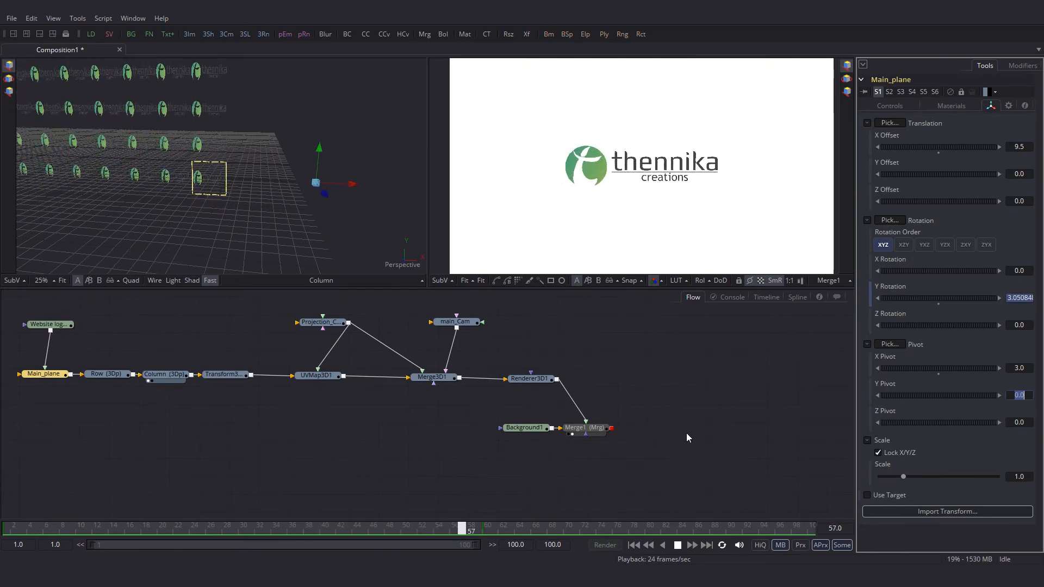
pyautogui.click(677, 545)
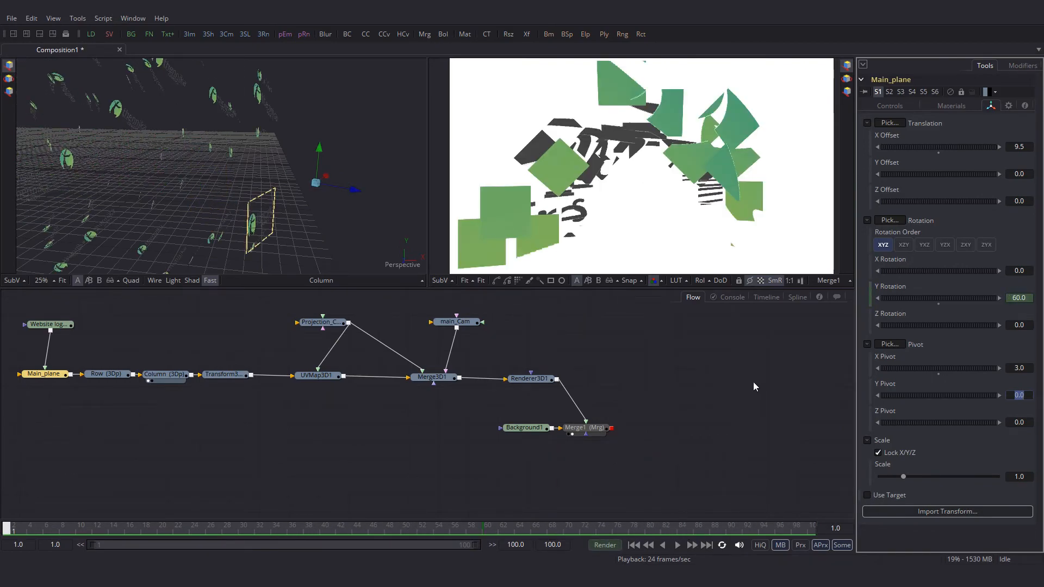
# Set Main_plane's X Pivot to 2.5 and play back the animation
pyautogui.click(1014, 368)
pyautogui.write('2.5')
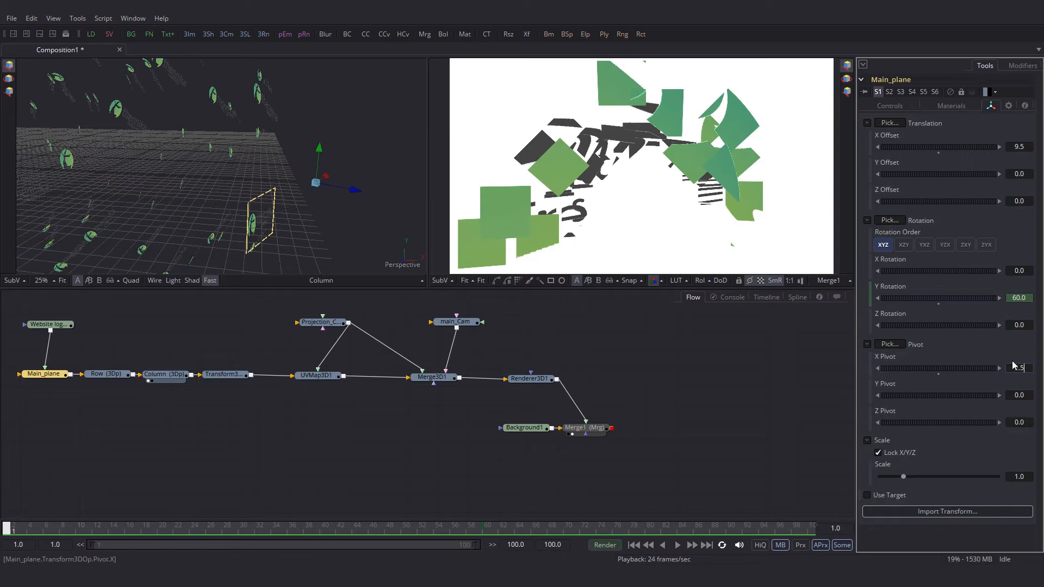
pyautogui.press('Tab')
pyautogui.click(678, 546)
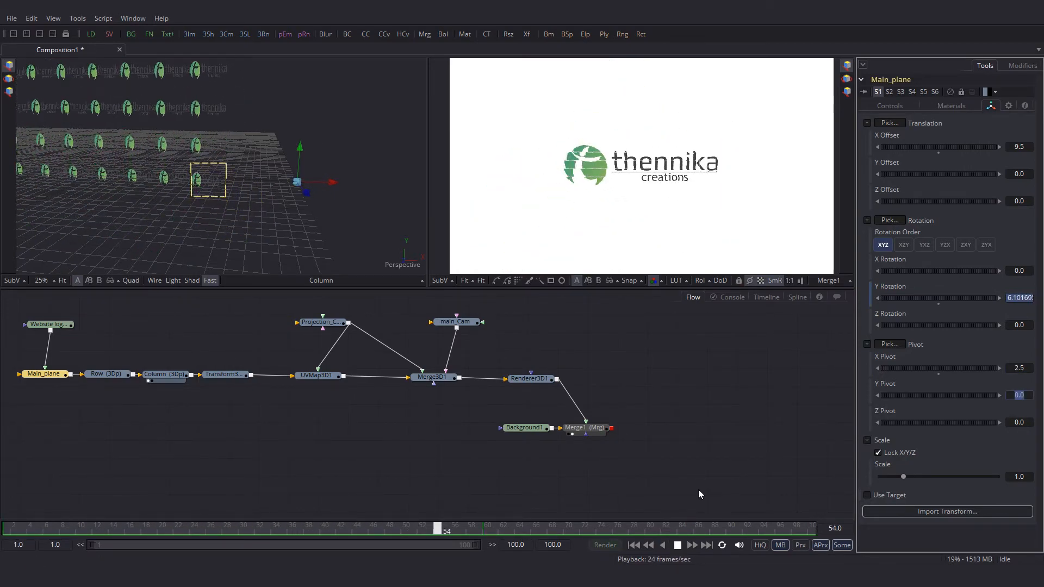
pyautogui.click(678, 545)
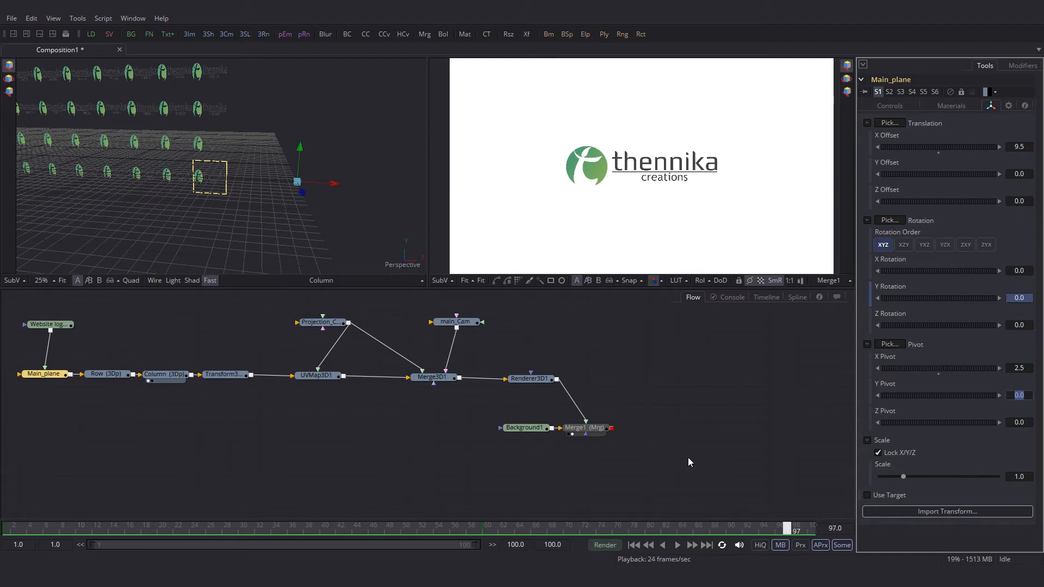
# Keyframe Merge1's Blend at 1 on frame 8 and at 0 on frame 1 for a fade-in
pyautogui.click(586, 428)
pyautogui.moveTo(603, 430); pyautogui.dragTo(604, 428)
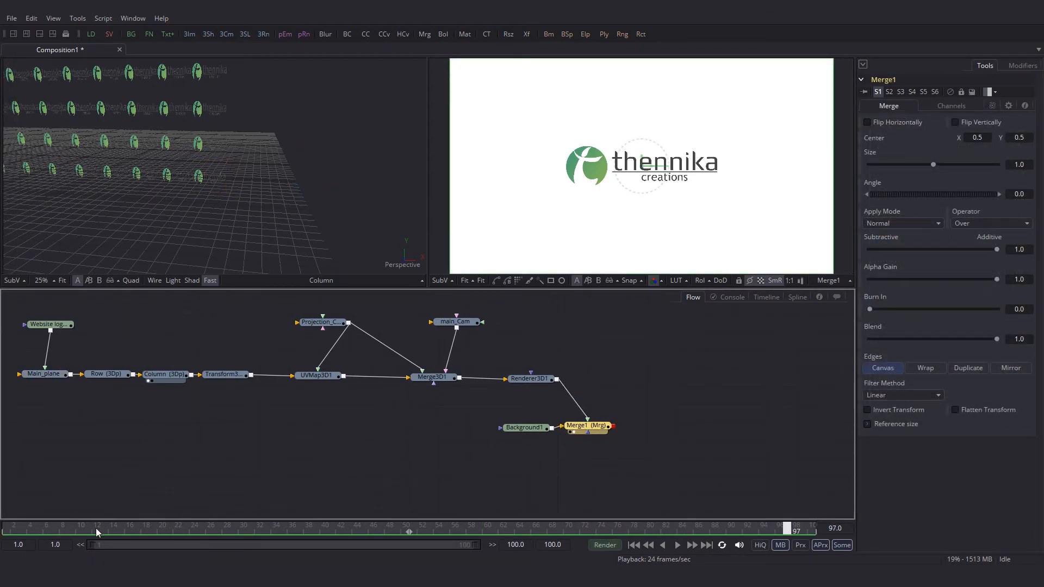
pyautogui.click(65, 527)
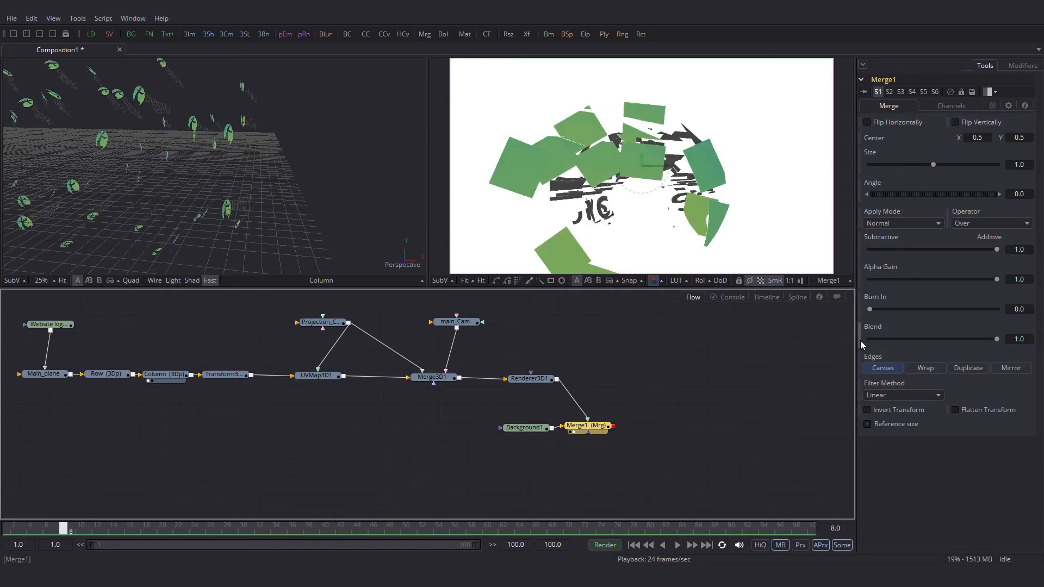
pyautogui.click(5, 527)
pyautogui.moveTo(997, 339); pyautogui.dragTo(815, 341)
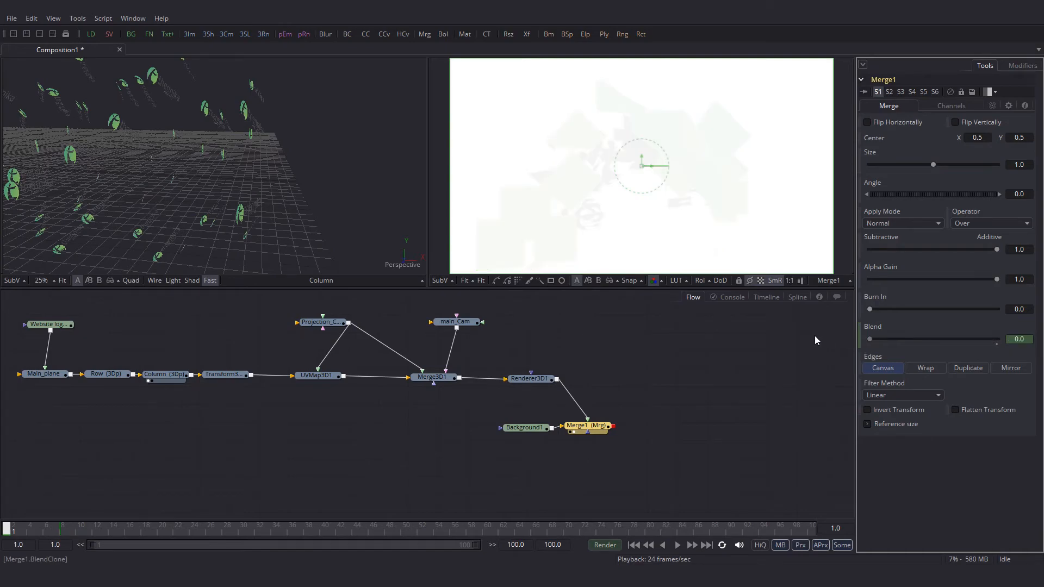
# Smooth the frame 8 keyframe on Merge1's Blend curve and set its ease-in to 50
pyautogui.click(797, 297)
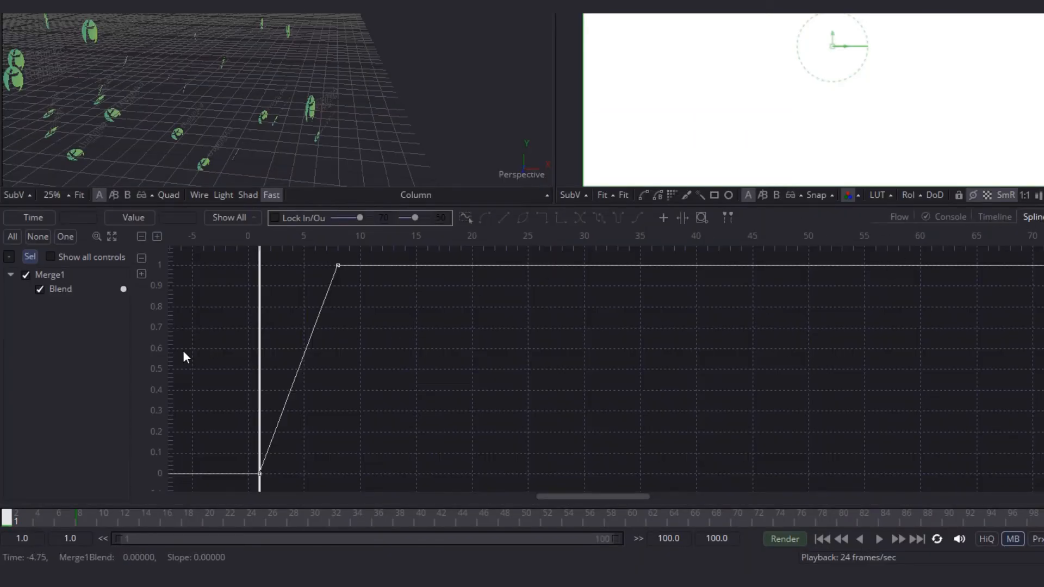
pyautogui.click(62, 289)
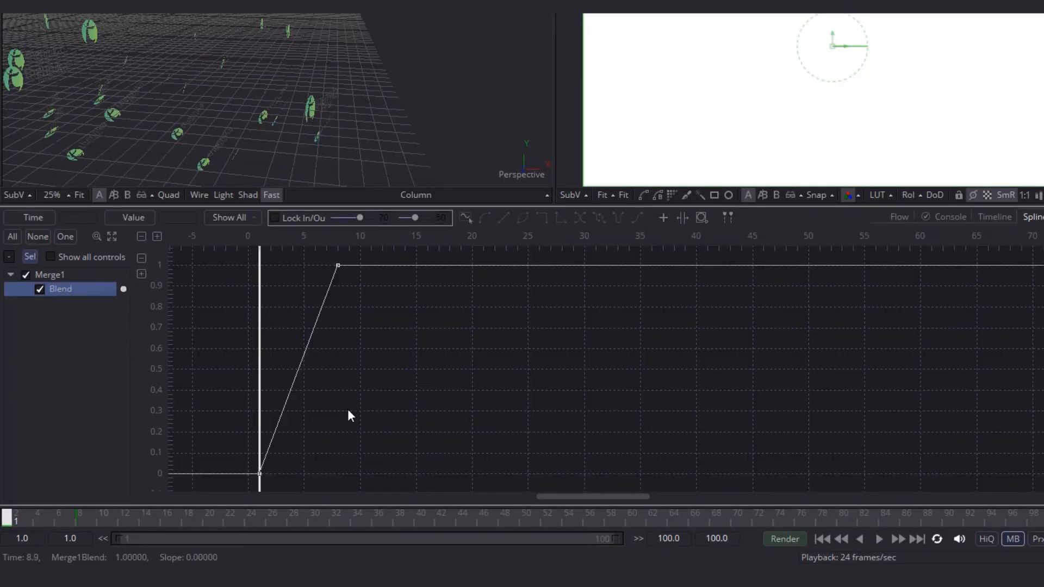
pyautogui.click(338, 266)
pyautogui.press('s')
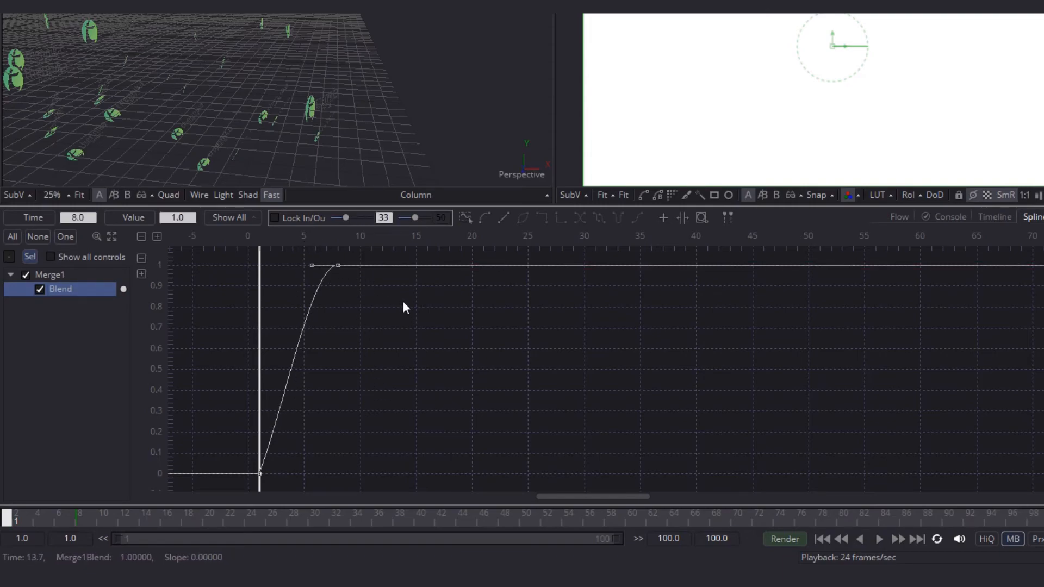
pyautogui.press('t')
pyautogui.press('t')
pyautogui.doubleClick(384, 218)
pyautogui.write('50')
pyautogui.press('Return')
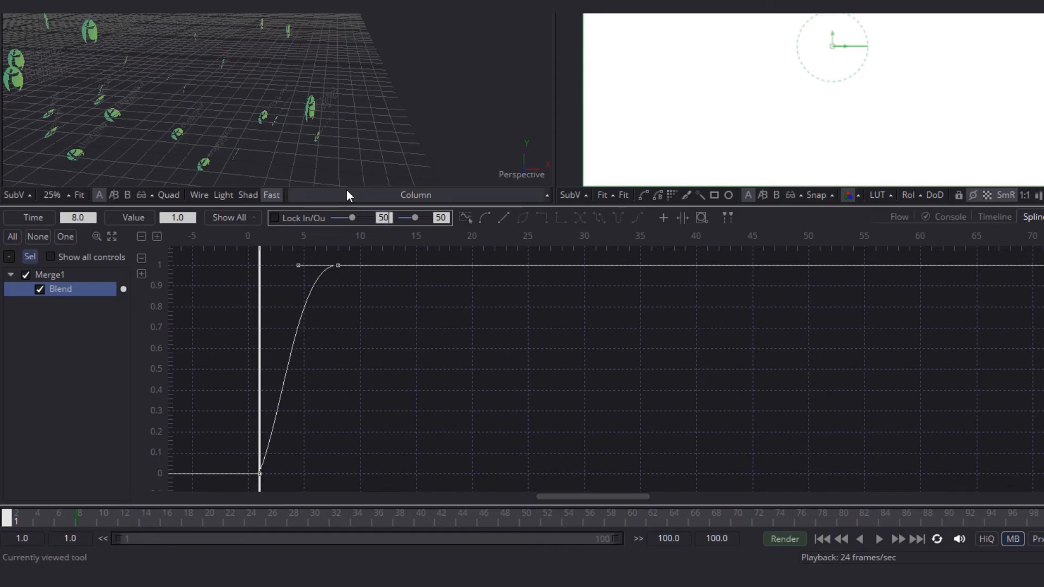
# Return to the node flow and play back the composition to check the fade-in
pyautogui.click(901, 217)
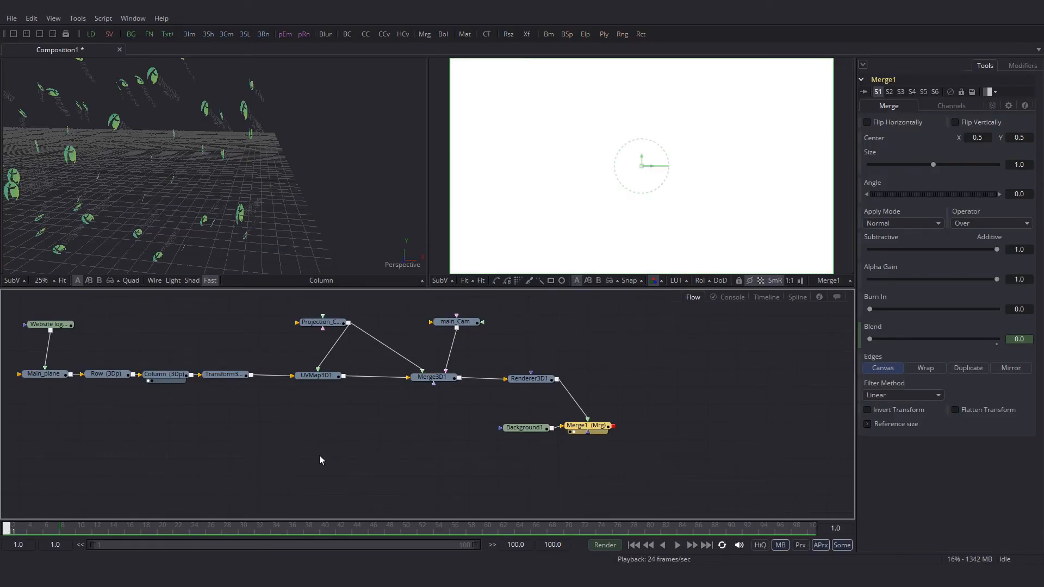
pyautogui.click(626, 496)
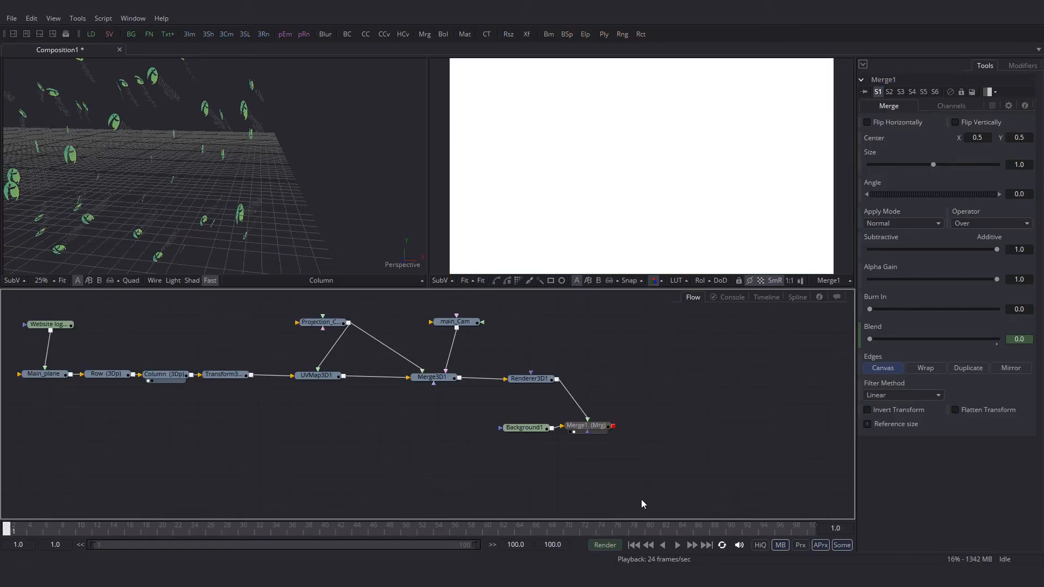
pyautogui.click(677, 545)
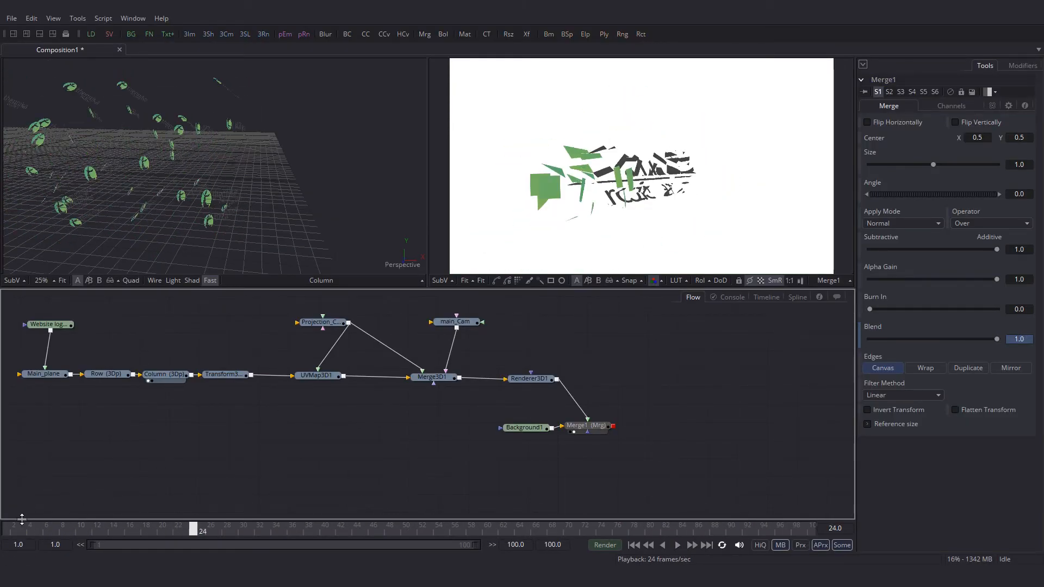
# On frame 30, switch Renderer3D1 to the OpenGL Renderer and enable accumulation effects with depth of field
pyautogui.moveTo(7, 532); pyautogui.dragTo(246, 532)
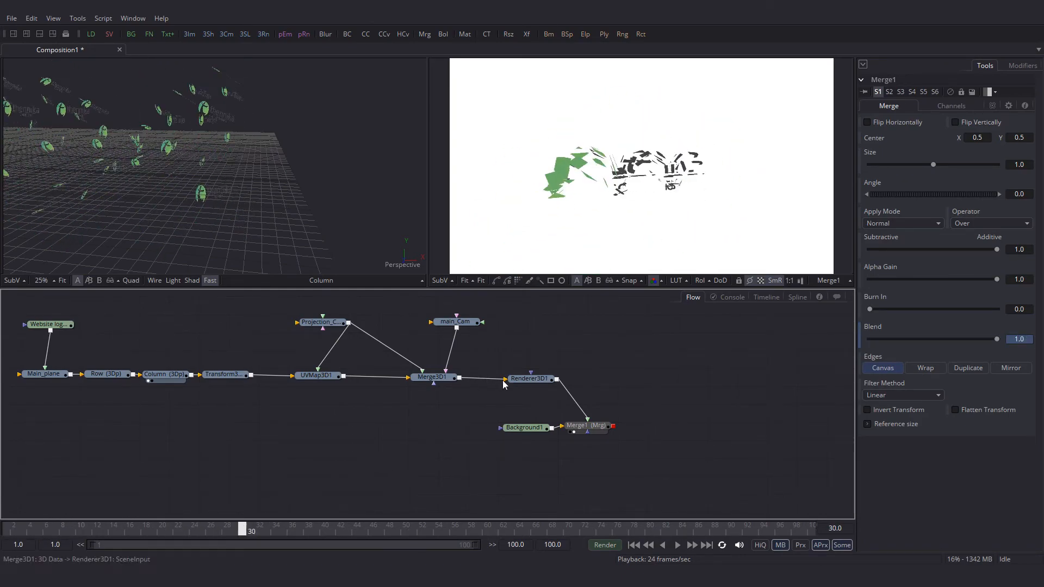
pyautogui.click(526, 379)
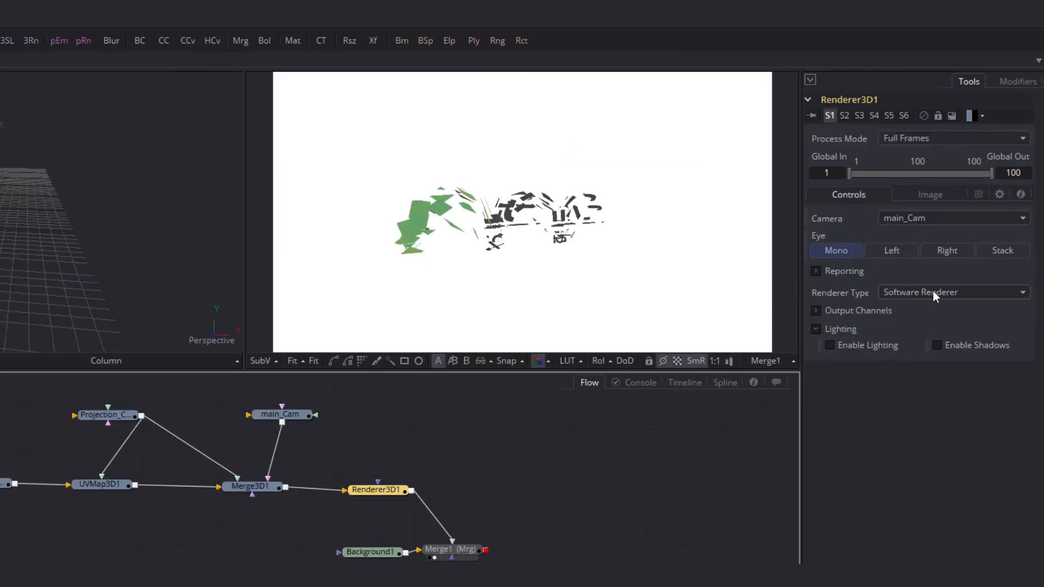
pyautogui.click(937, 292)
pyautogui.click(938, 262)
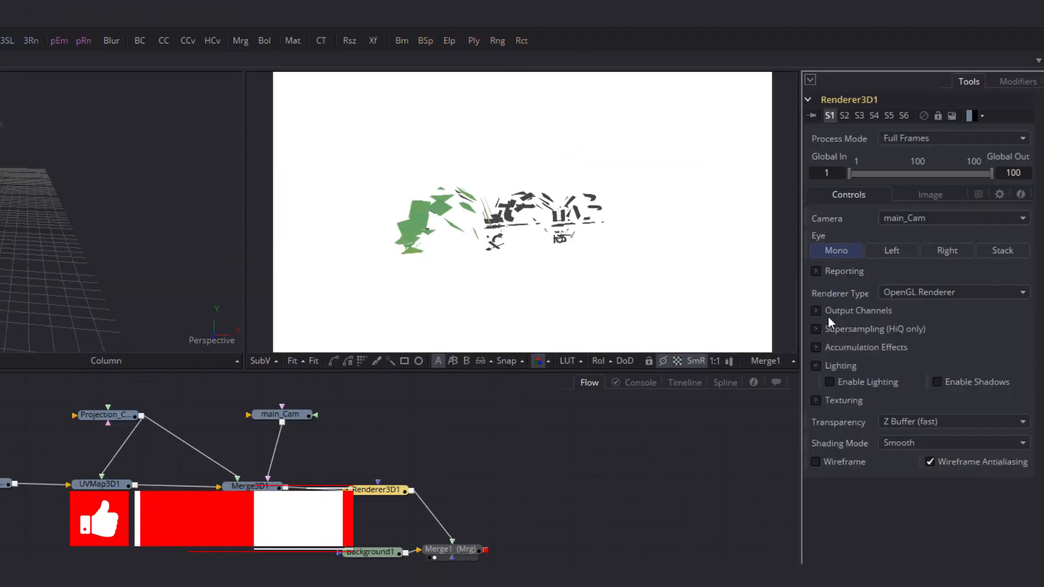
pyautogui.click(815, 347)
pyautogui.click(830, 363)
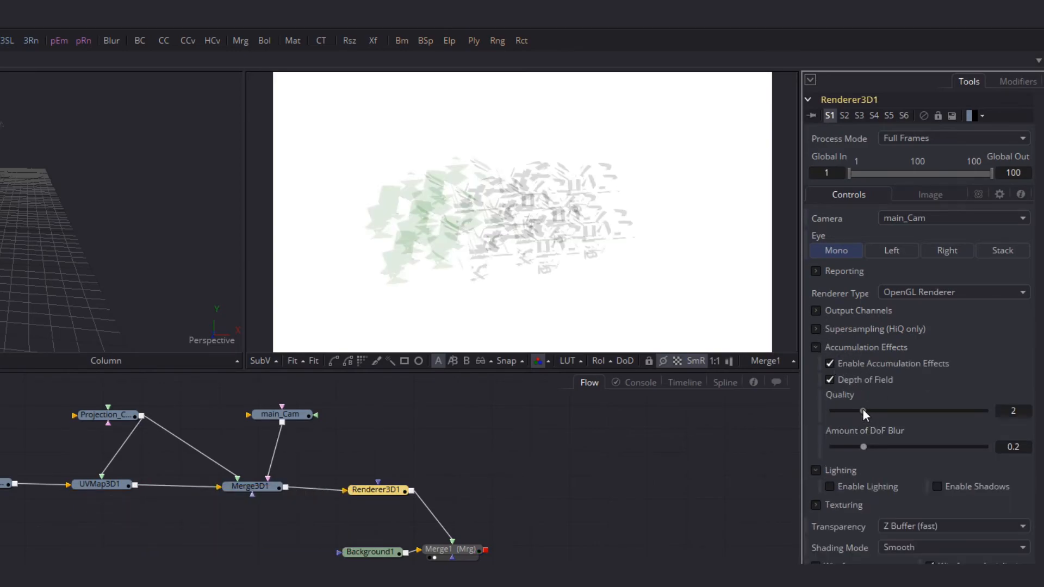
# Set Renderer3D1's depth-of-field Quality to 10 and keyframe its blur amount at 0 on frame 30 and about 0.0186 on frame 6
pyautogui.moveTo(864, 411); pyautogui.dragTo(1037, 413)
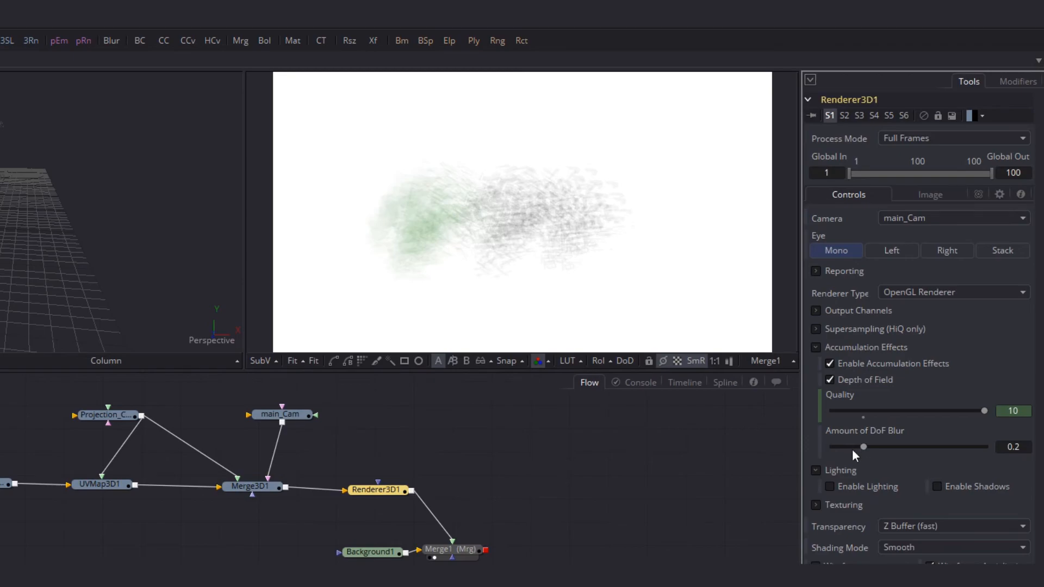
pyautogui.moveTo(862, 448); pyautogui.dragTo(827, 445)
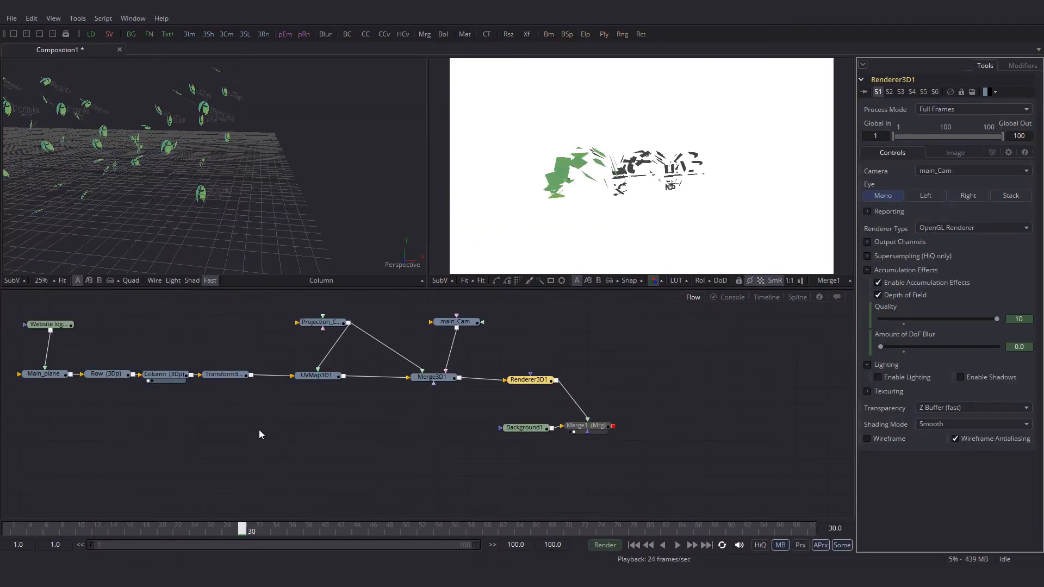
pyautogui.click(48, 530)
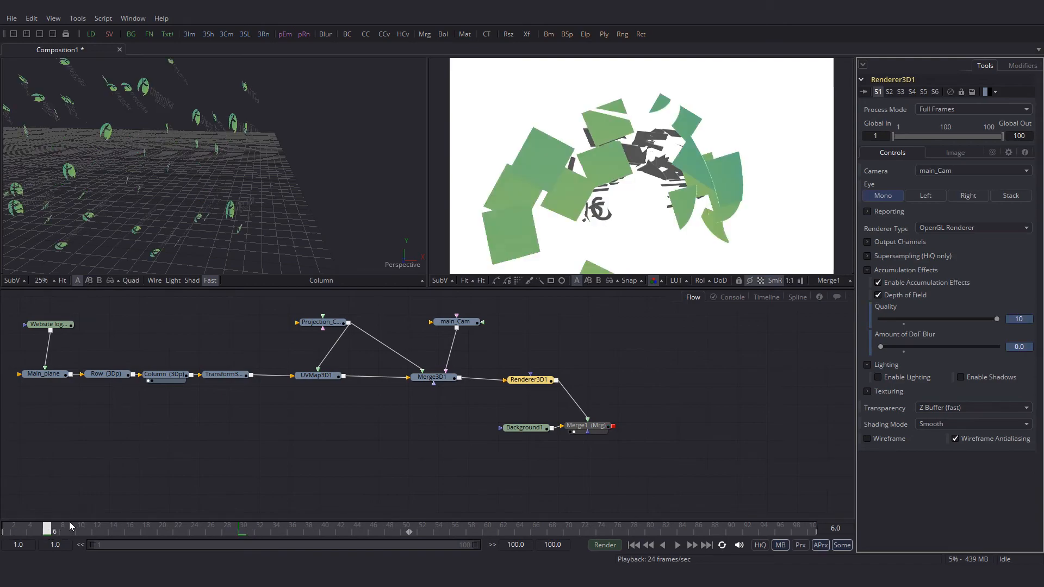
pyautogui.moveTo(880, 347); pyautogui.dragTo(883, 347)
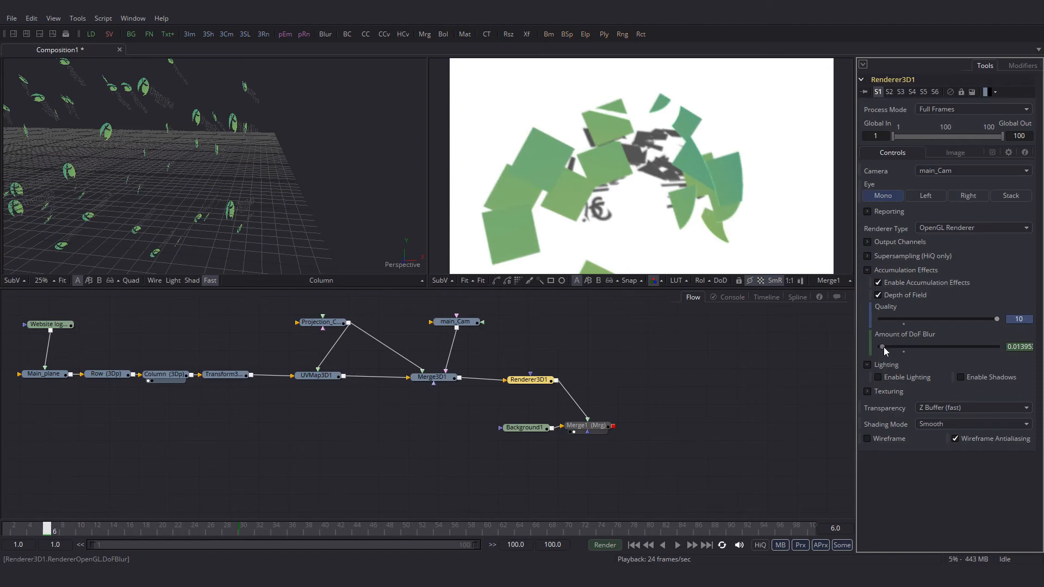
# Show Renderer3D1's Amount of DoF Blur curve in the spline editor and select the keyframes at frame 30
pyautogui.click(791, 298)
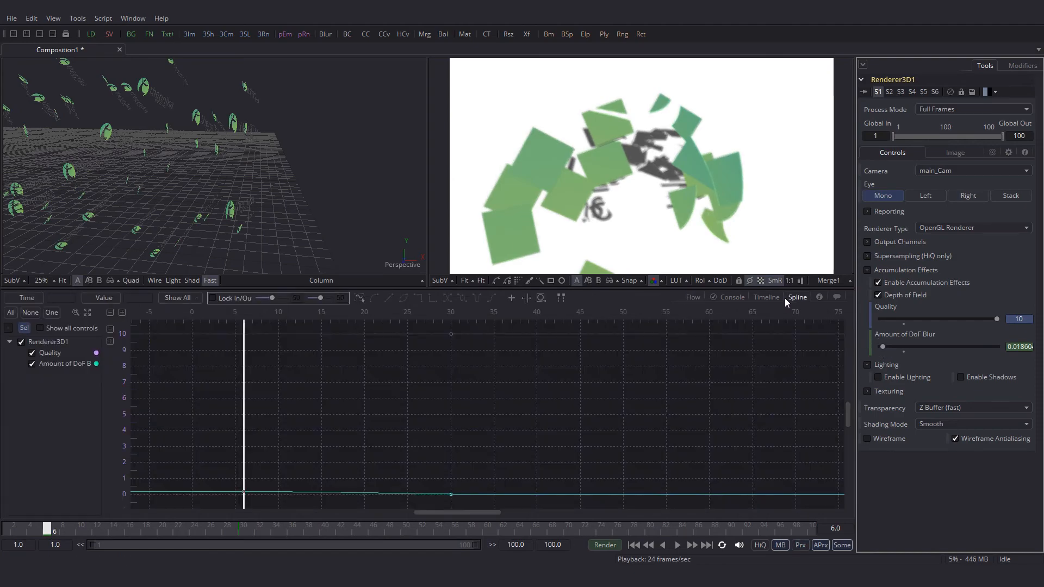
pyautogui.click(68, 363)
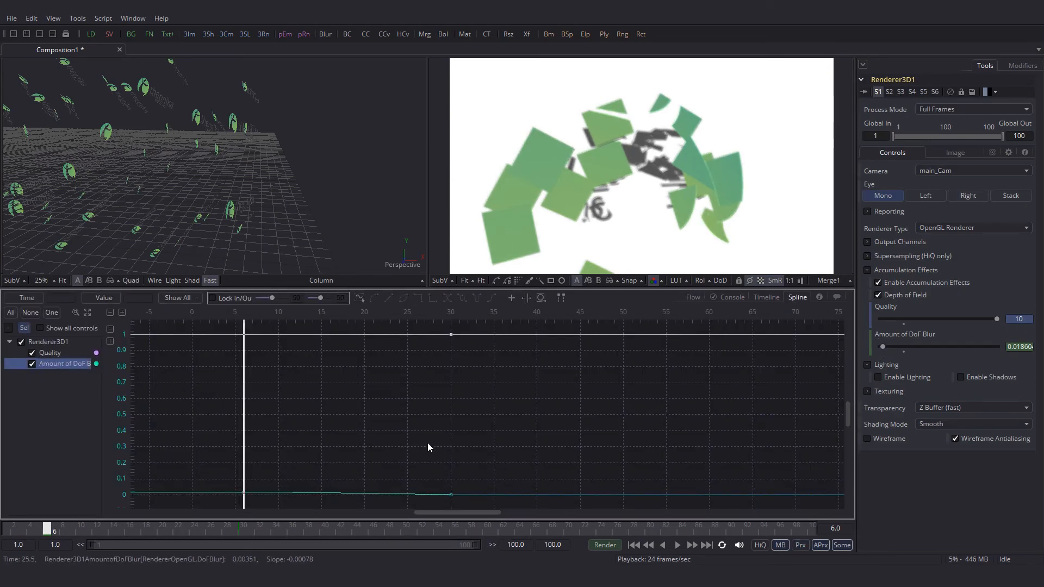
pyautogui.moveTo(475, 502); pyautogui.dragTo(407, 344)
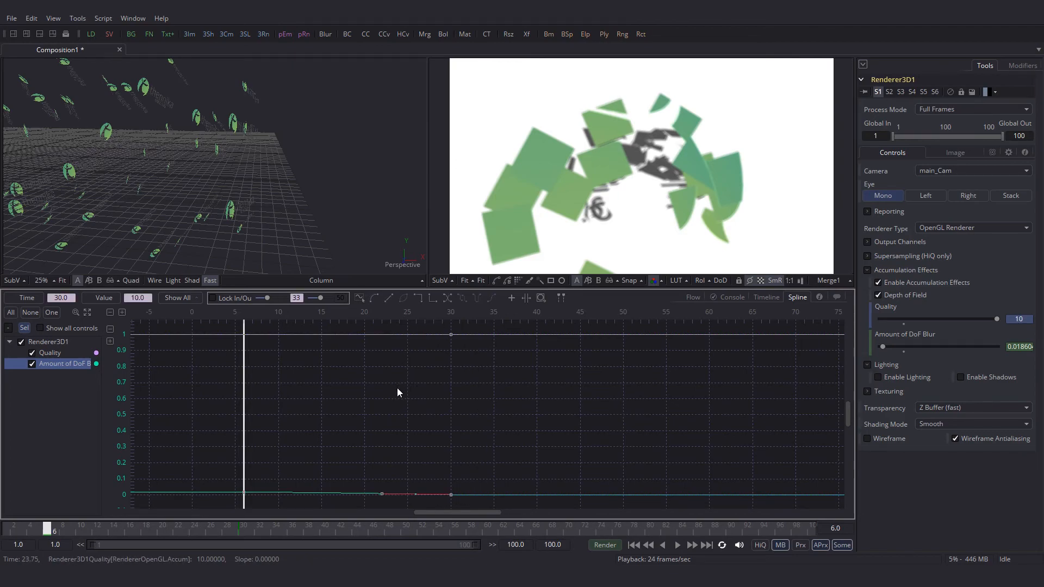
# Set main_Cam's Plane of Focus to 3.5 and play back the animation from frame 1
pyautogui.click(692, 298)
pyautogui.click(462, 323)
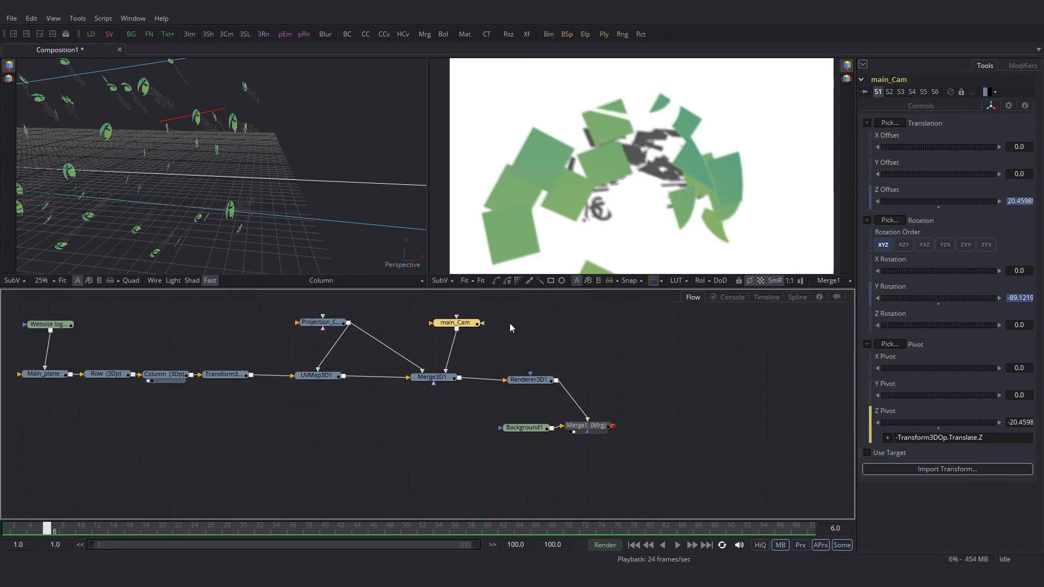
pyautogui.click(931, 106)
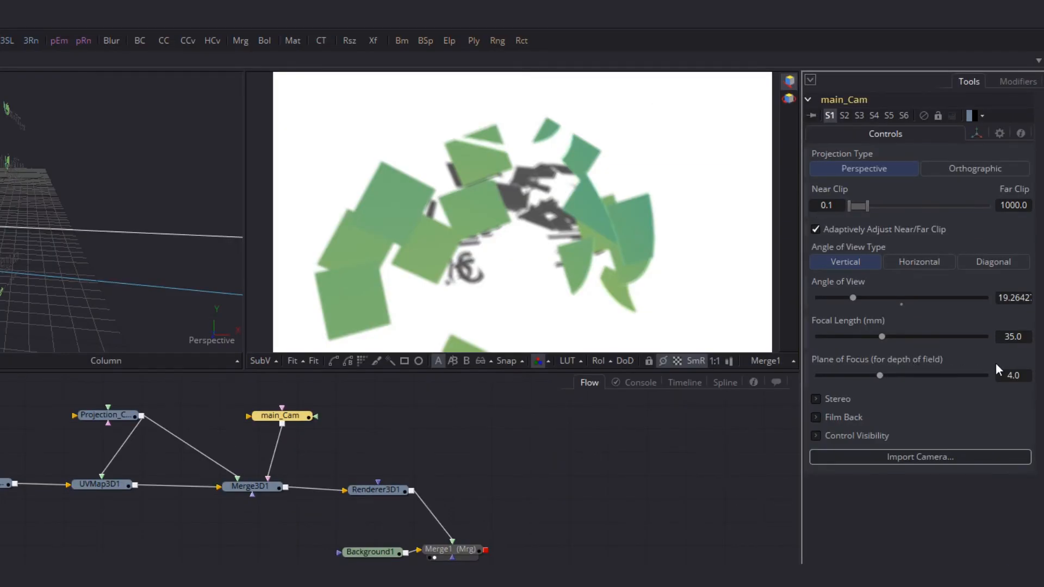
pyautogui.write('3.5')
pyautogui.press('Return')
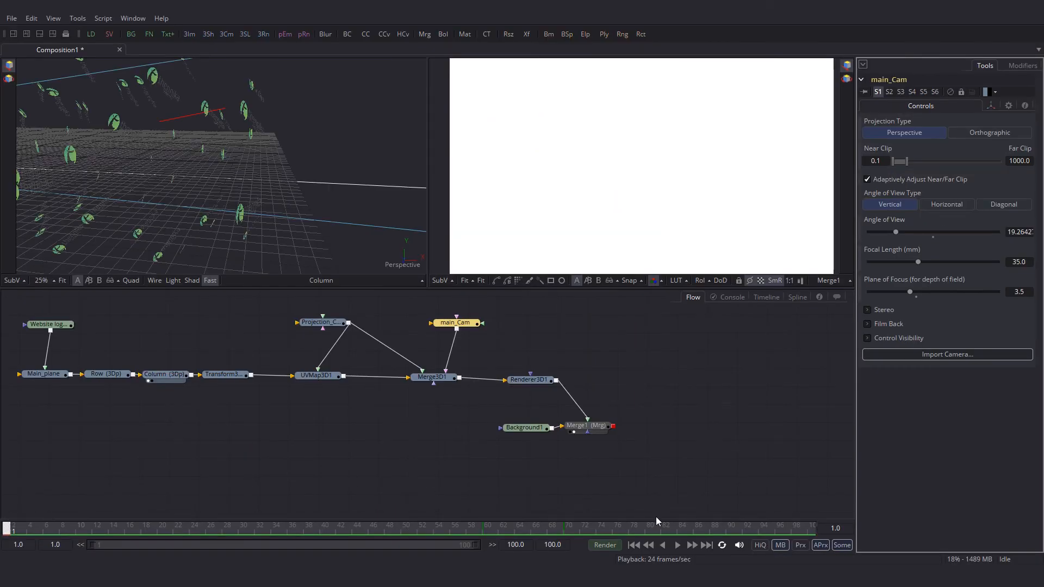
pyautogui.click(677, 544)
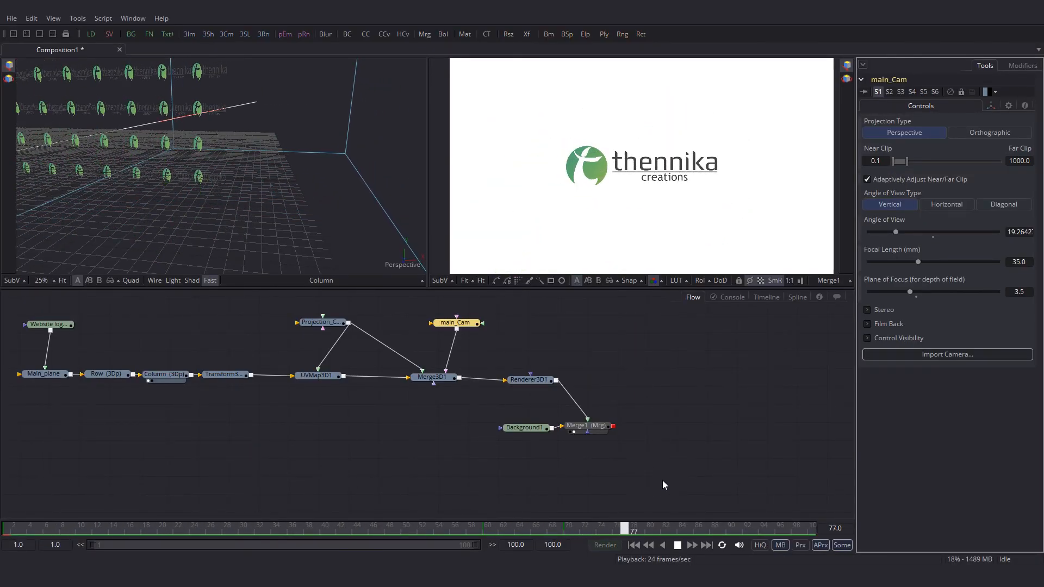
pyautogui.click(678, 545)
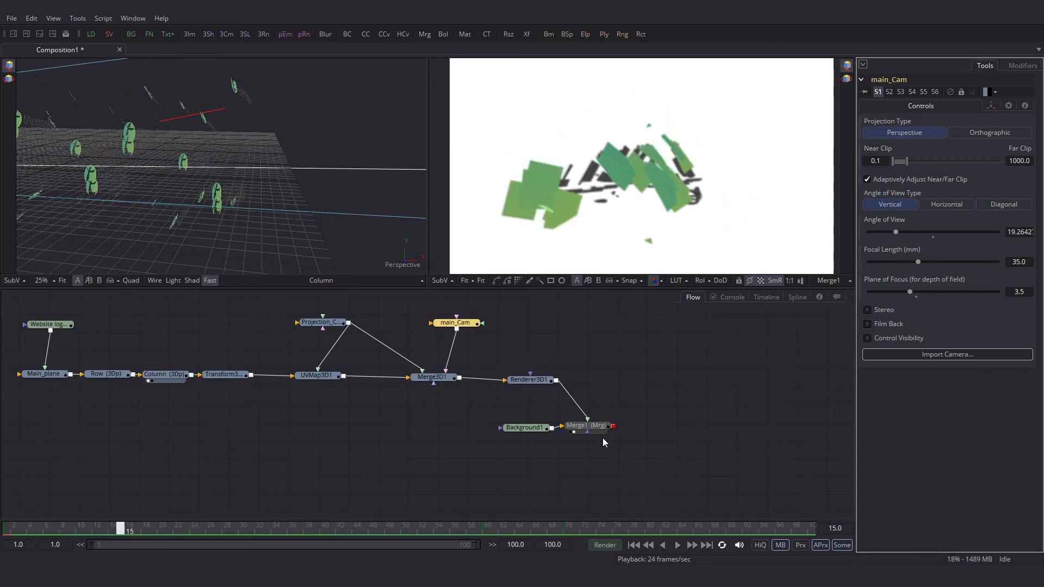
# Add a second Background node below Merge1 in the node flow
pyautogui.click(586, 426)
pyautogui.click(600, 464)
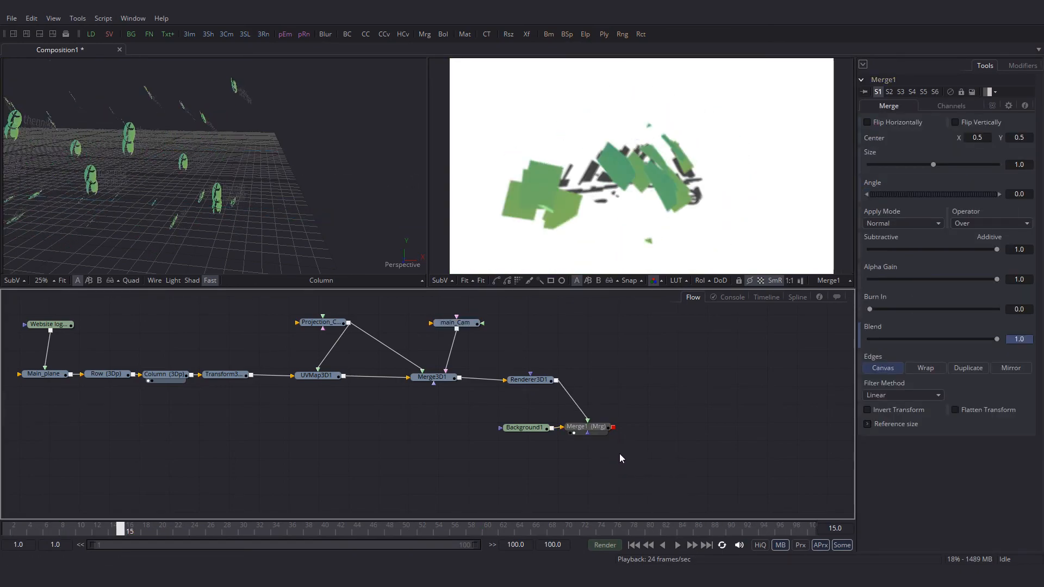
pyautogui.click(131, 34)
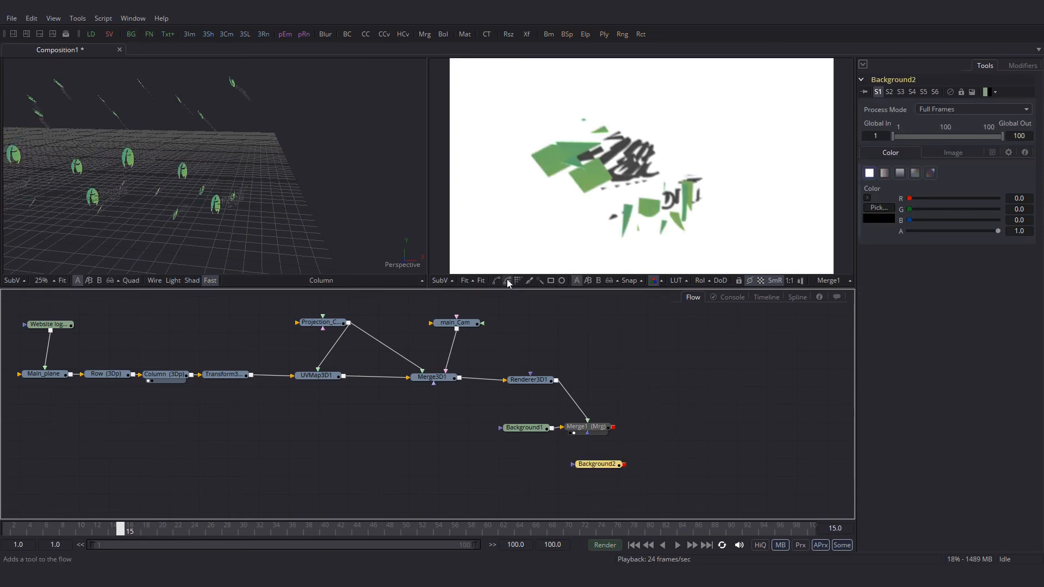
# Add an ellipse mask to Background2, merge Background2 with Merge1's output, and show the new merge in the 2D viewer
pyautogui.click(563, 281)
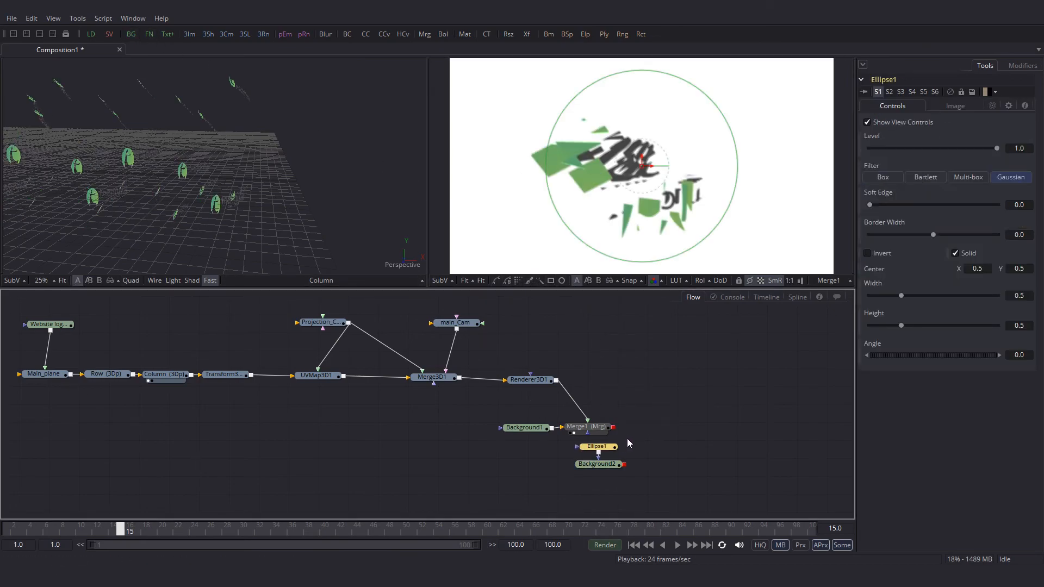
pyautogui.moveTo(624, 465); pyautogui.dragTo(616, 428)
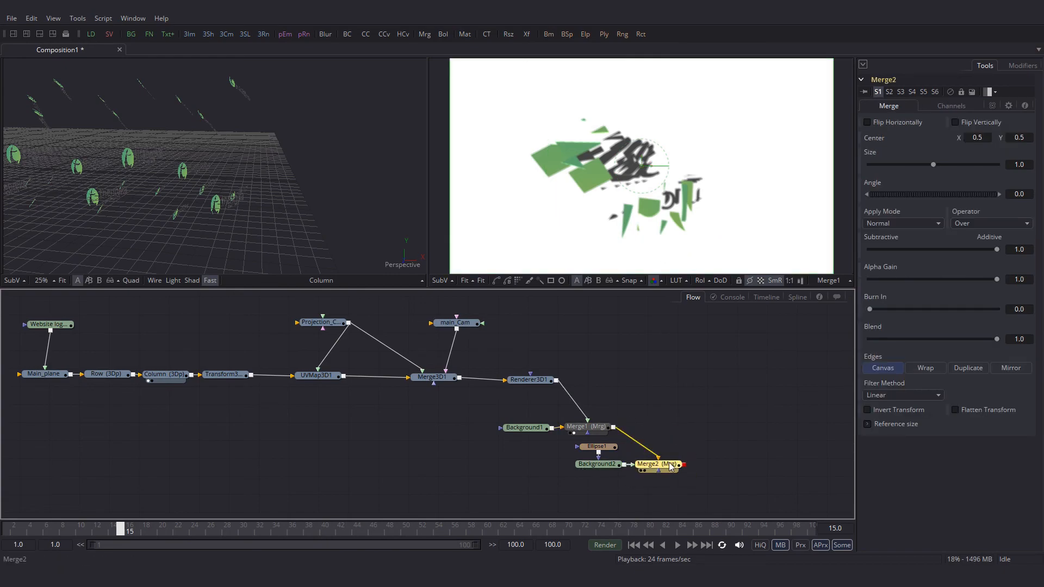
pyautogui.moveTo(674, 250); pyautogui.dragTo(676, 251)
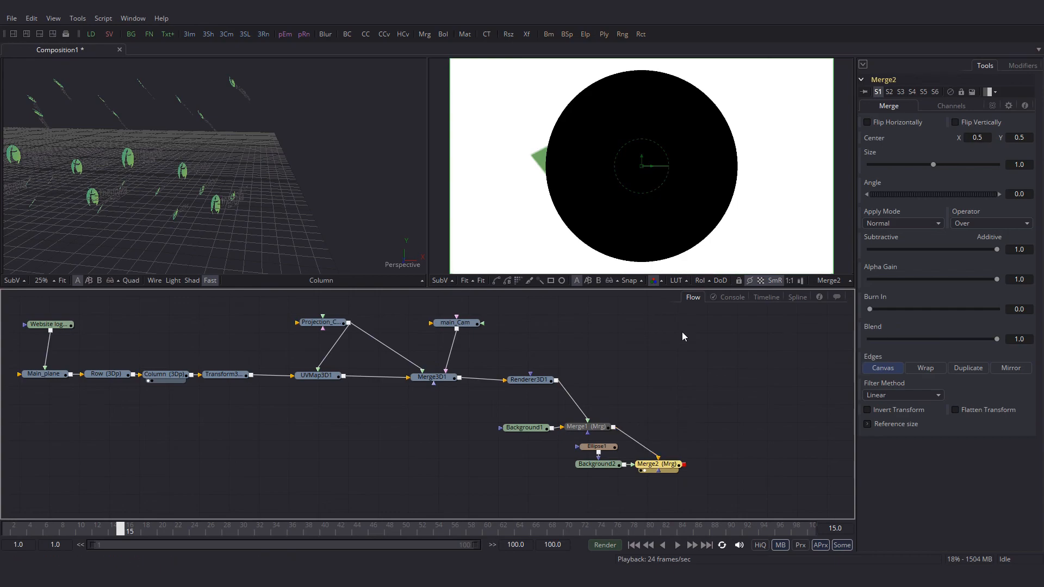
# Invert the Ellipse1 mask, set its soft edge to 0.2, and enlarge it to about 1.2 wide and 0.79 high
pyautogui.click(600, 449)
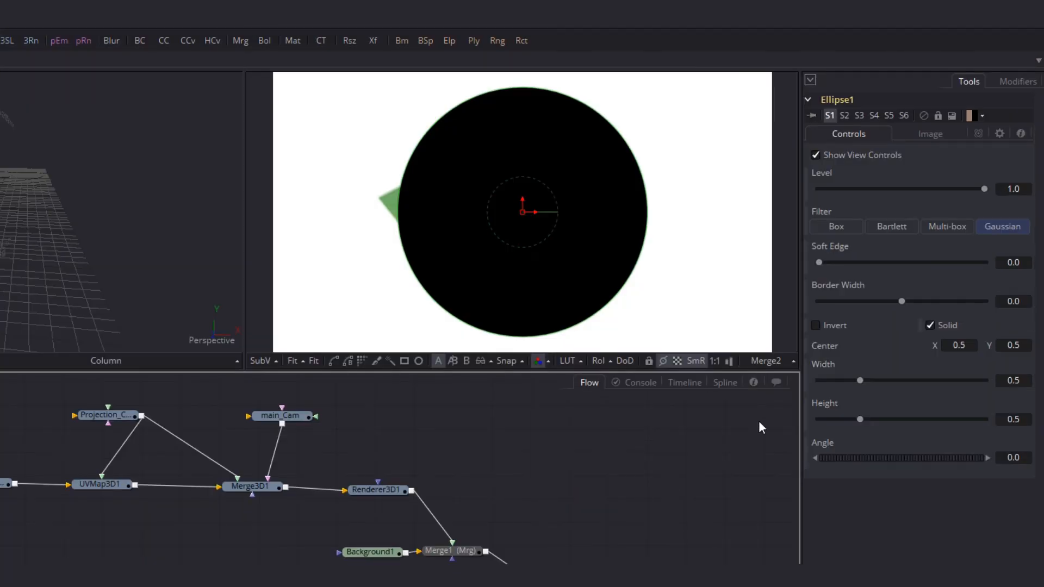
pyautogui.click(815, 325)
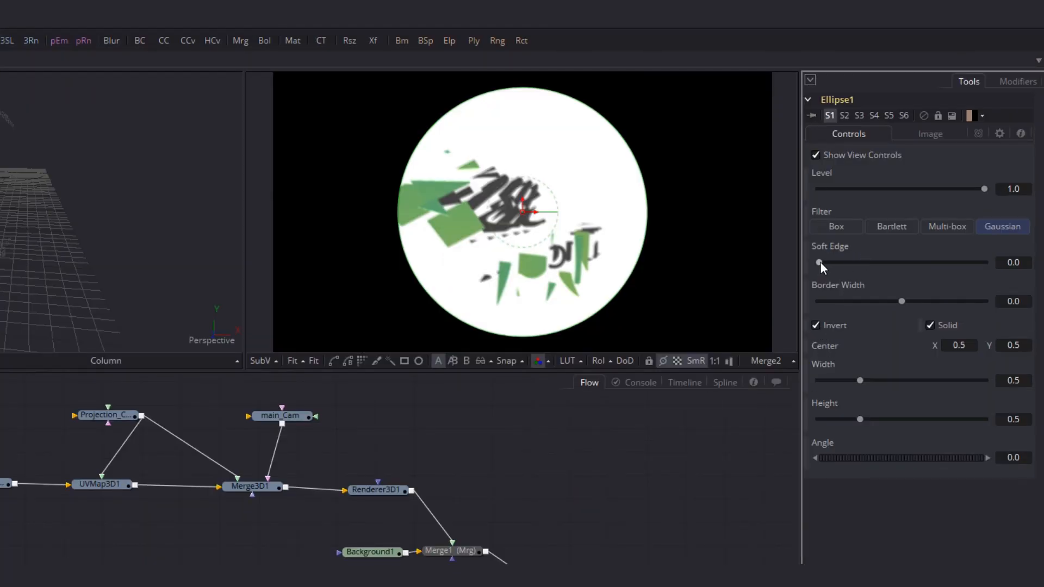
pyautogui.moveTo(819, 262); pyautogui.dragTo(1036, 264)
pyautogui.moveTo(613, 291); pyautogui.dragTo(701, 283)
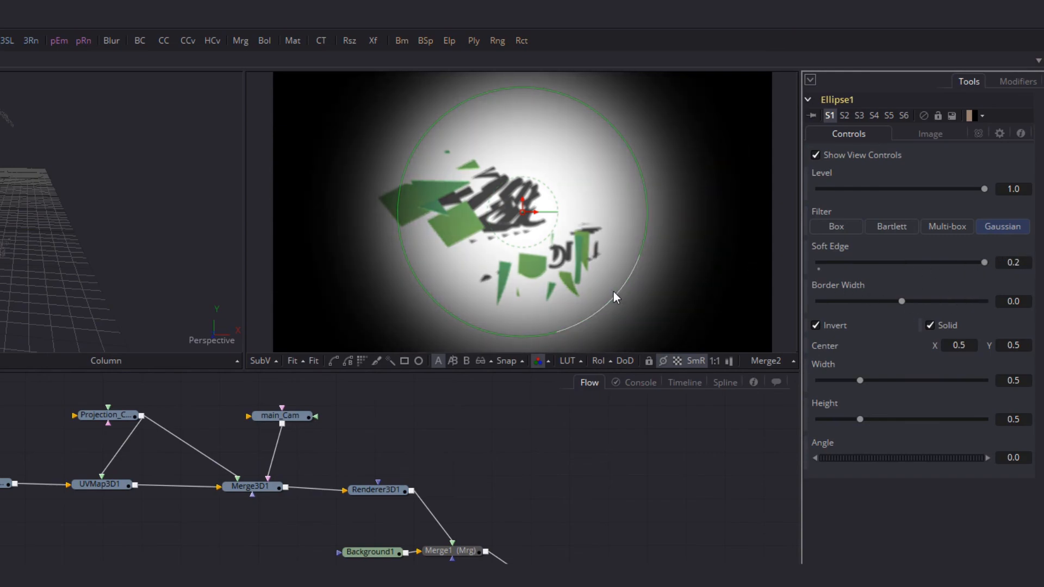
pyautogui.moveTo(778, 221); pyautogui.dragTo(410, 177)
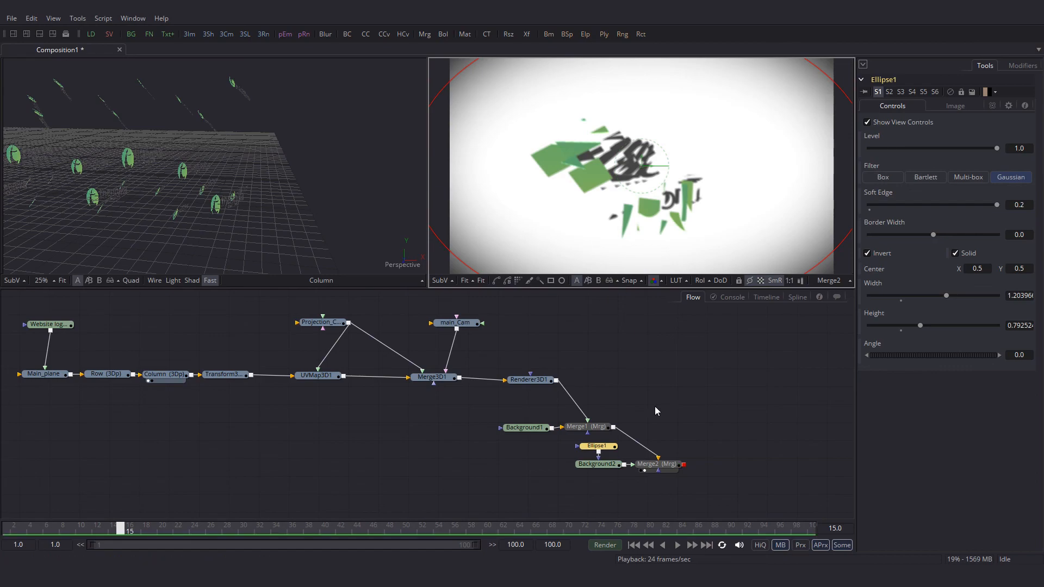
# Set Merge2's Blend to 0.65 and play back the animation from the start of the timeline
pyautogui.click(665, 465)
pyautogui.click(1014, 339)
pyautogui.write('0.65')
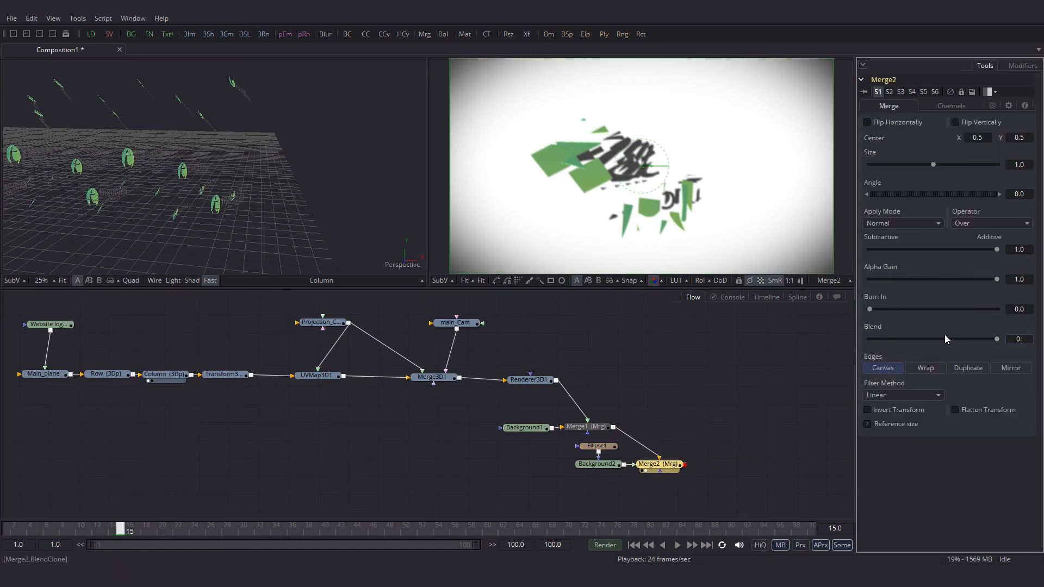
pyautogui.press('Tab')
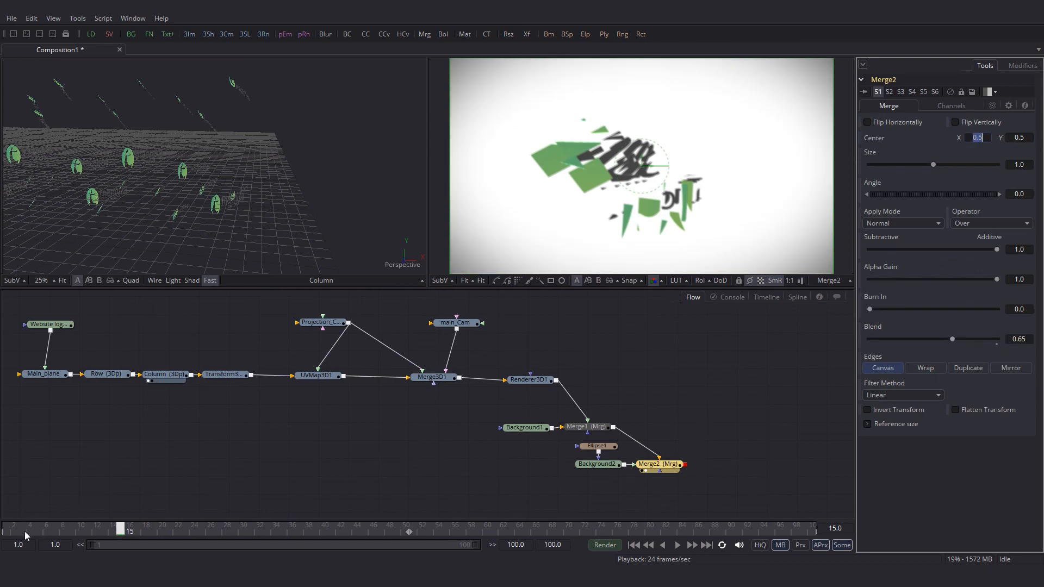
pyautogui.click(8, 527)
pyautogui.click(11, 514)
pyautogui.click(677, 547)
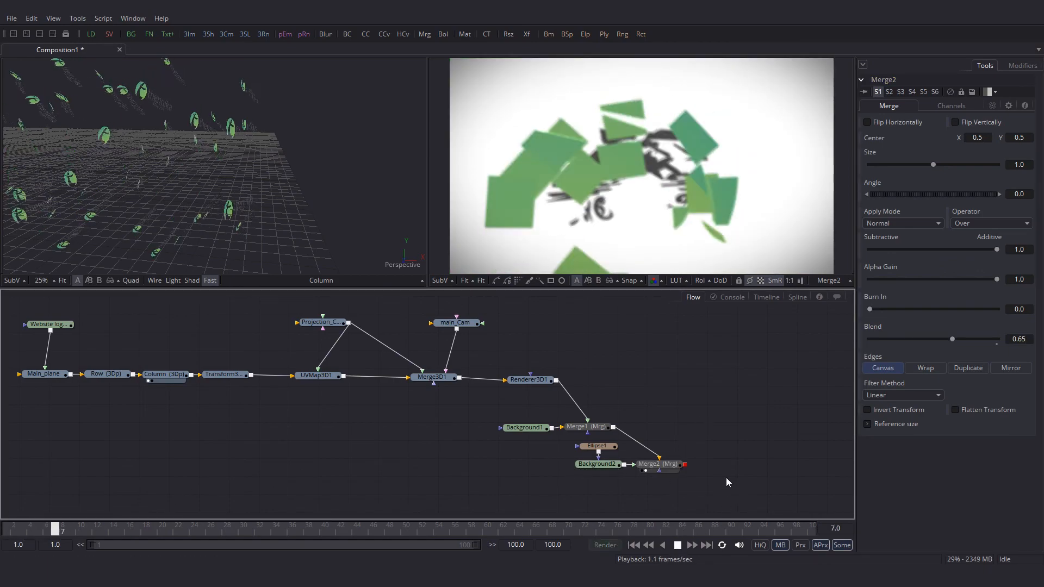